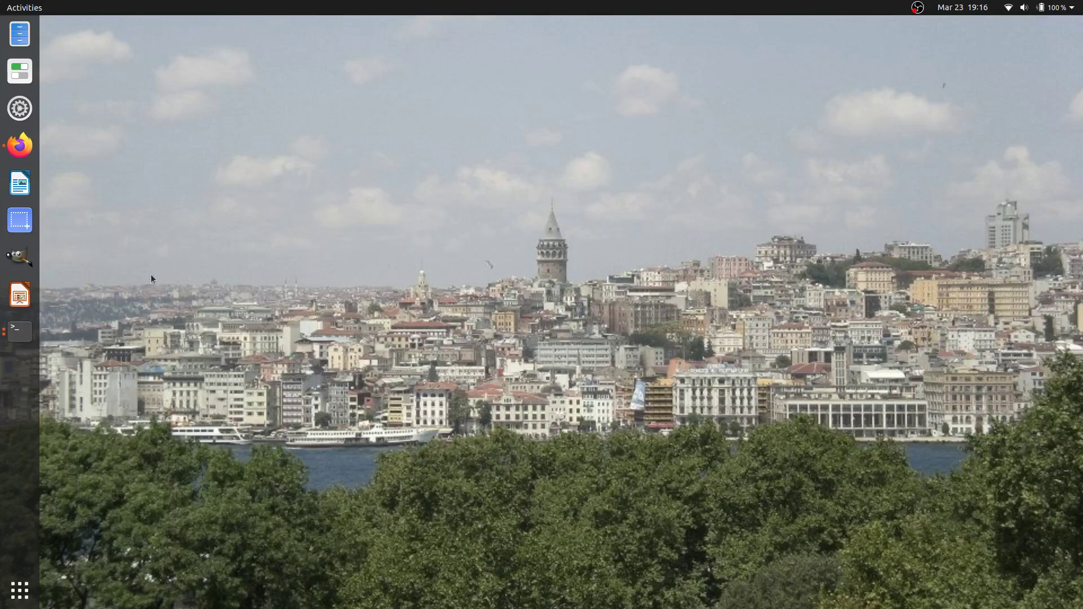
# Open a terminal, move into the AFNI_data6/afni folder and list its files.
pyautogui.click(20, 332)
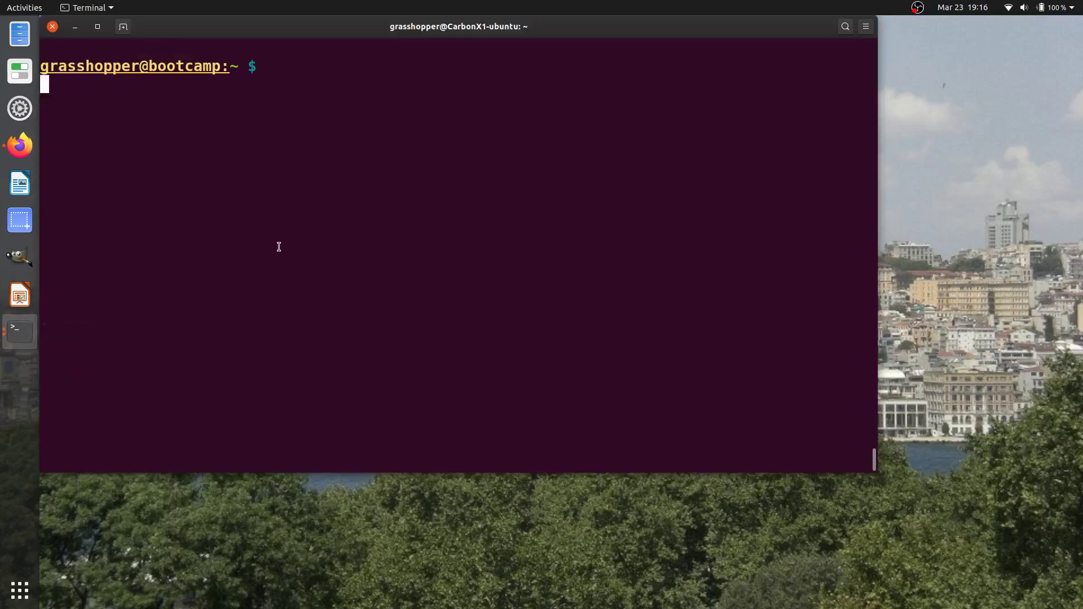
pyautogui.write('ls')
pyautogui.press('Return')
pyautogui.write('cd ')
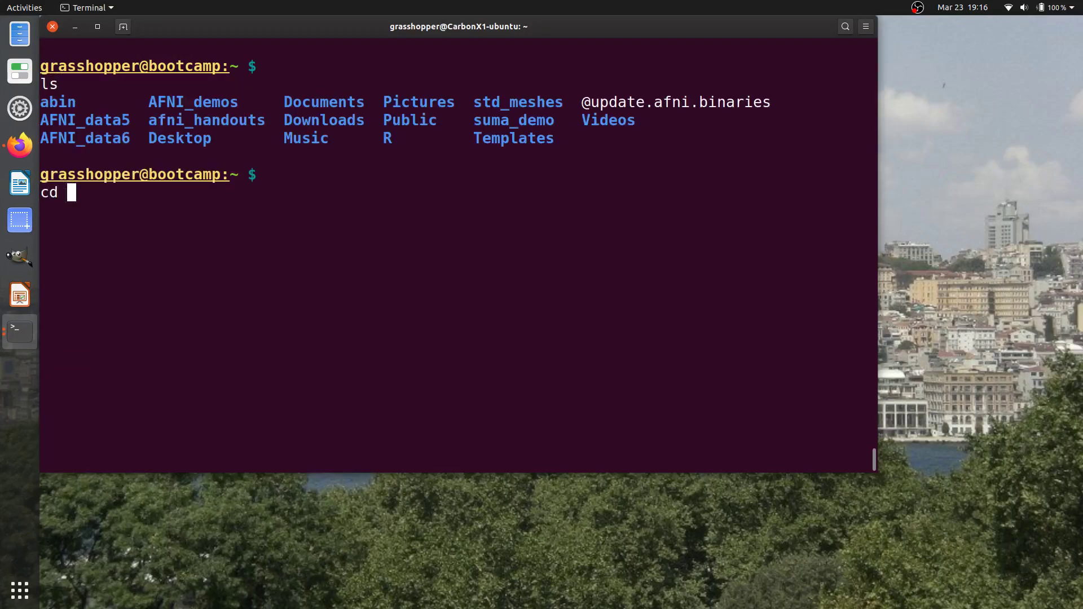
pyautogui.write('AFNI_da')
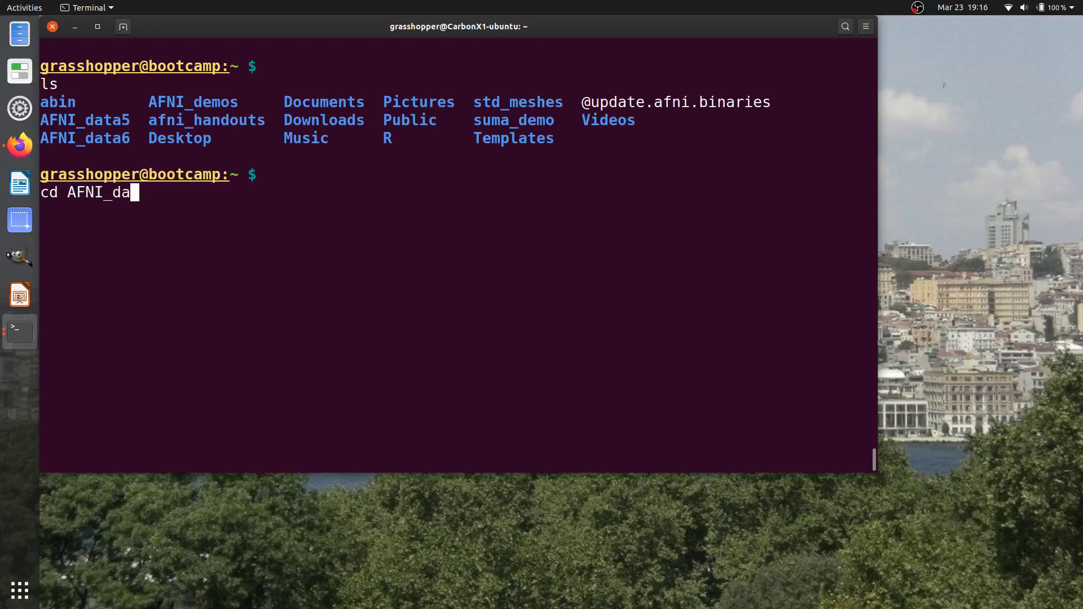
pyautogui.write('ta6/afni')
pyautogui.press('Return')
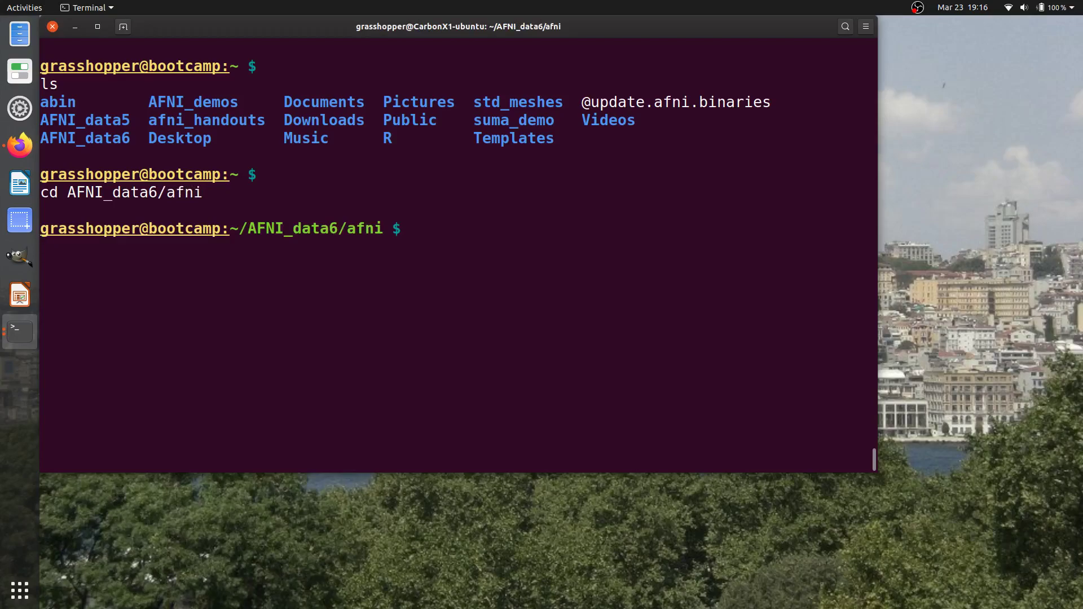
pyautogui.write('ls')
pyautogui.press('Return')
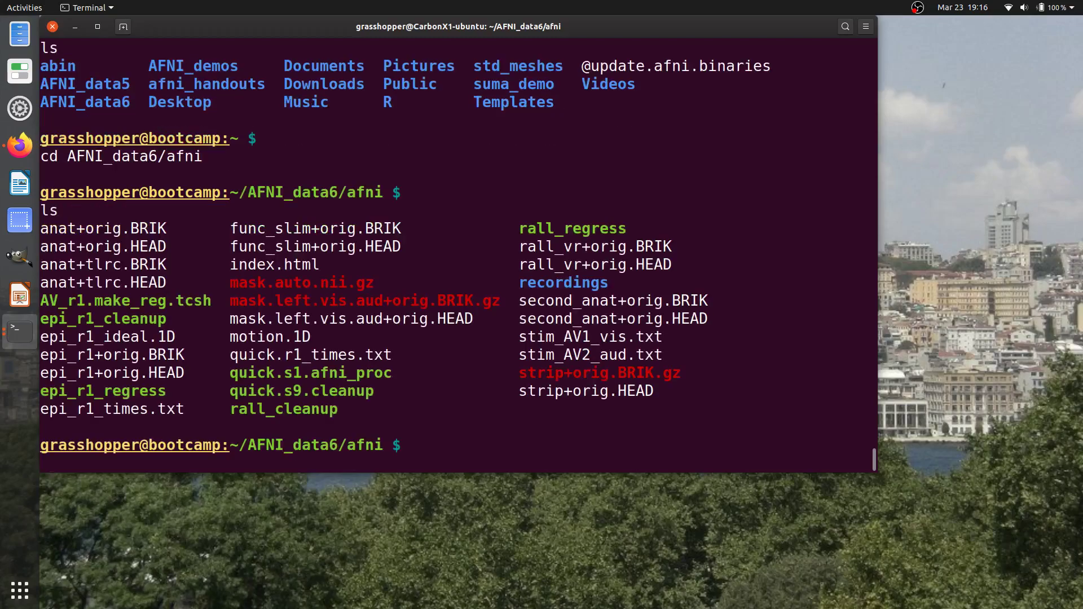
# Select func_slim+orig.HEAD in the listing, clear the terminal and launch afni.
pyautogui.doubleClick(270, 242)
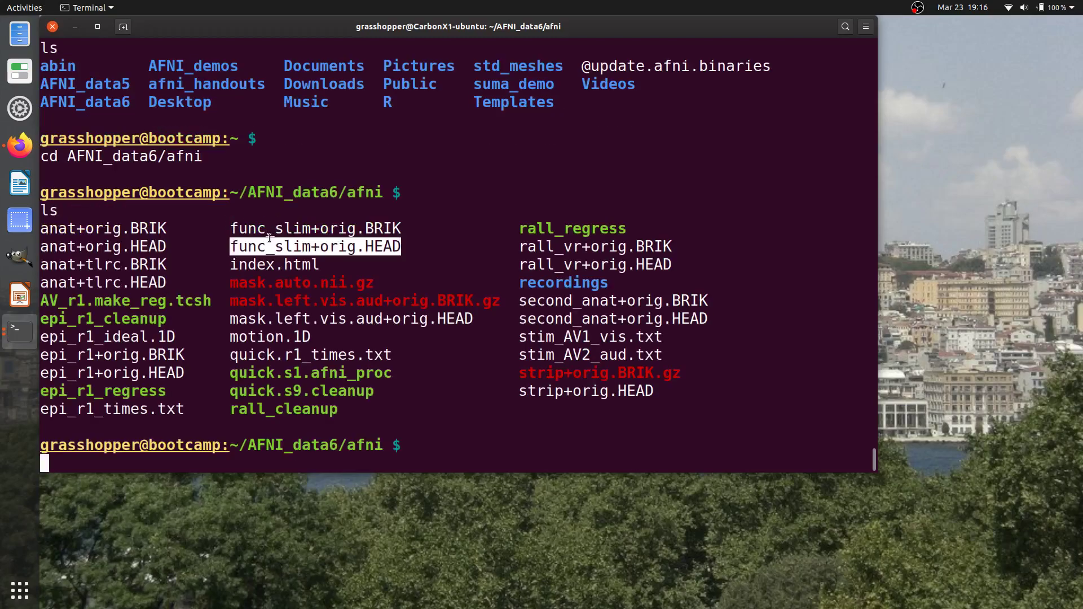
pyautogui.click(335, 237)
pyautogui.doubleClick(333, 244)
pyautogui.hotkey('ctrl', 'l')
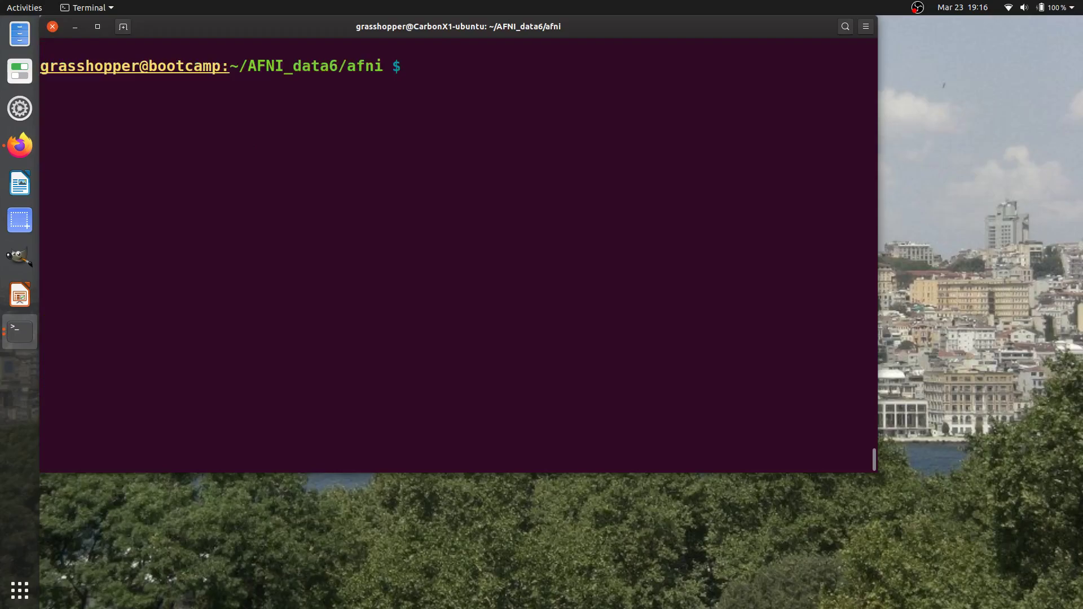
pyautogui.write('afni')
pyautogui.press('Return')
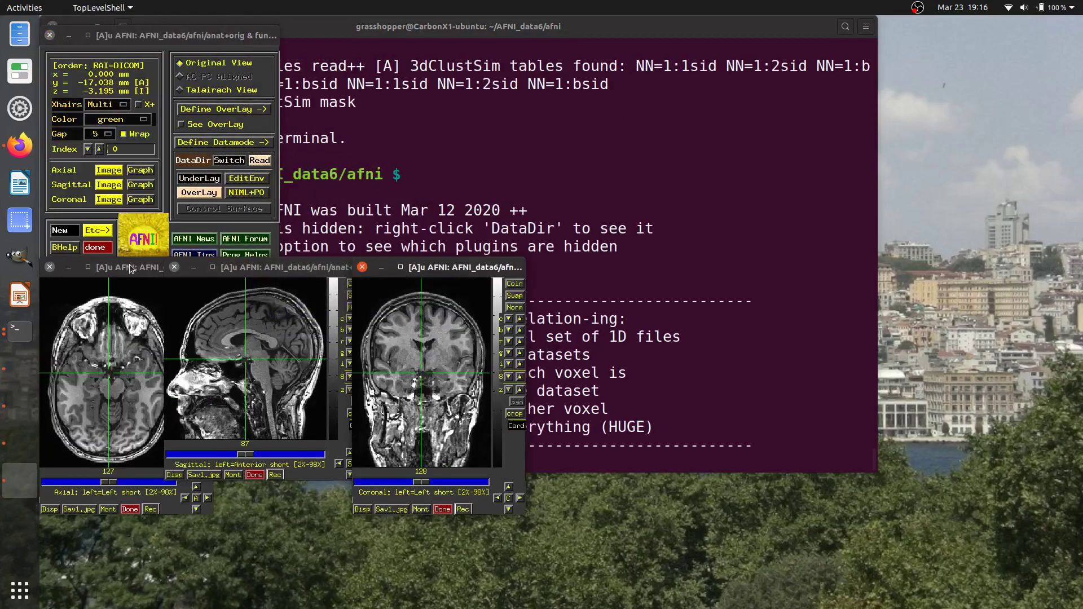
# Move the axial viewer to the upper right, enlarge it, and choose func_slim as the overlay.
pyautogui.moveTo(130, 267); pyautogui.dragTo(625, 27)
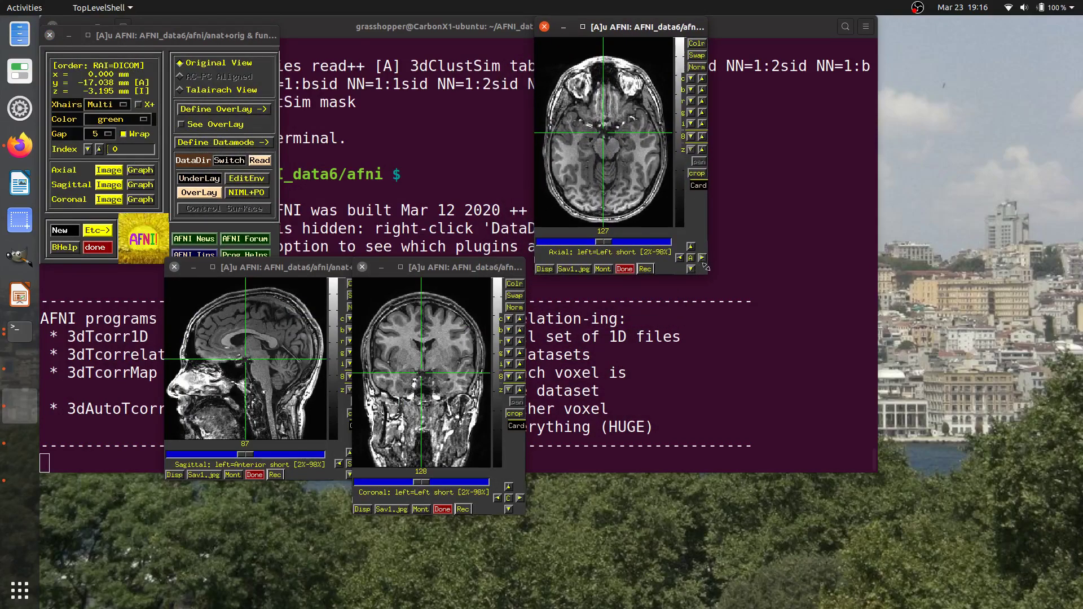
pyautogui.moveTo(706, 274); pyautogui.dragTo(852, 439)
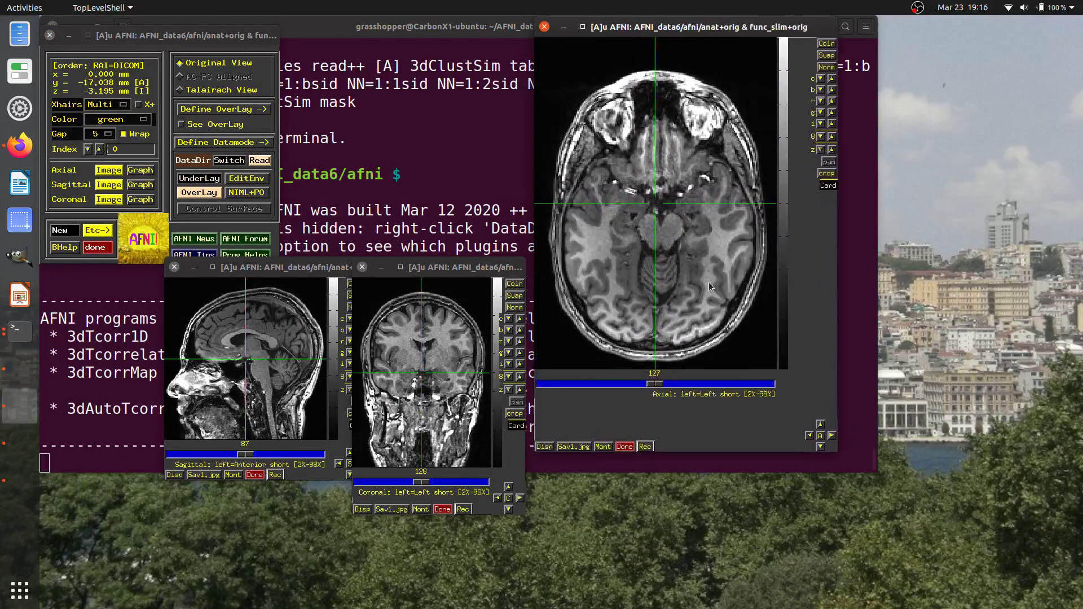
pyautogui.click(204, 194)
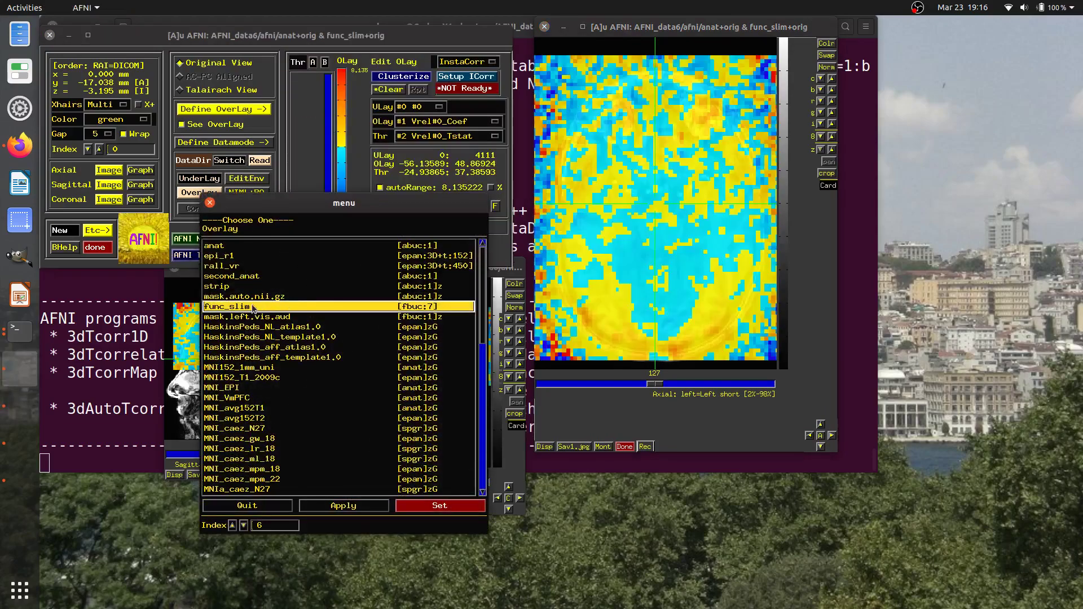
pyautogui.click(210, 203)
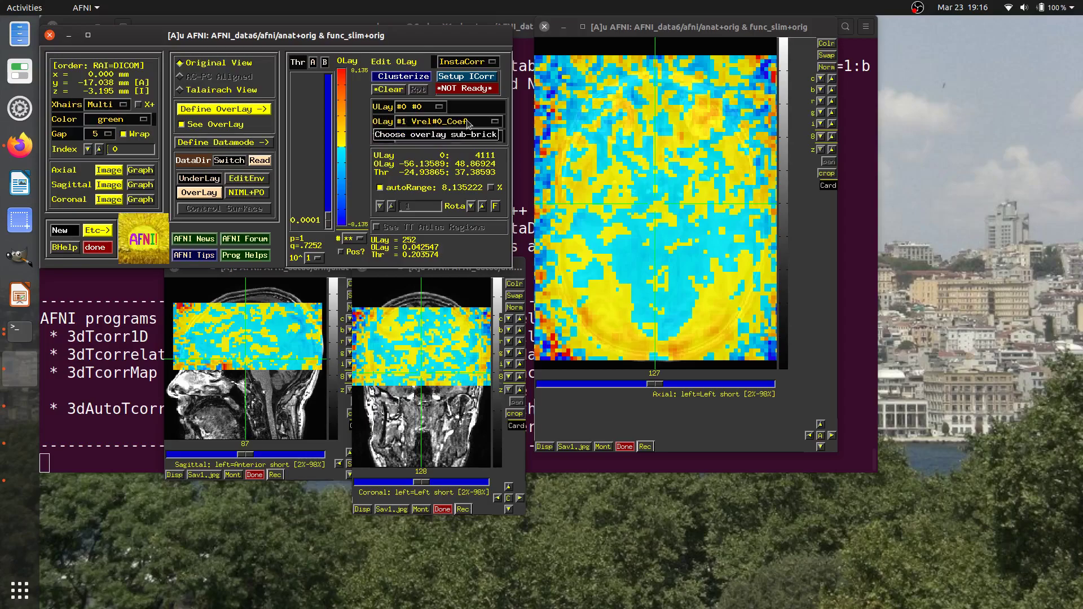
# Turn off autoRange, set the colour range to 3 and make the overlay semi-transparent.
pyautogui.click(410, 191)
pyautogui.click(418, 207)
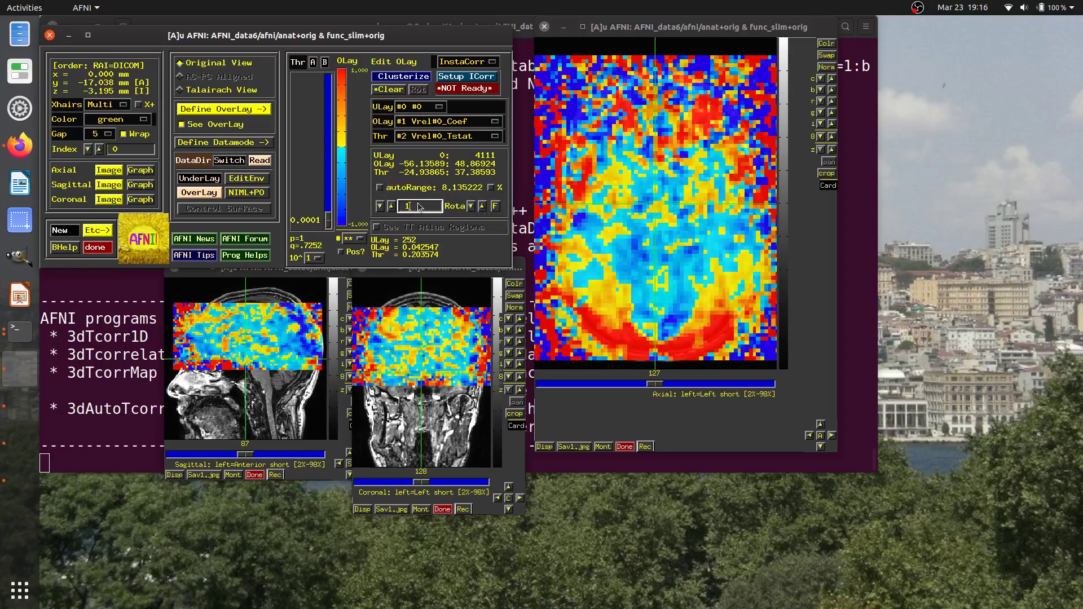
pyautogui.press('Return')
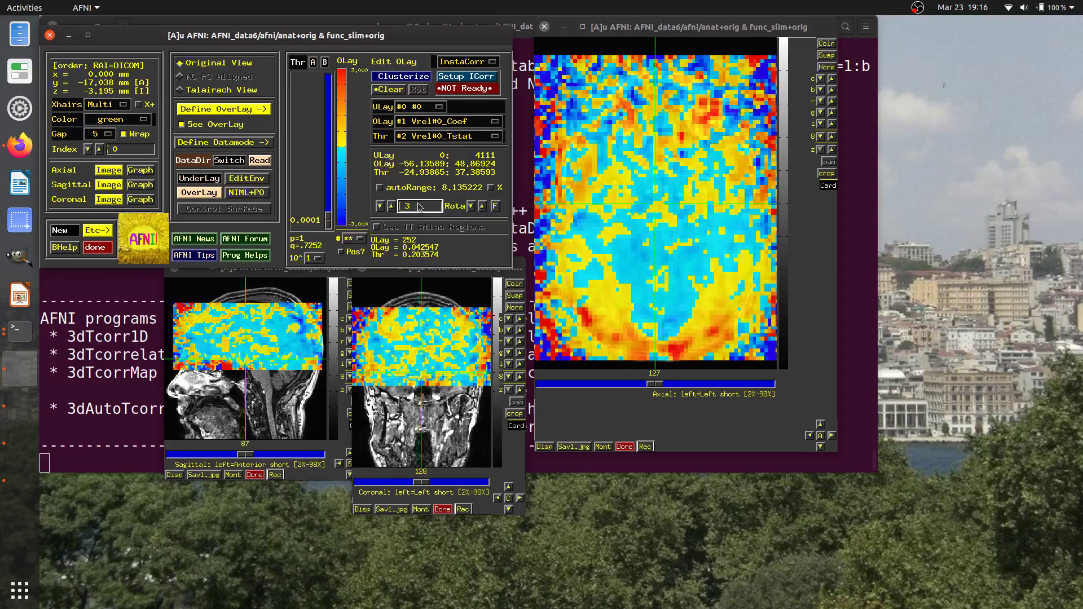
pyautogui.click(821, 137)
pyautogui.click(821, 137)
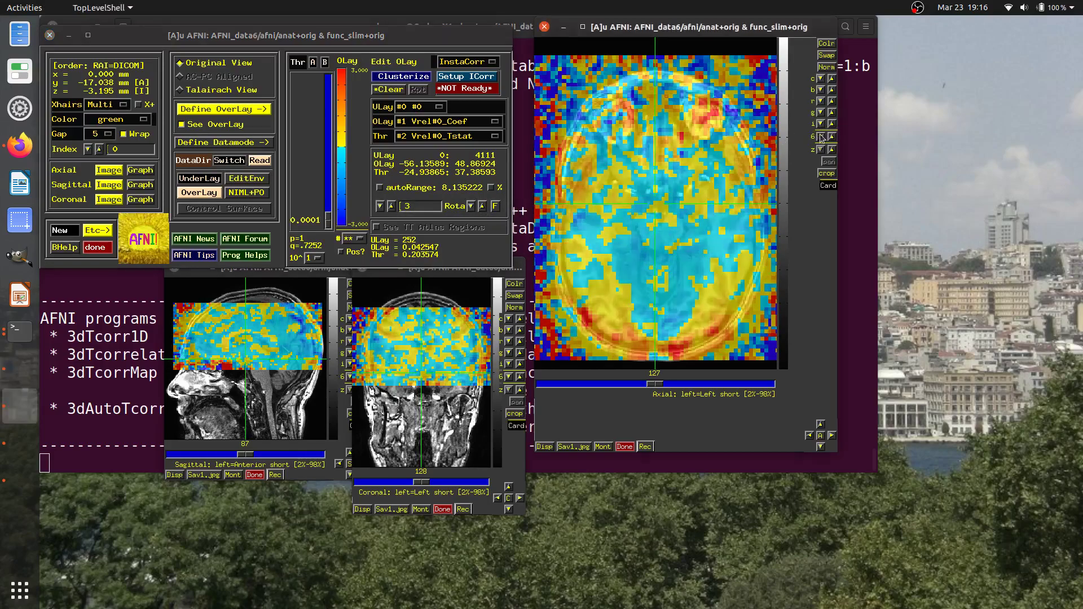
pyautogui.click(821, 136)
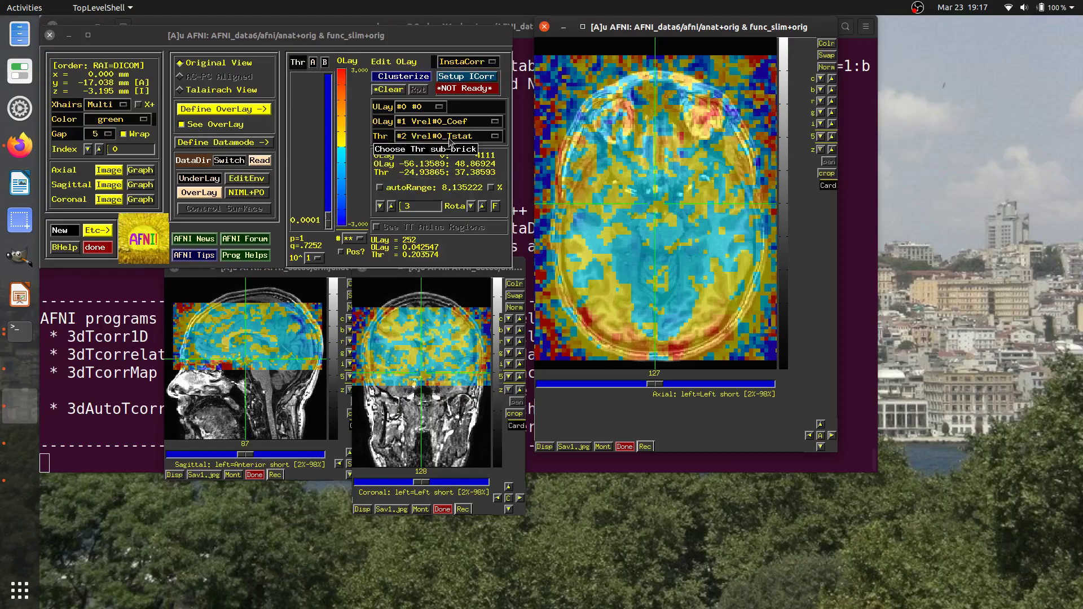
# Keep Vrel#0_Tstat as the threshold sub-brick and set the threshold to p=0.001 (3.3133).
pyautogui.click(404, 141)
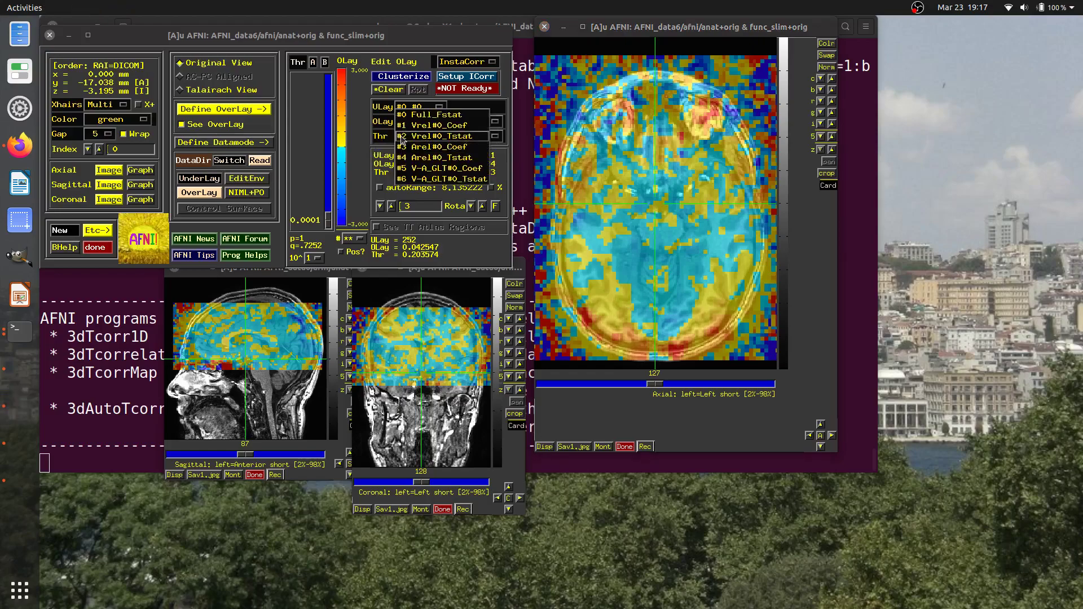
pyautogui.click(460, 141)
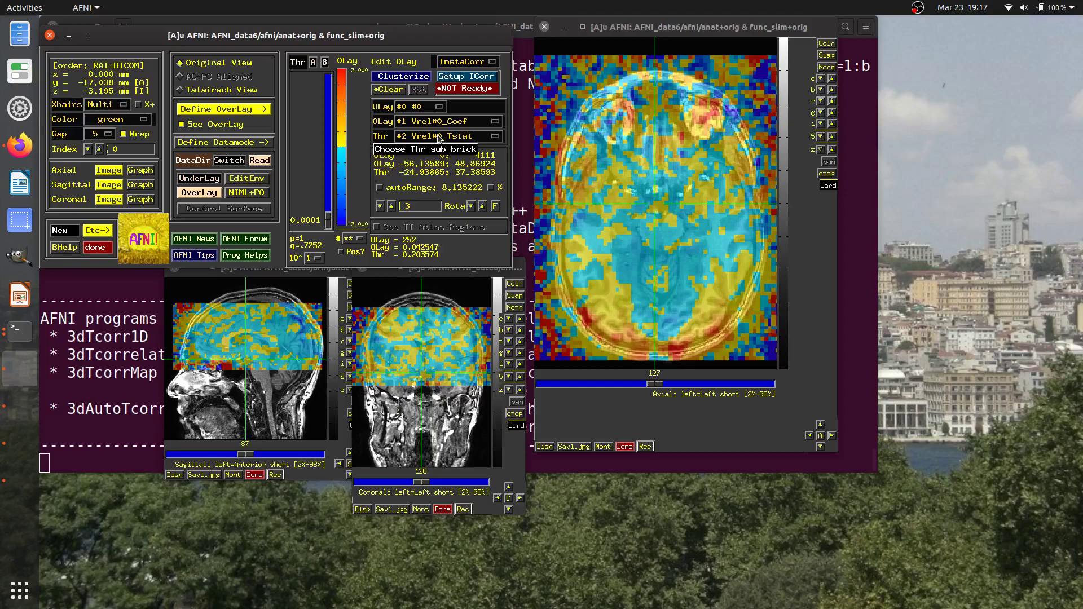
pyautogui.rightClick(299, 64)
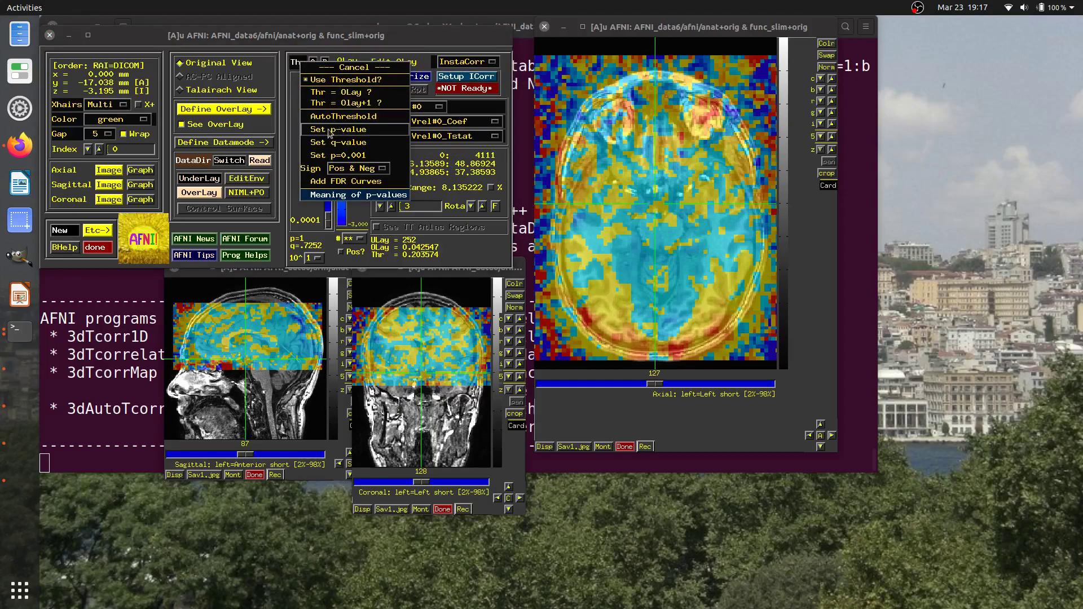
pyautogui.click(377, 132)
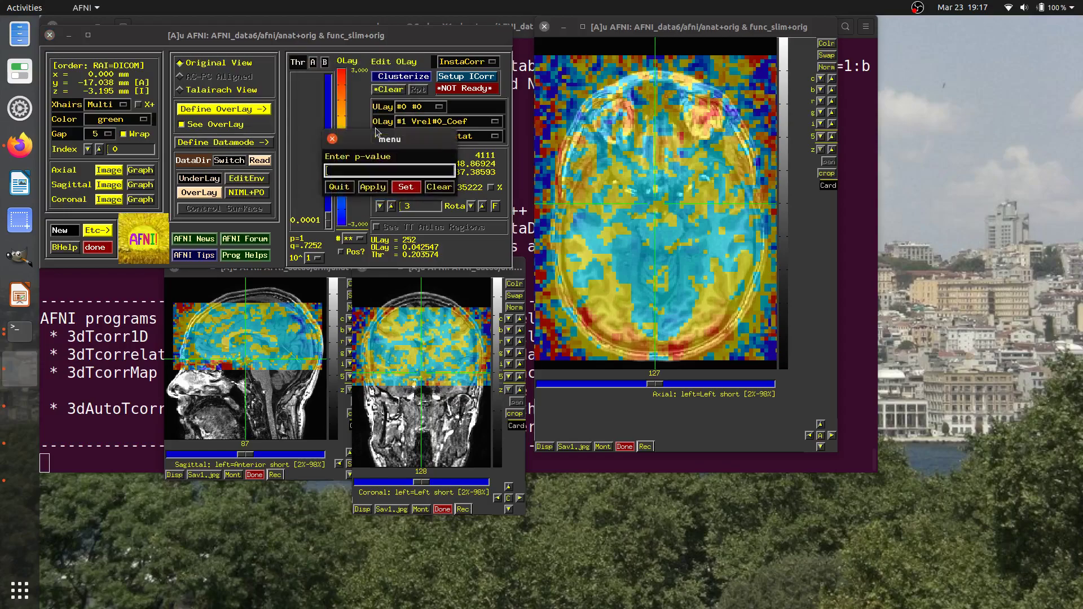
pyautogui.rightClick(301, 66)
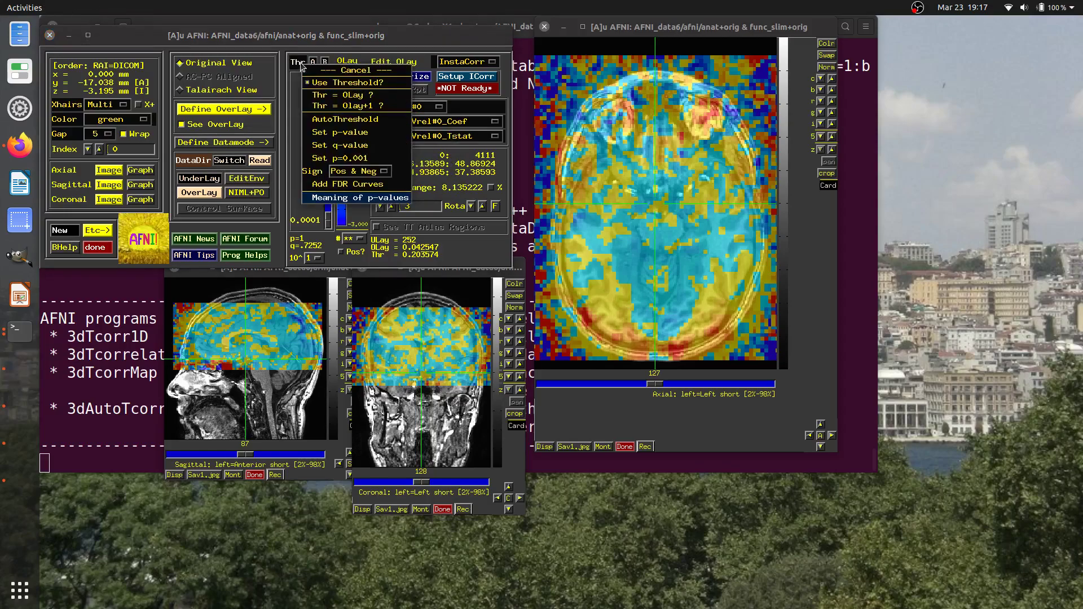
pyautogui.rightClick(300, 66)
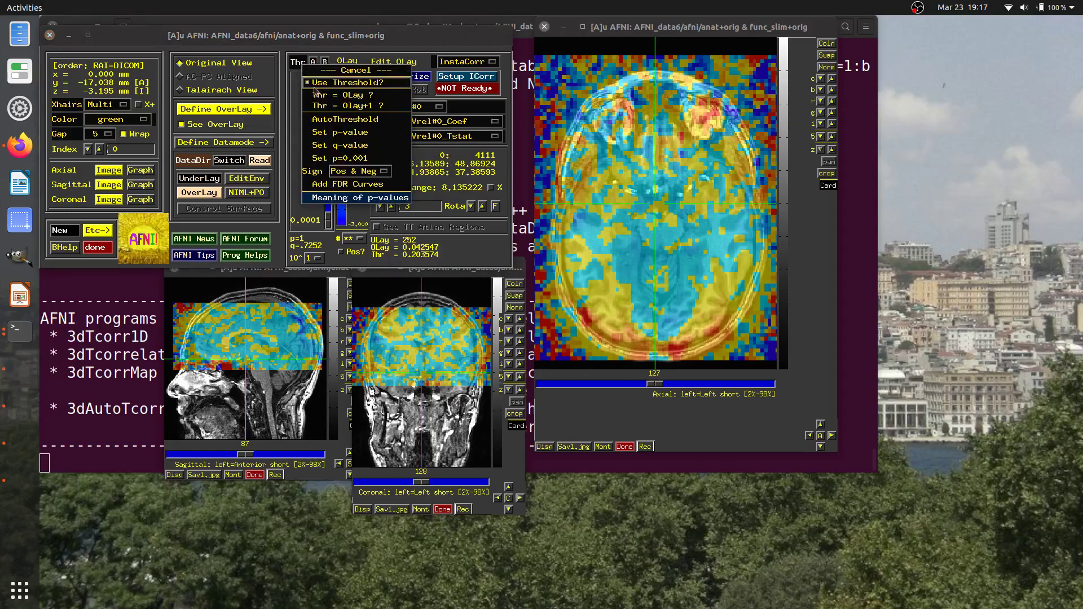
pyautogui.click(370, 159)
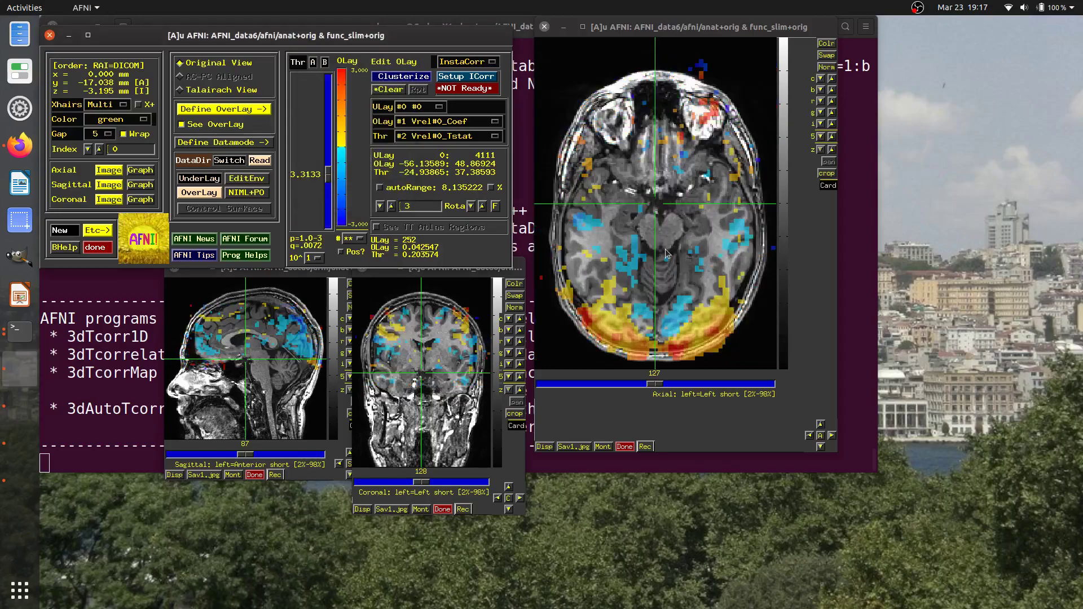
# Go to axial slice 142 and place the crosshair at x = 10, y = 7.337 mm.
pyautogui.scroll(13, 666, 253)
pyautogui.scroll(4, 666, 252)
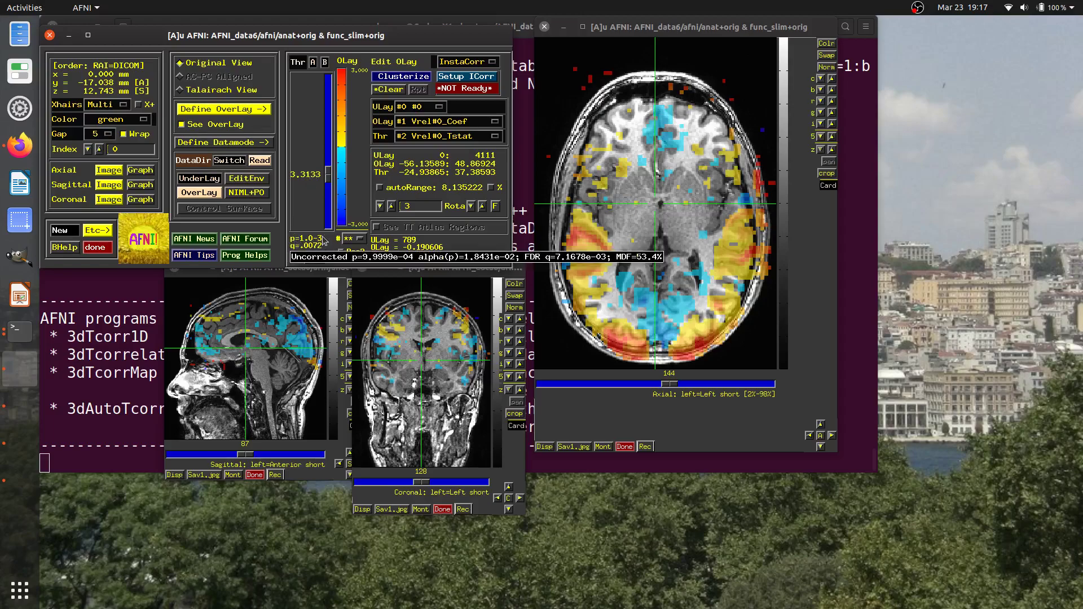
pyautogui.moveTo(315, 239)
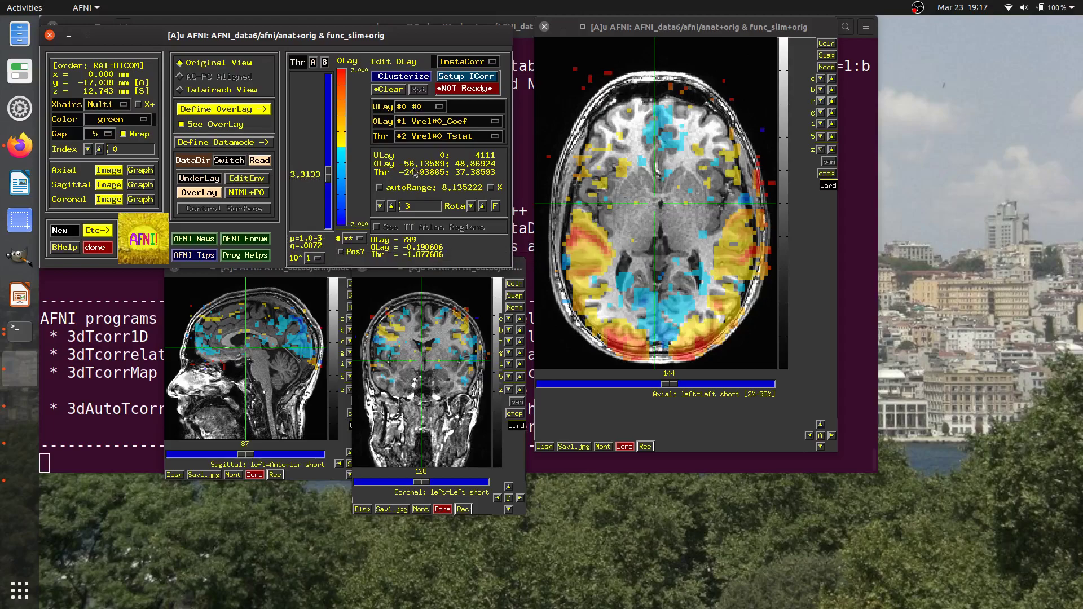
pyautogui.scroll(-4, 659, 191)
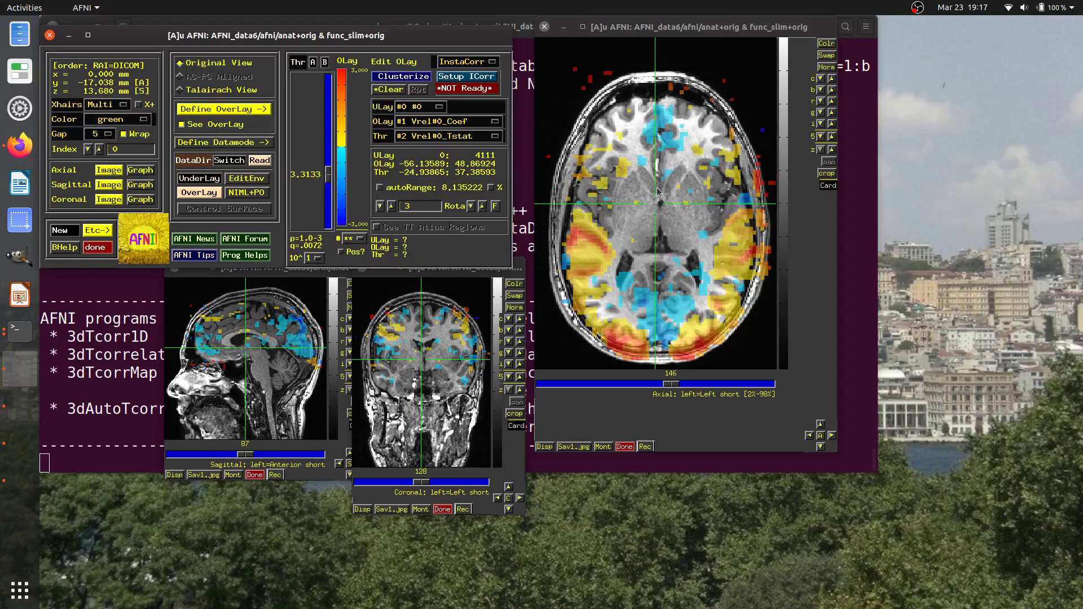
pyautogui.scroll(2, 658, 193)
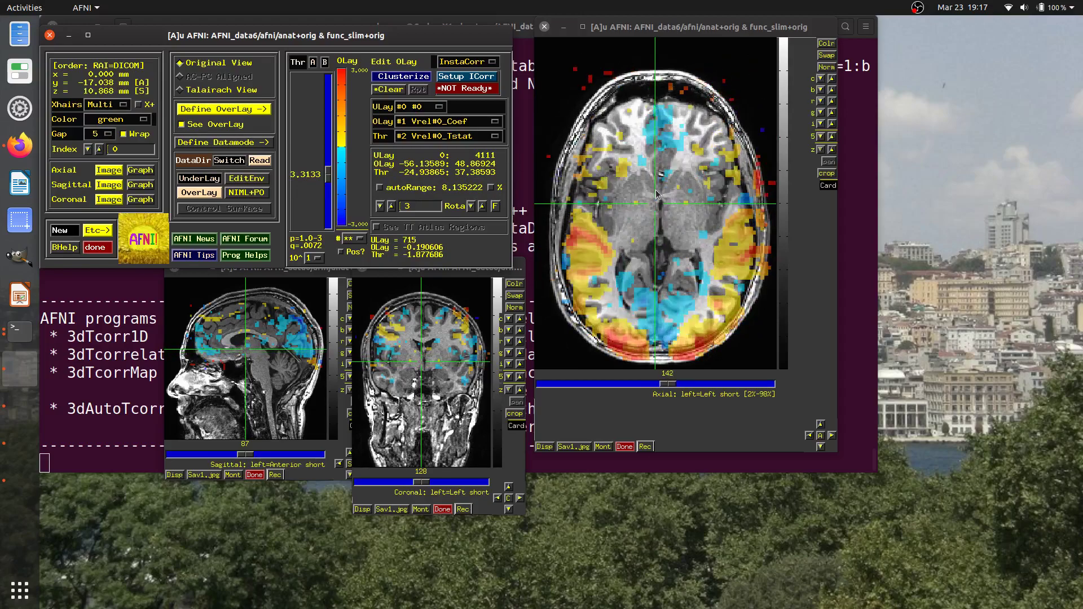
pyautogui.click(641, 237)
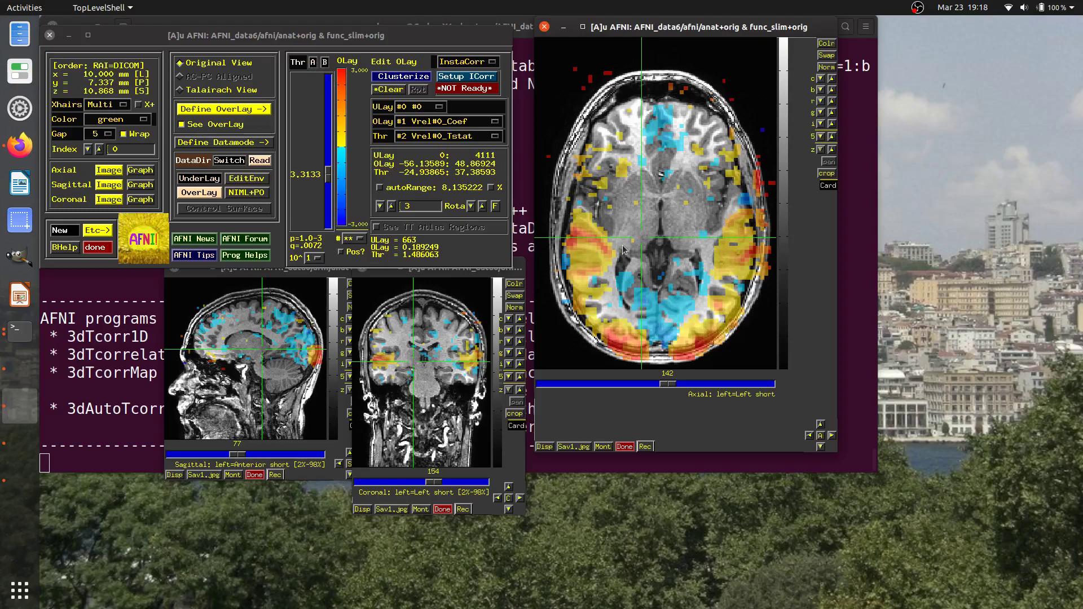
# Compare alpha fading and cluster outlines on the threshold display, then switch both off.
pyautogui.click(314, 62)
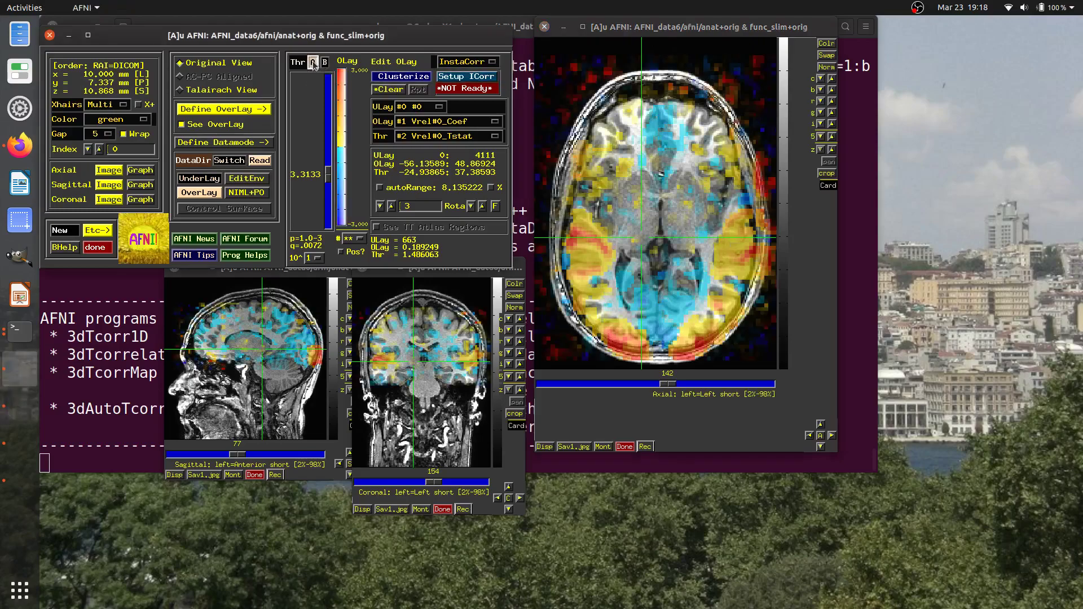
pyautogui.click(314, 62)
pyautogui.click(313, 62)
pyautogui.click(314, 62)
pyautogui.click(314, 62)
pyautogui.click(325, 62)
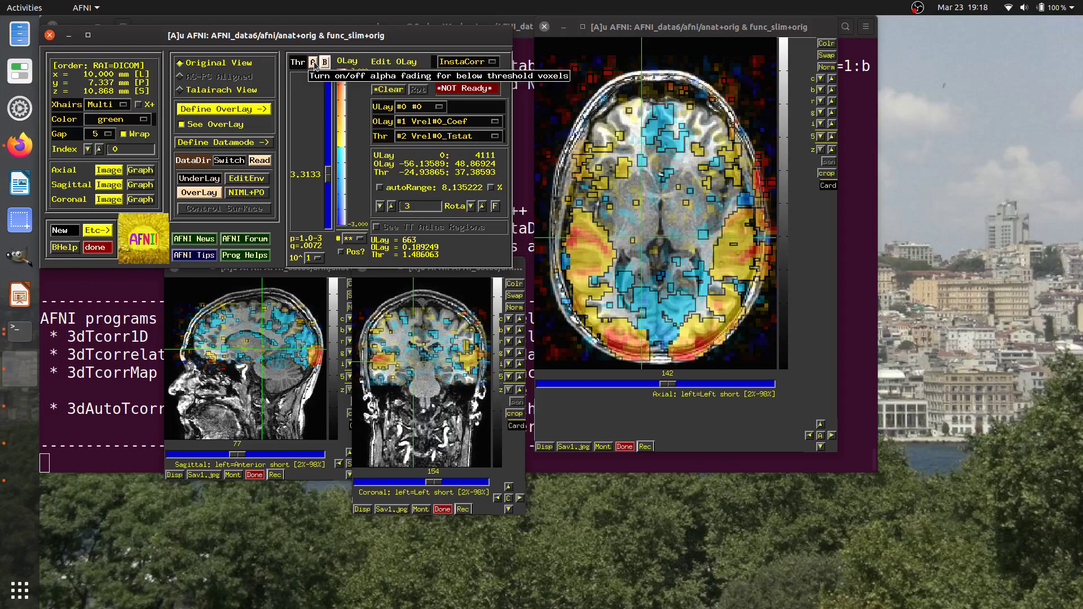
pyautogui.click(313, 63)
pyautogui.click(325, 62)
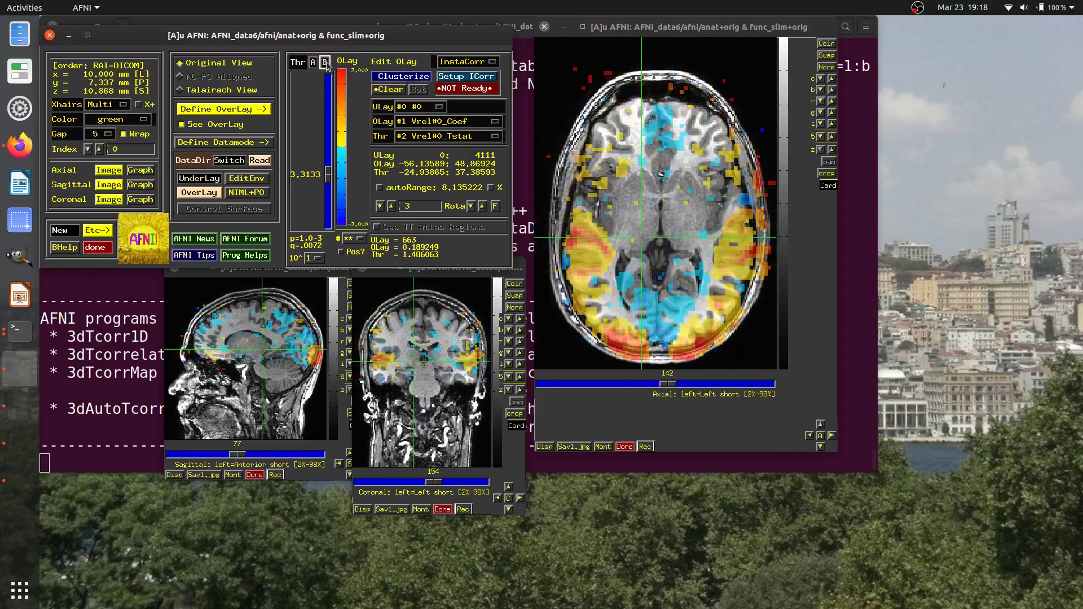
# Drop the threshold slider to 0, then enter p-value 0.001 to restore the 3.3133 threshold.
pyautogui.moveTo(328, 175); pyautogui.dragTo(337, 232)
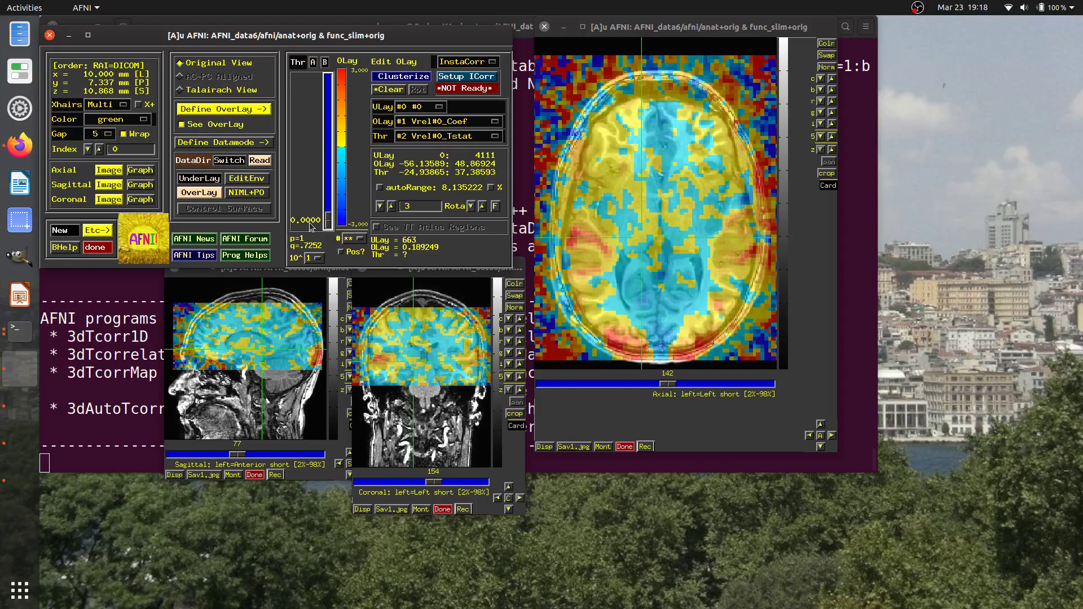
pyautogui.moveTo(307, 244)
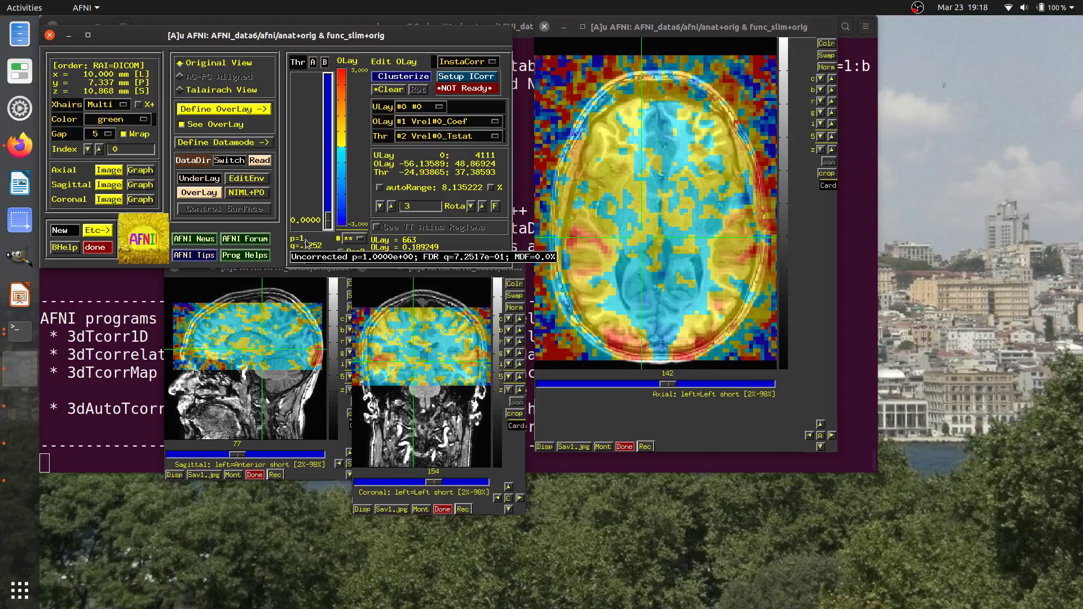
pyautogui.click(306, 243)
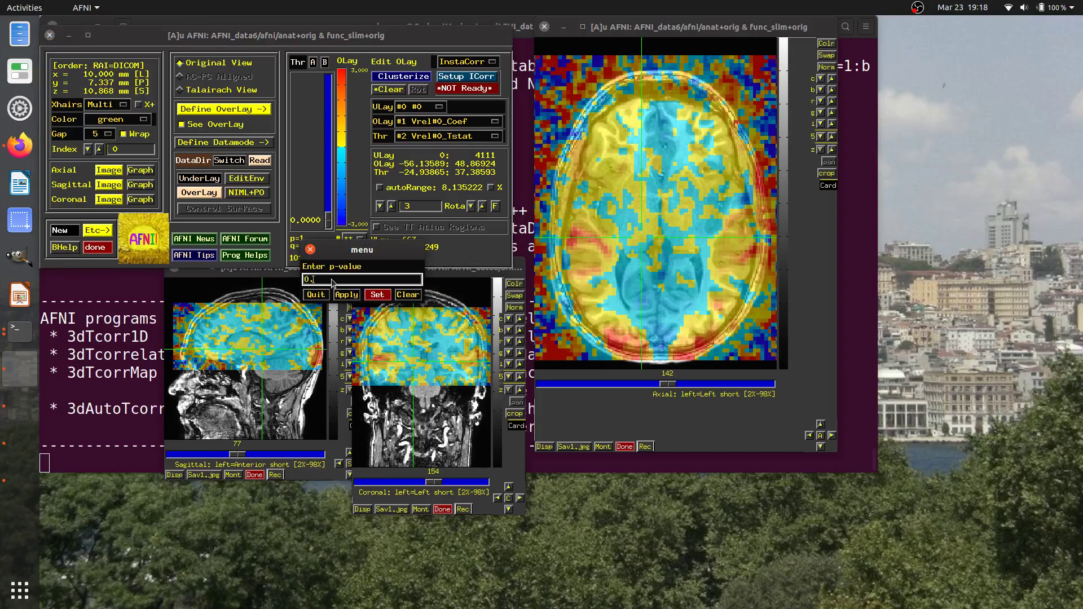
pyautogui.write('0.001')
pyautogui.press('Return')
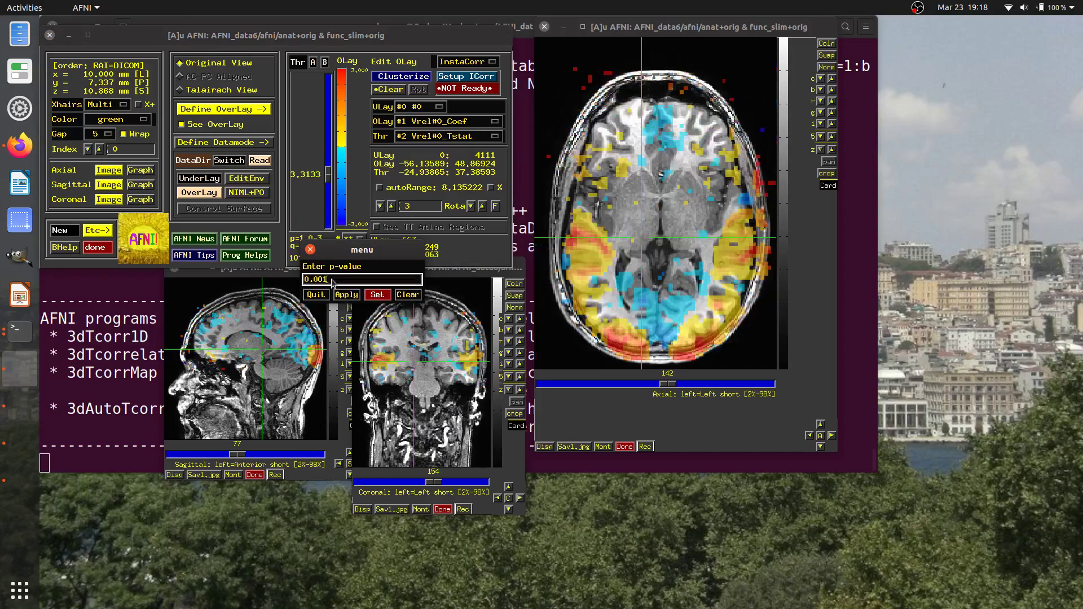
pyautogui.click(377, 294)
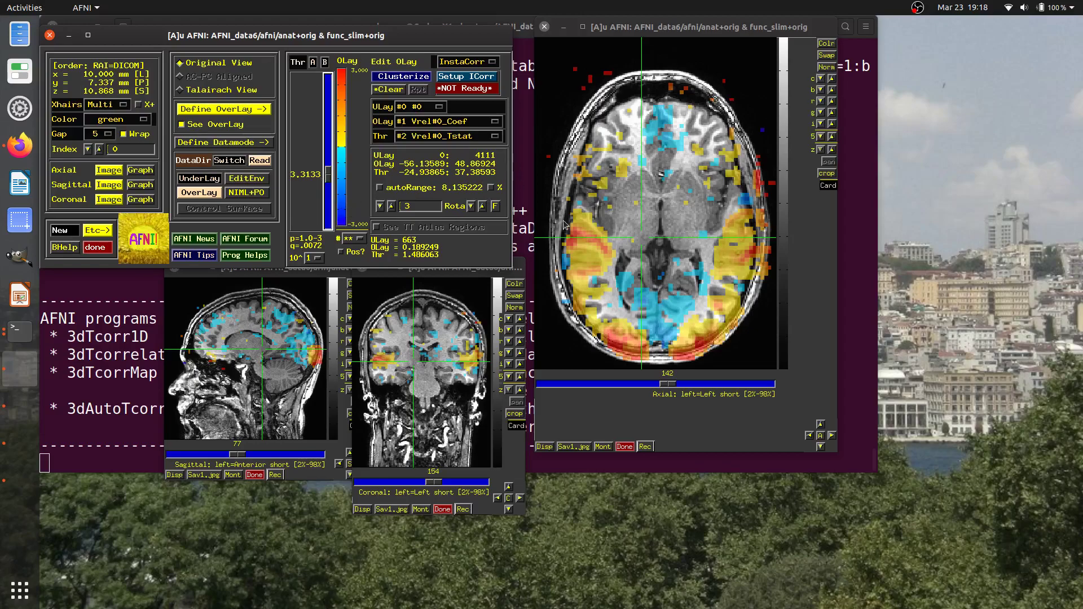
# Scroll through nearby axial slices and probe overlay values at three brain points.
pyautogui.scroll(14, 677, 209)
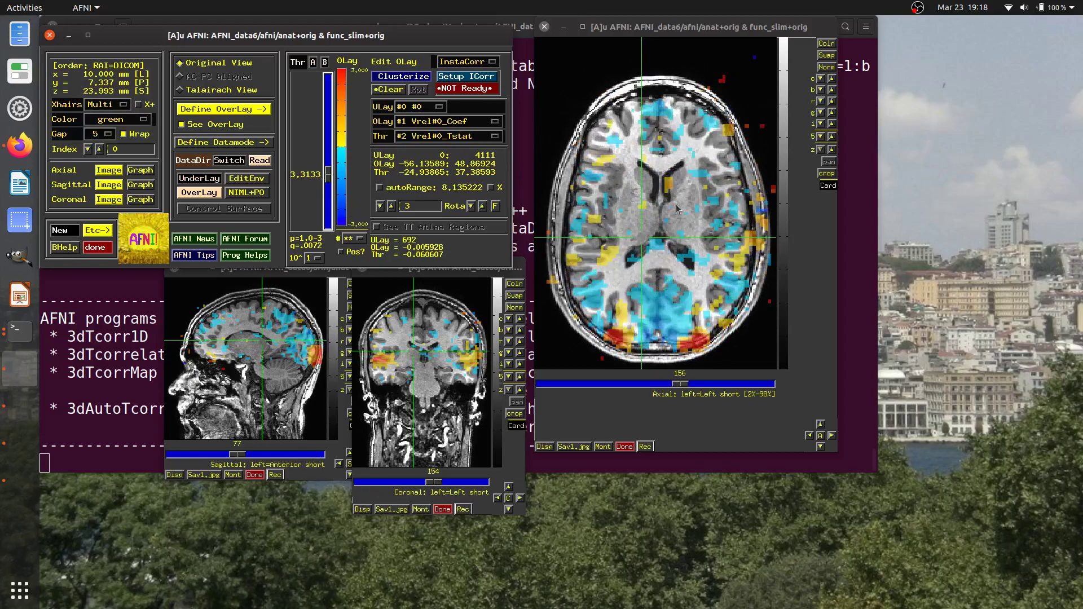
pyautogui.scroll(3, 677, 209)
pyautogui.scroll(-4, 677, 208)
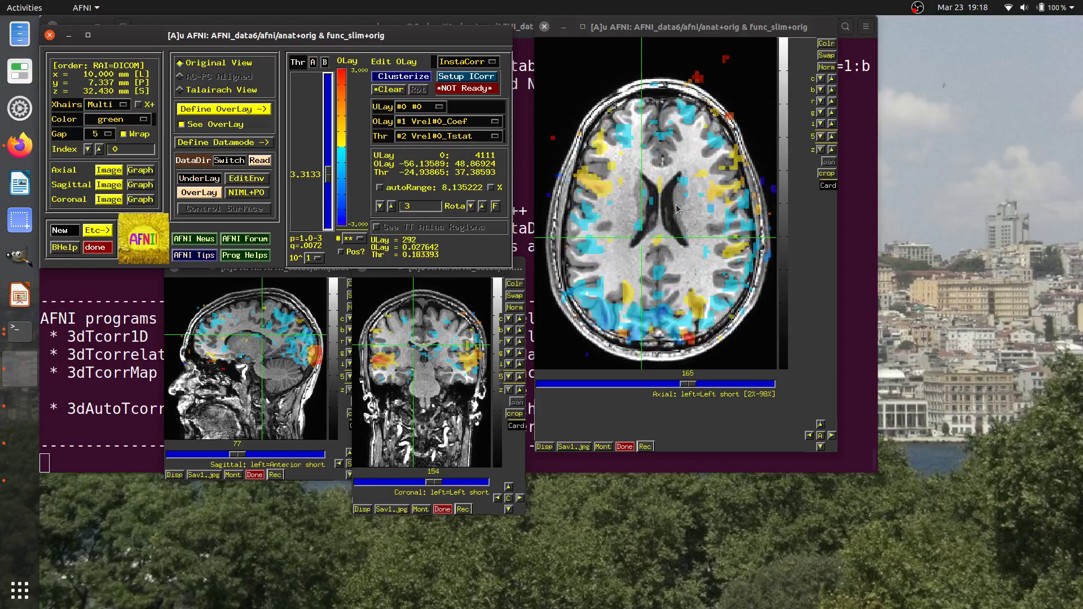
pyautogui.scroll(-9, 677, 209)
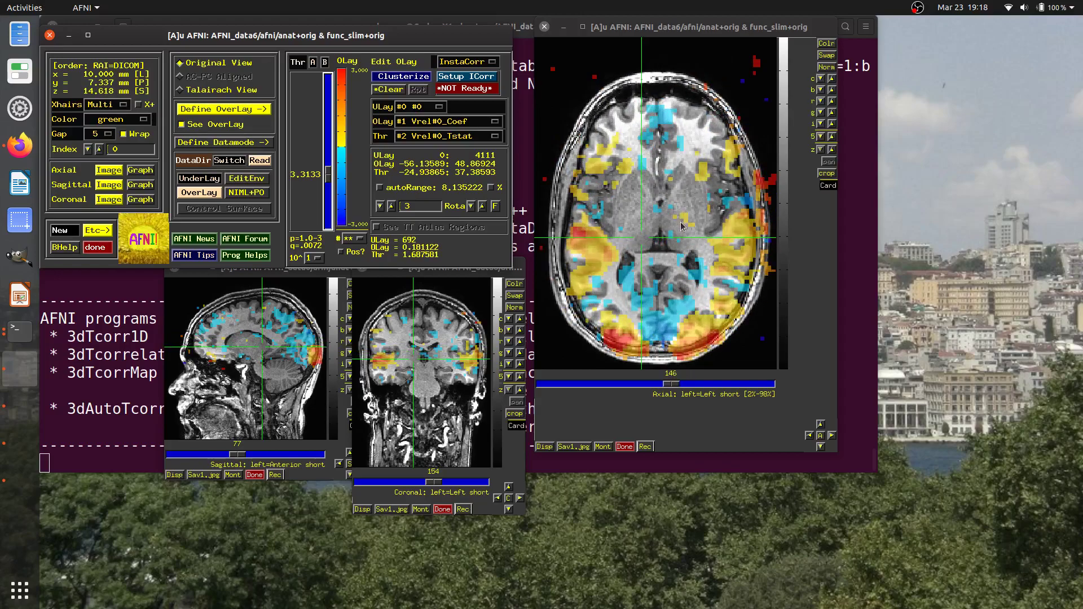
pyautogui.scroll(-6, 681, 229)
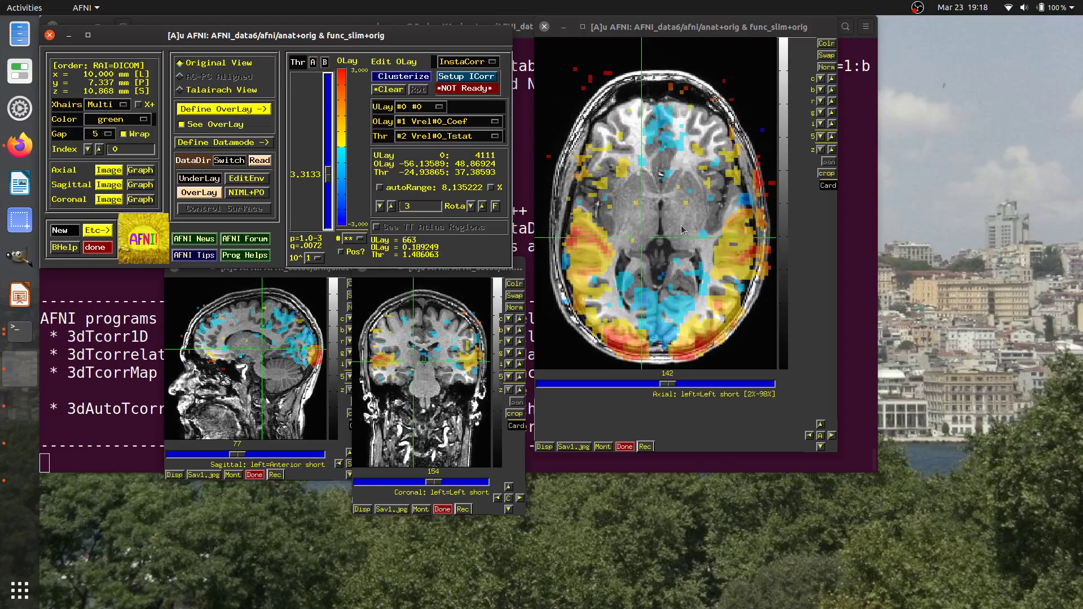
pyautogui.scroll(6, 679, 228)
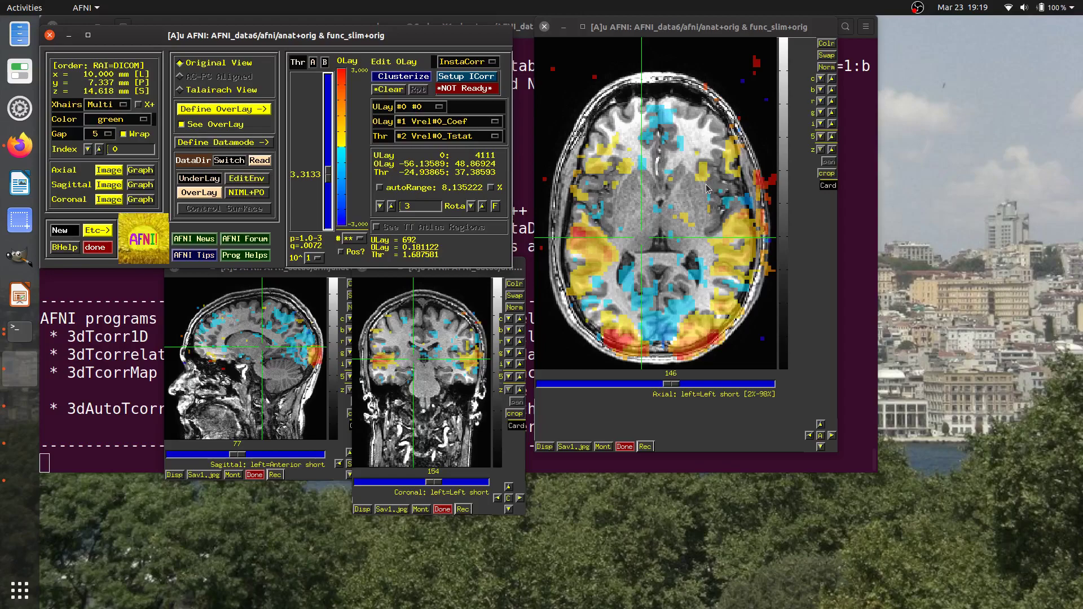
pyautogui.click(639, 202)
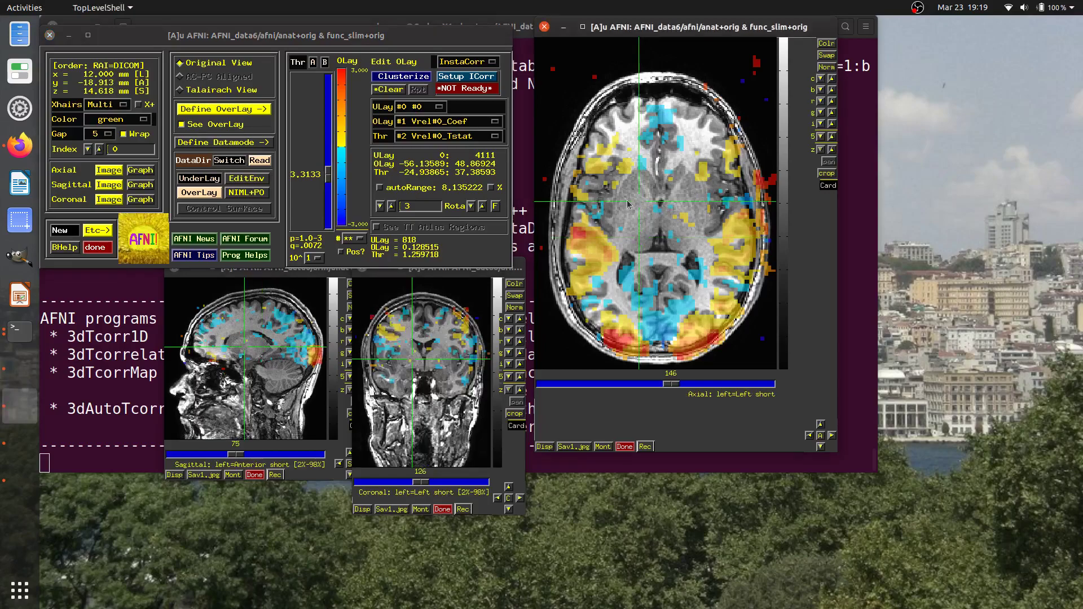
pyautogui.click(615, 201)
pyautogui.click(601, 237)
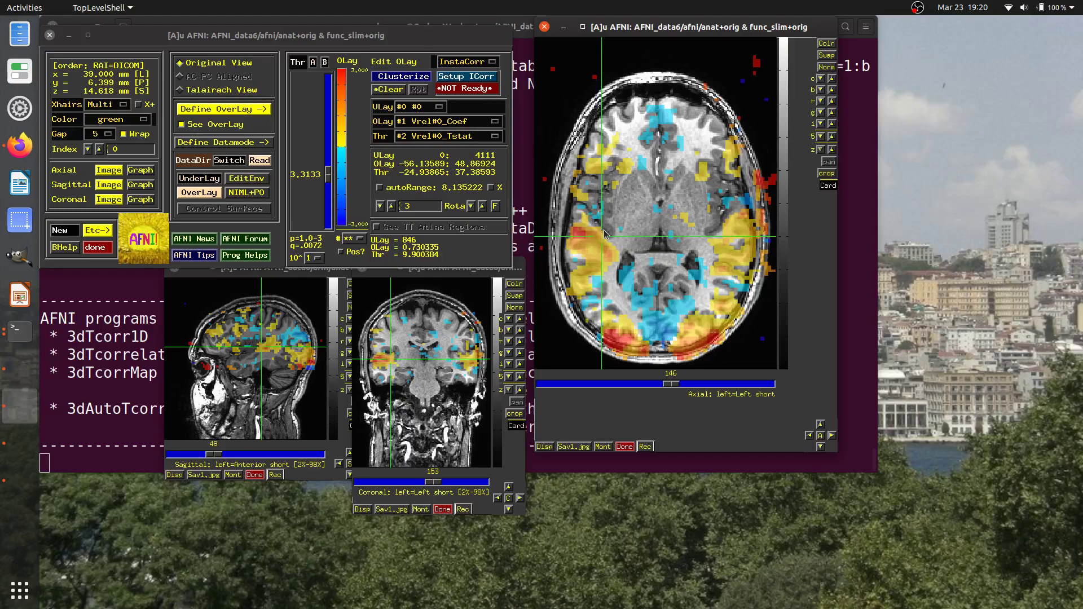
# Probe points outside the brain near the corner, then return inside and settle on slice 143.
pyautogui.click(553, 71)
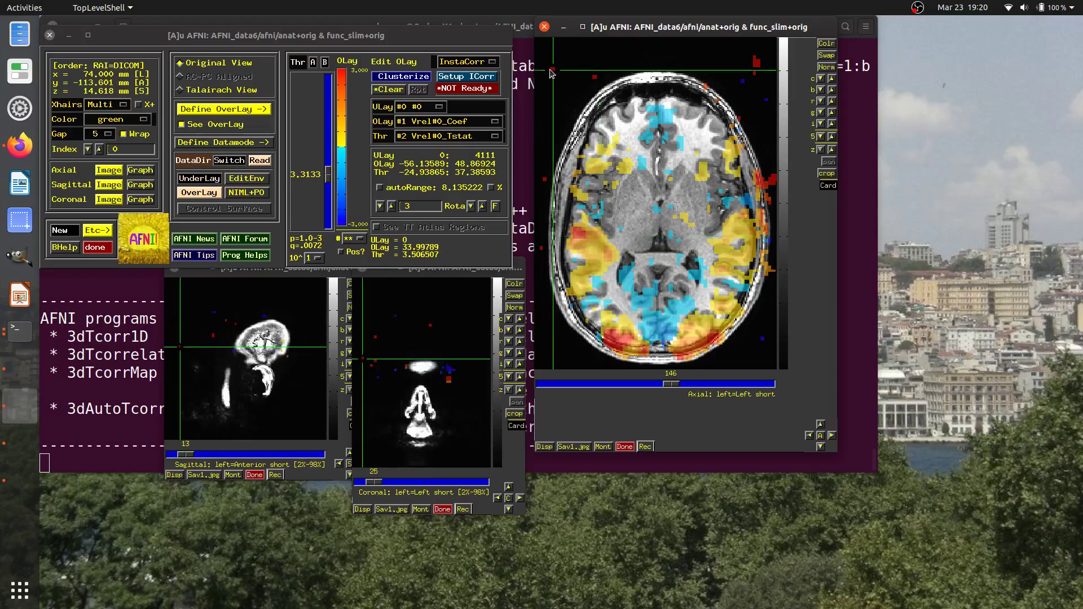
pyautogui.click(552, 72)
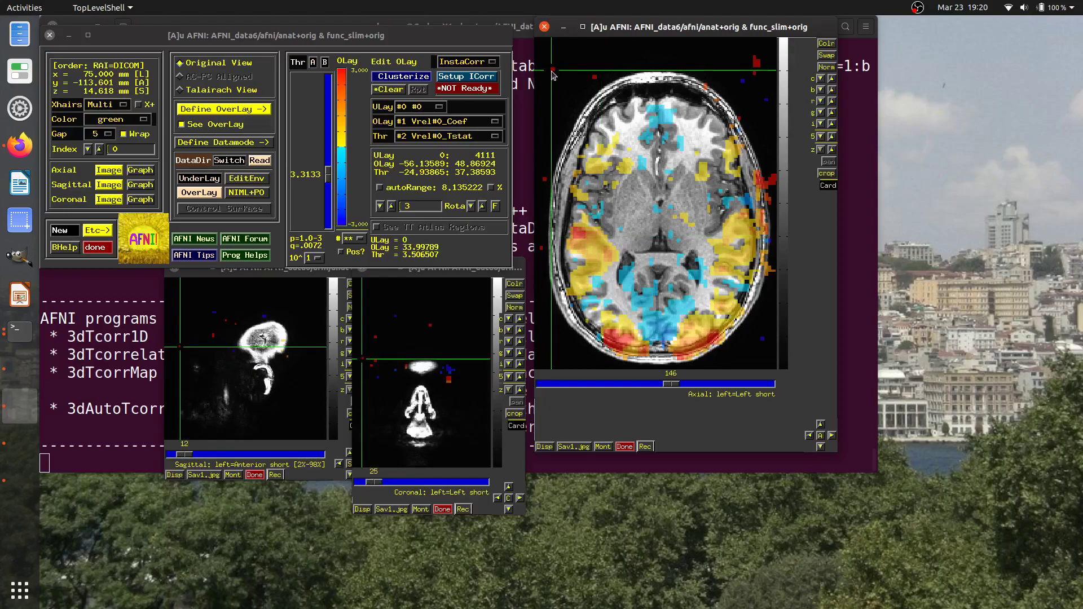
pyautogui.click(553, 72)
pyautogui.click(553, 70)
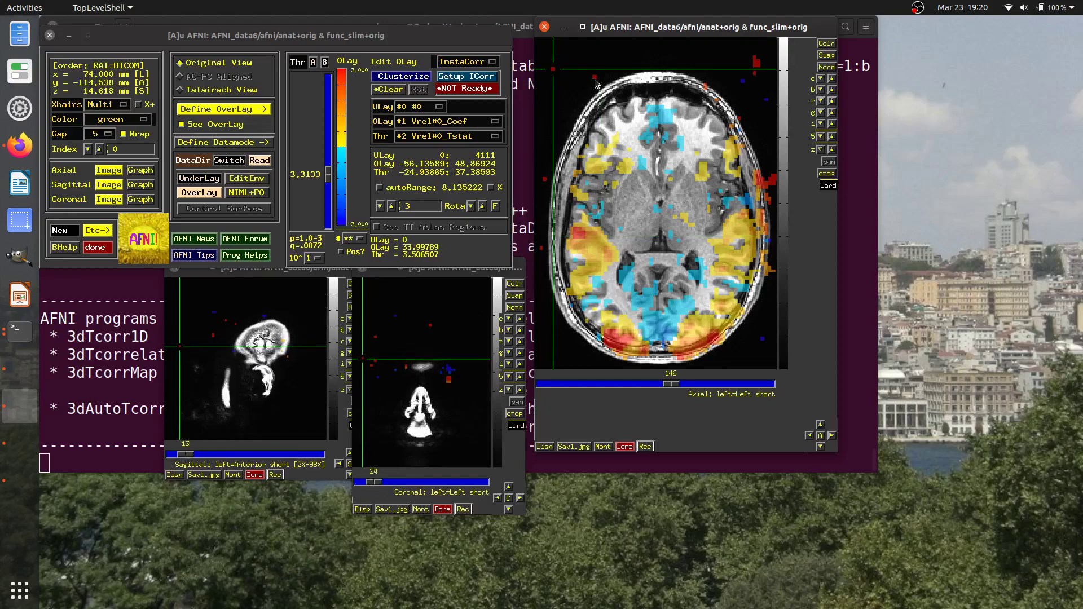
pyautogui.click(597, 80)
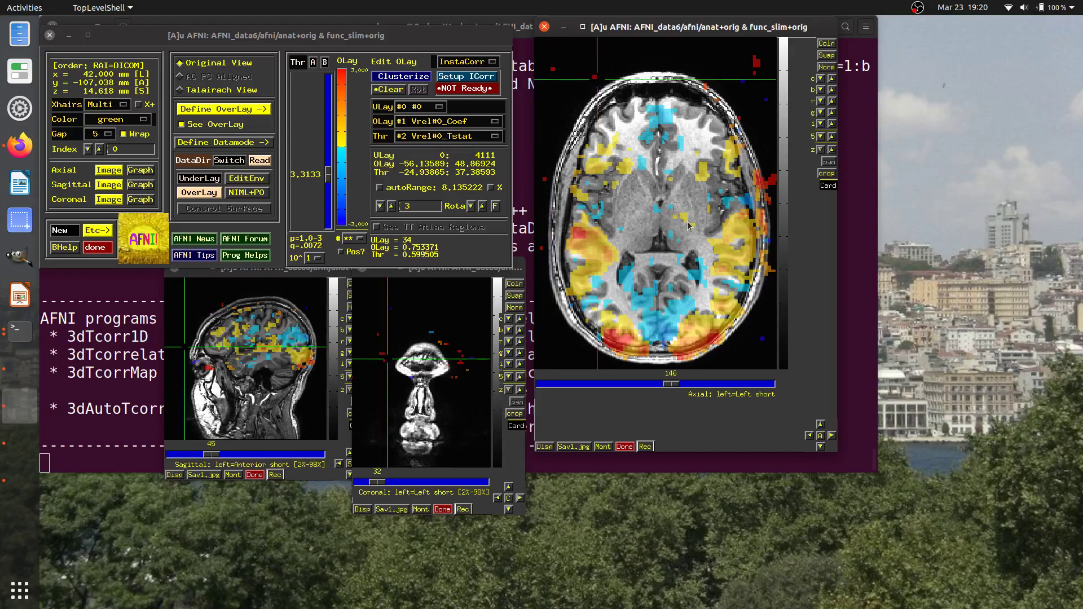
pyautogui.scroll(-7, 710, 266)
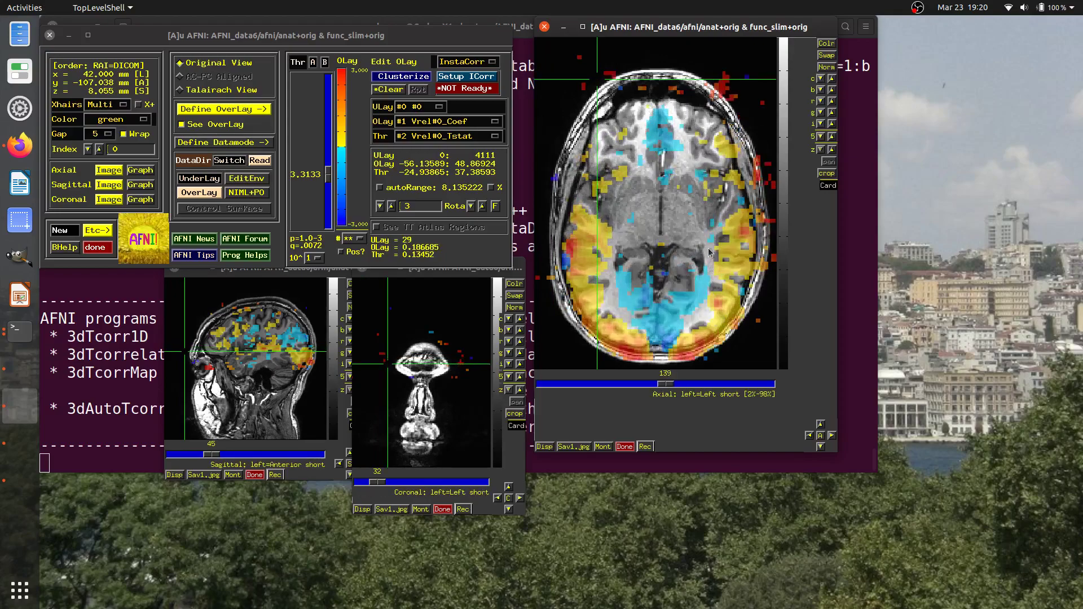
pyautogui.scroll(1, 710, 253)
pyautogui.scroll(1, 733, 251)
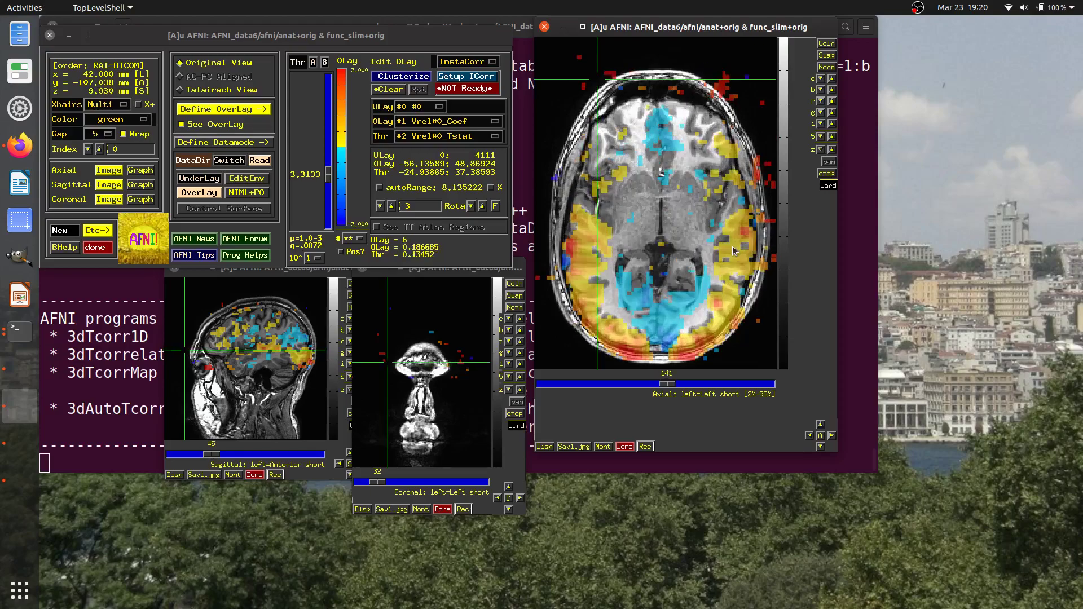
pyautogui.scroll(4, 733, 251)
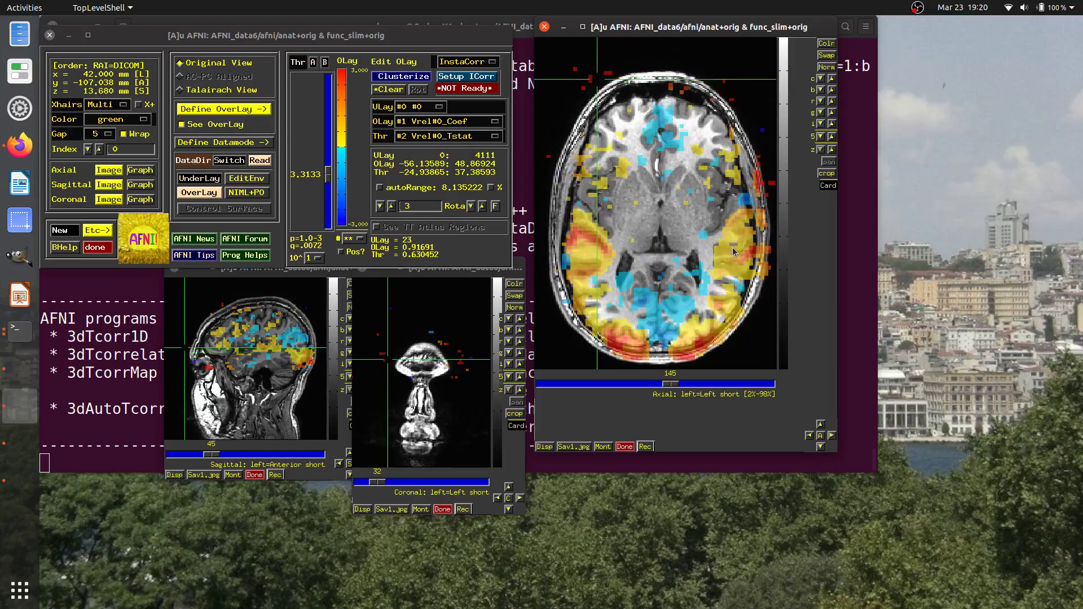
pyautogui.scroll(2, 733, 252)
pyautogui.scroll(-2, 733, 252)
pyautogui.scroll(-5, 733, 252)
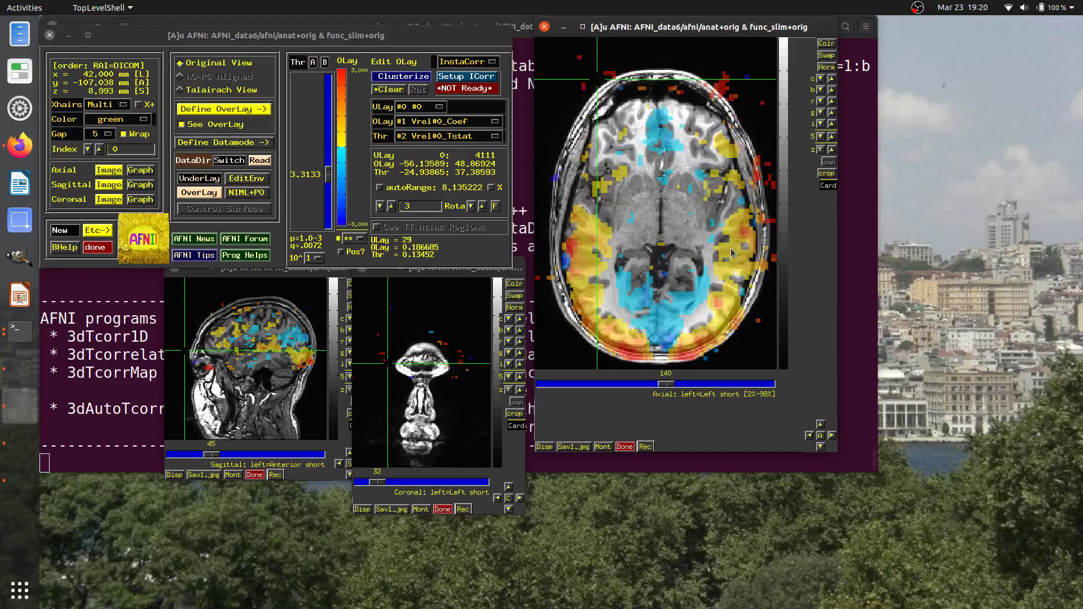
pyautogui.scroll(3, 733, 253)
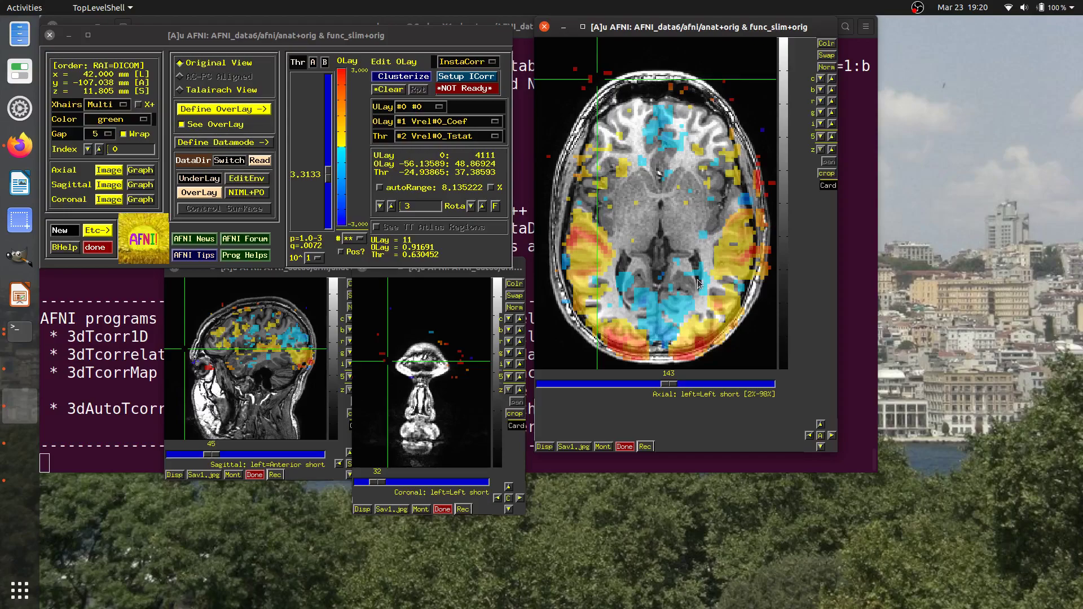
# Probe two more axial points, then open Clusterize and keep NN level 2, 40 voxels, bi-sided.
pyautogui.click(726, 246)
pyautogui.click(725, 266)
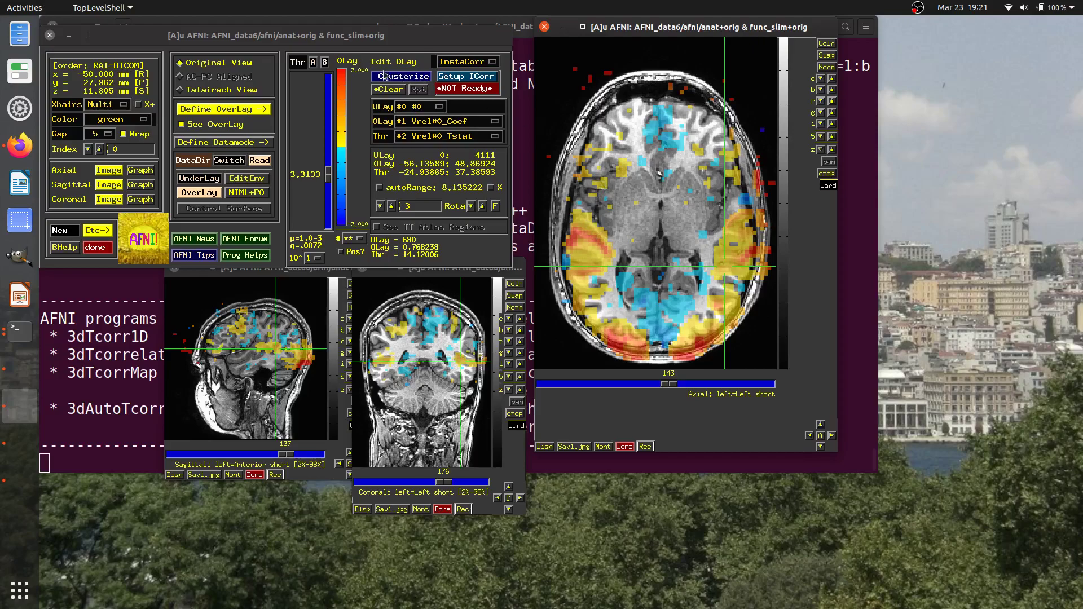
pyautogui.click(414, 79)
pyautogui.click(413, 79)
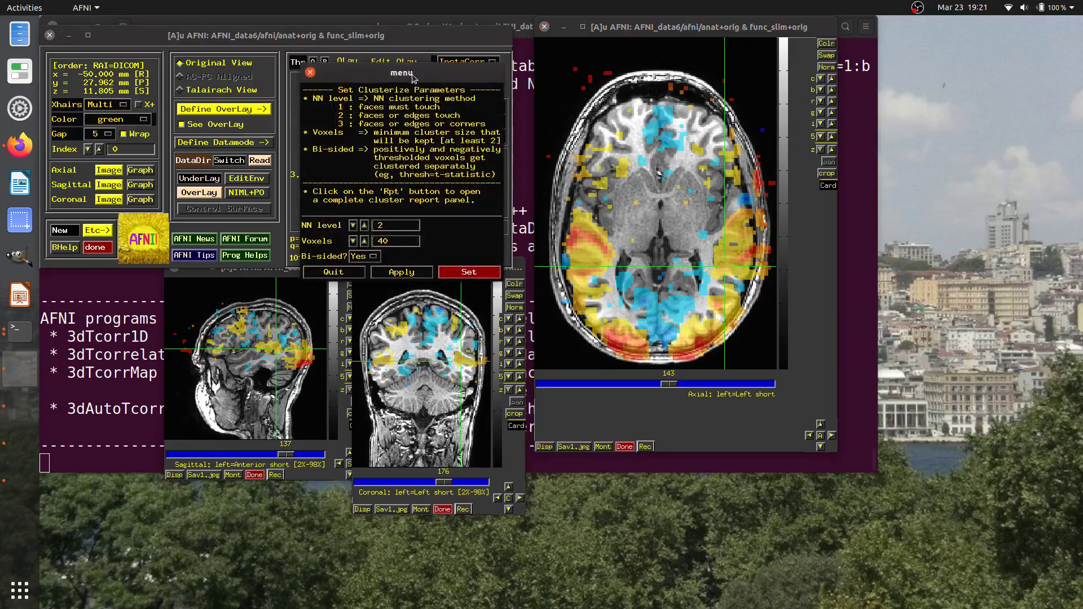
pyautogui.moveTo(423, 72); pyautogui.dragTo(456, 64)
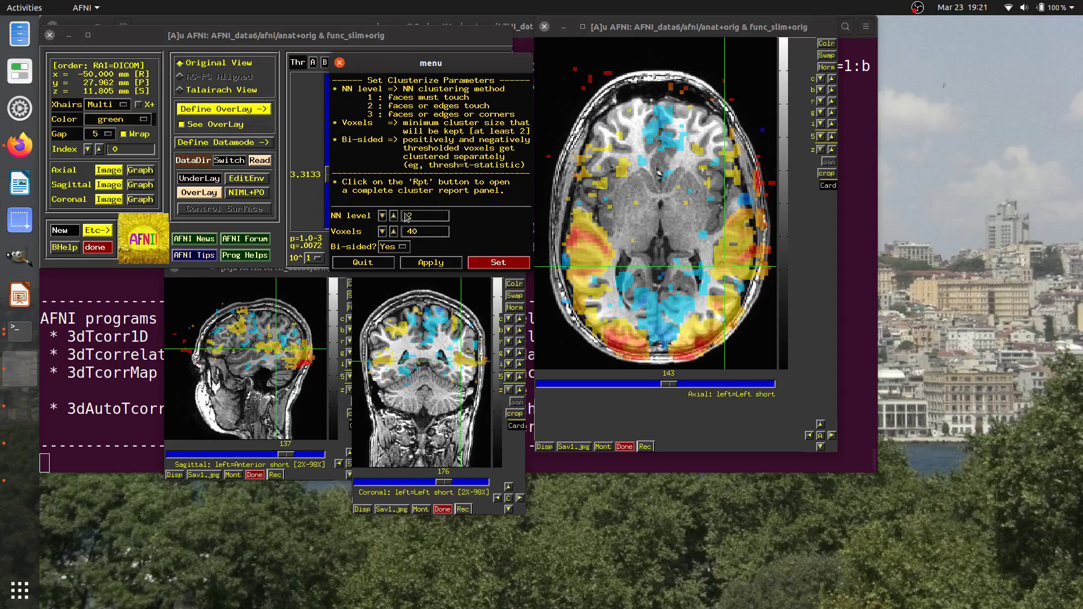
pyautogui.click(382, 216)
pyautogui.press('BackSpace')
pyautogui.write('2')
pyautogui.click(25, 145)
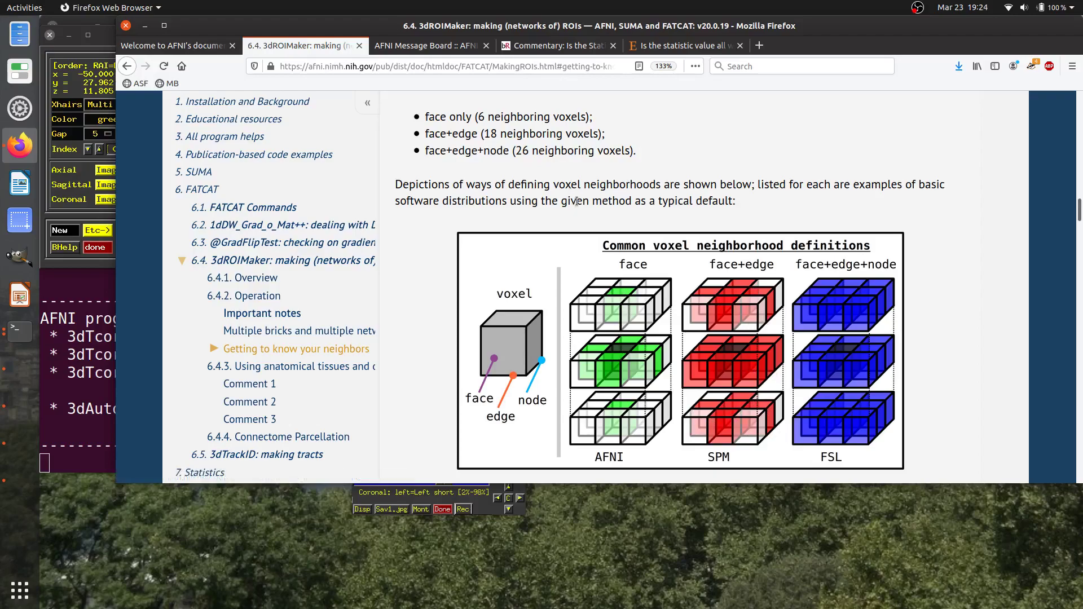
pyautogui.click(145, 28)
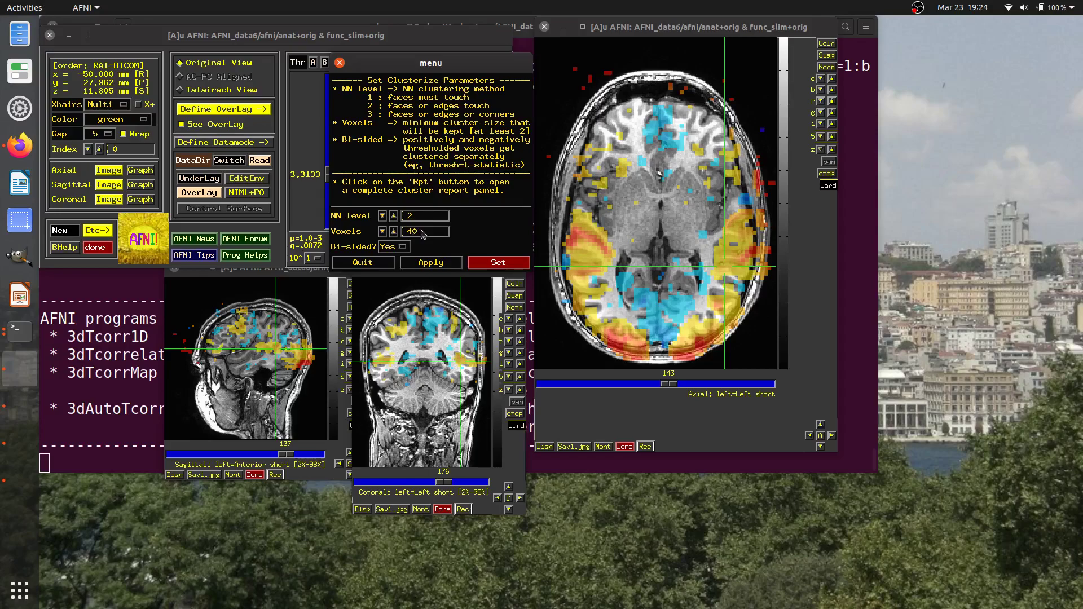
# Change the Clusterize minimum cluster size to 200 voxels.
pyautogui.doubleClick(427, 235)
pyautogui.write('200')
pyautogui.press('Return')
# Apply the 200-voxel, NN level 2, bi-sided clustering and review surviving clusters across axial slices.
pyautogui.click(498, 263)
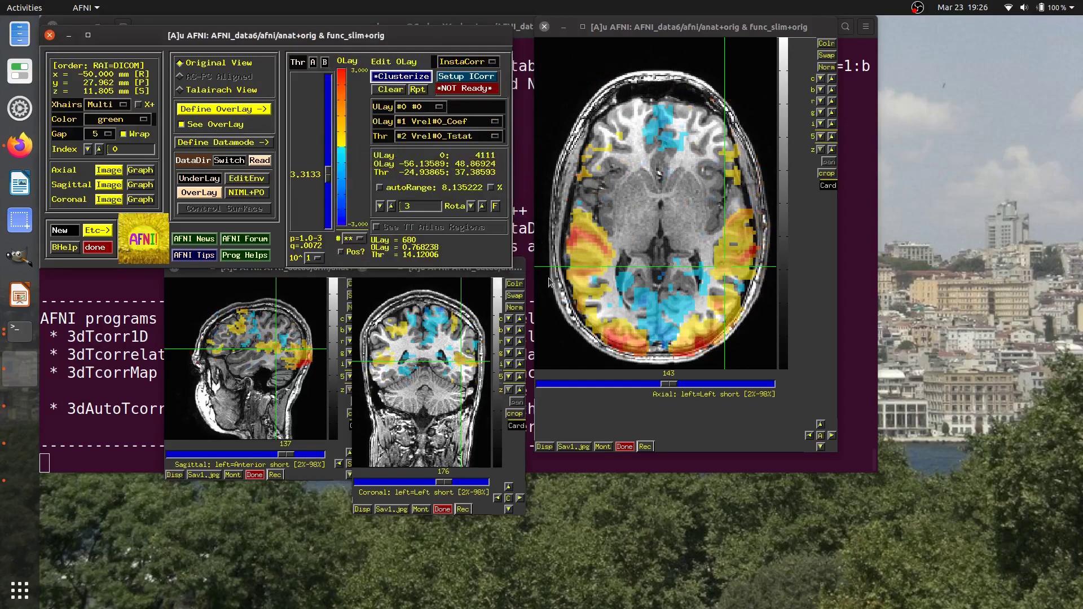
pyautogui.scroll(2, 647, 125)
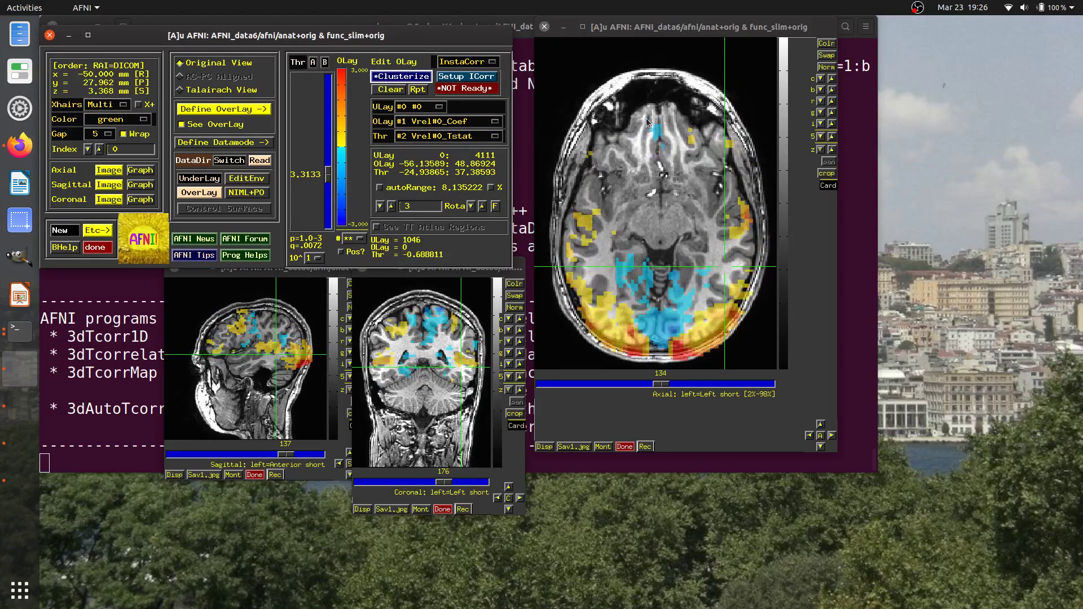
pyautogui.scroll(19, 639, 144)
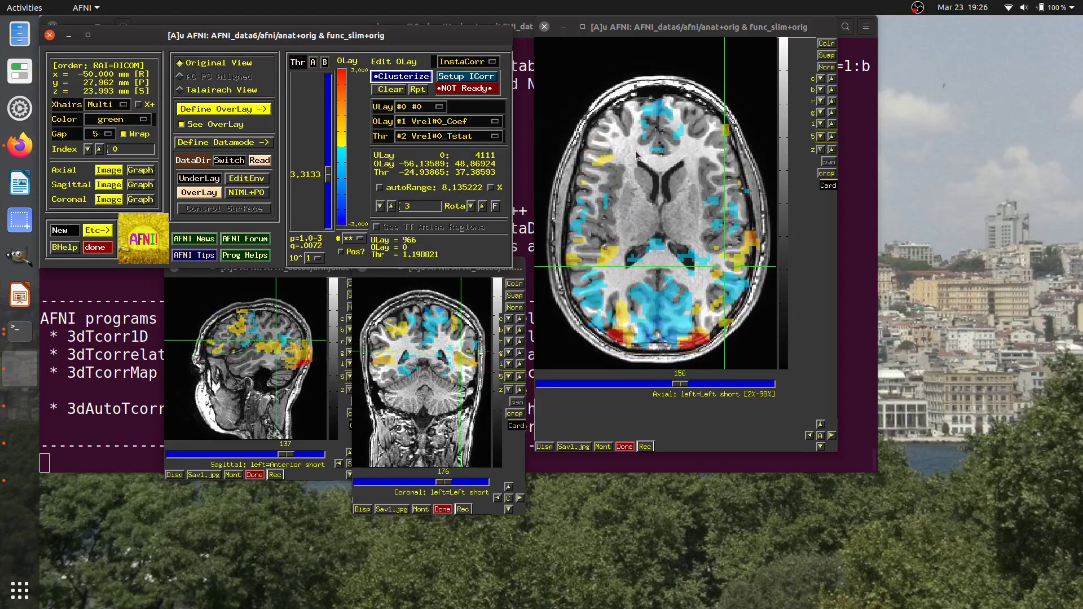
pyautogui.scroll(-20, 624, 164)
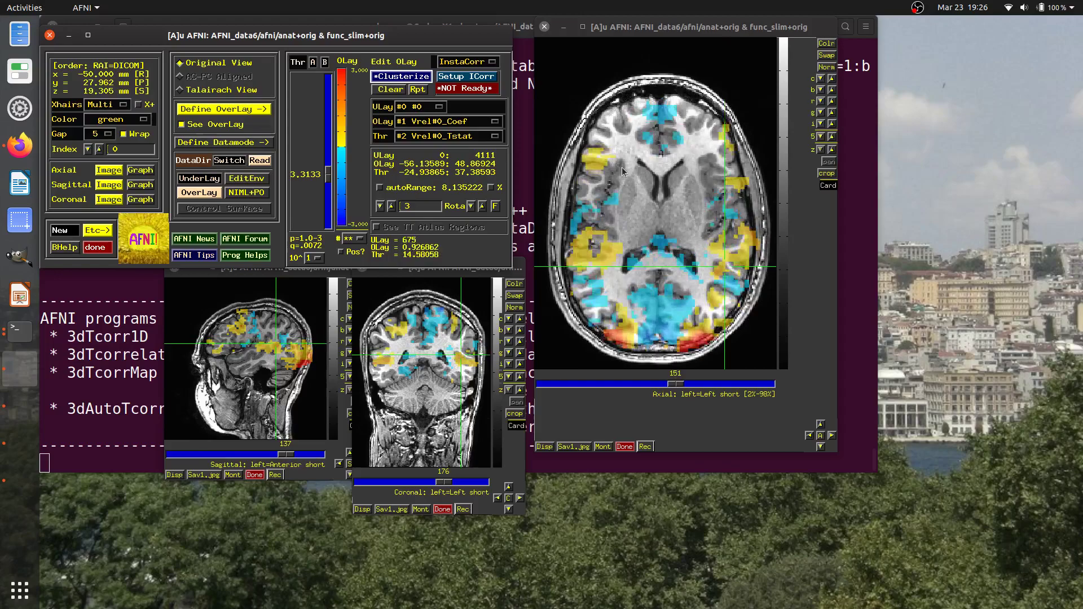
pyautogui.scroll(6, 622, 167)
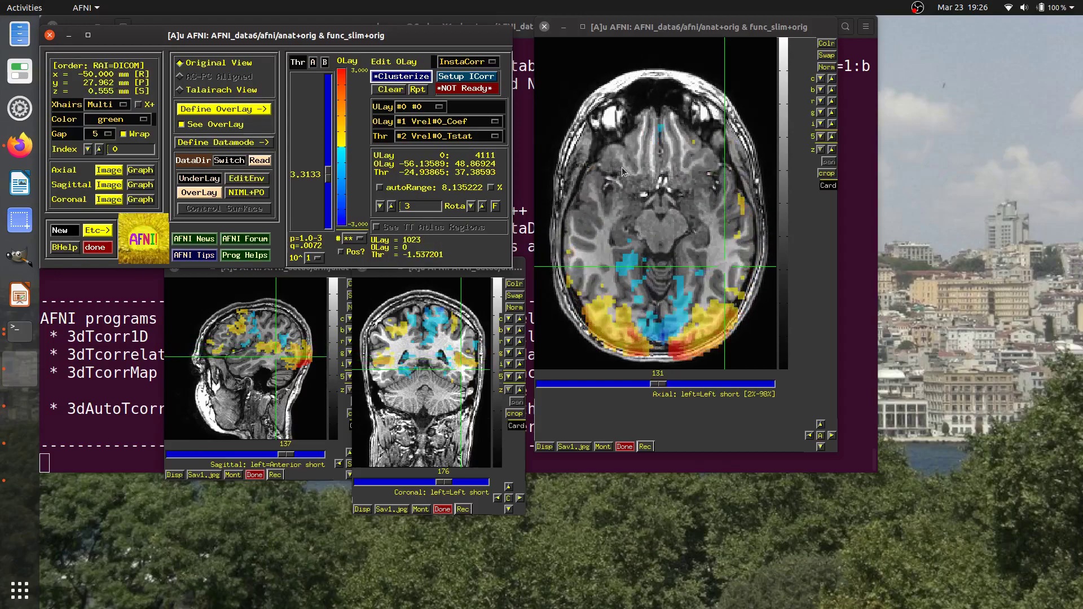
pyautogui.scroll(3, 622, 172)
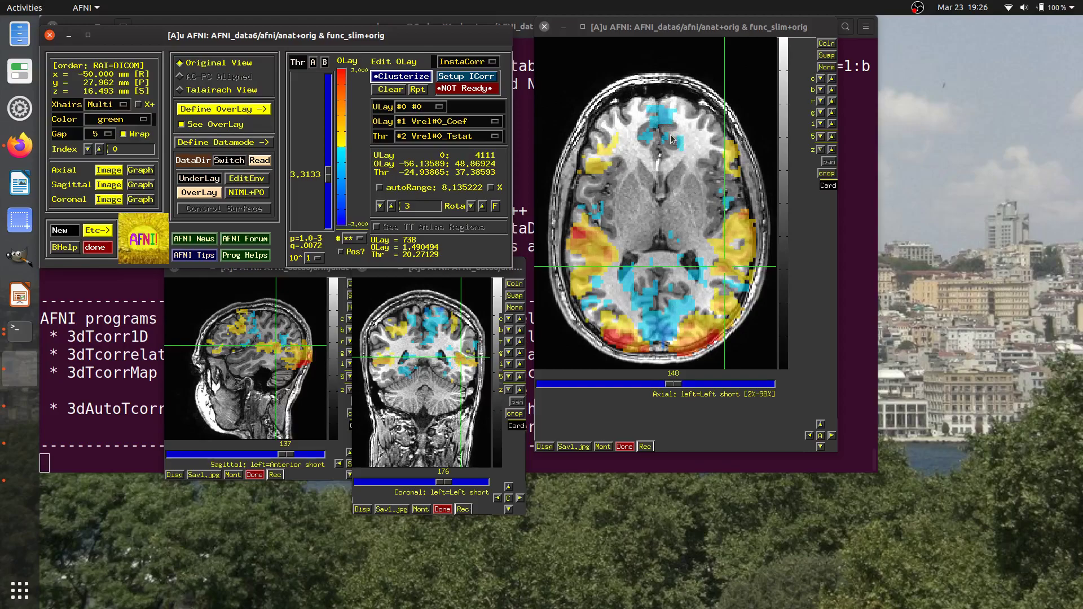
# Open the Cluster Results report, enlarge it to list all eight clusters, and move it aside.
pyautogui.click(417, 91)
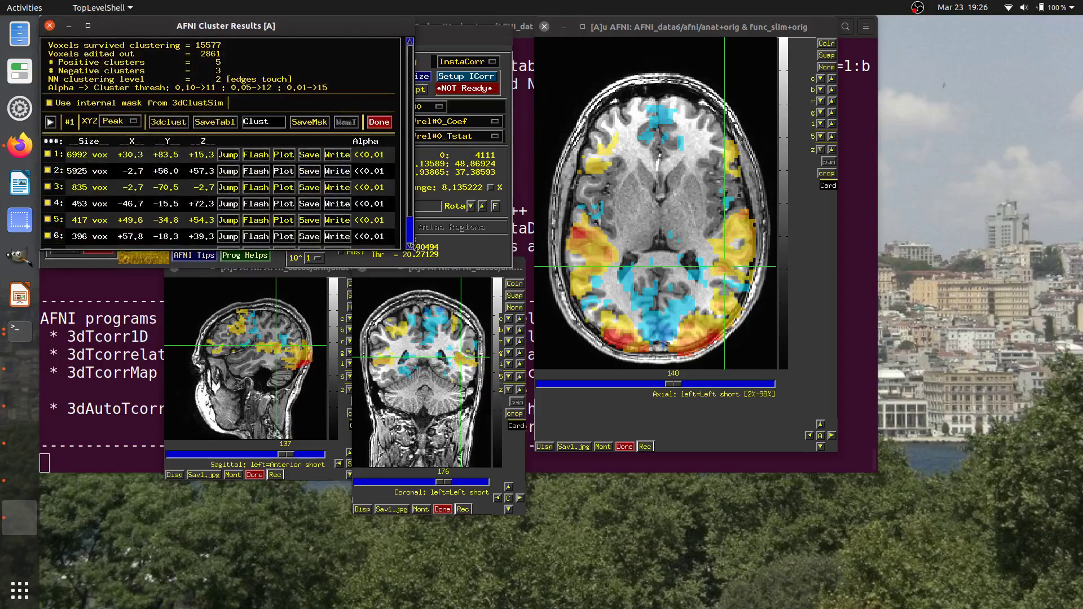
pyautogui.moveTo(412, 249); pyautogui.dragTo(418, 310)
pyautogui.moveTo(354, 27); pyautogui.dragTo(411, 36)
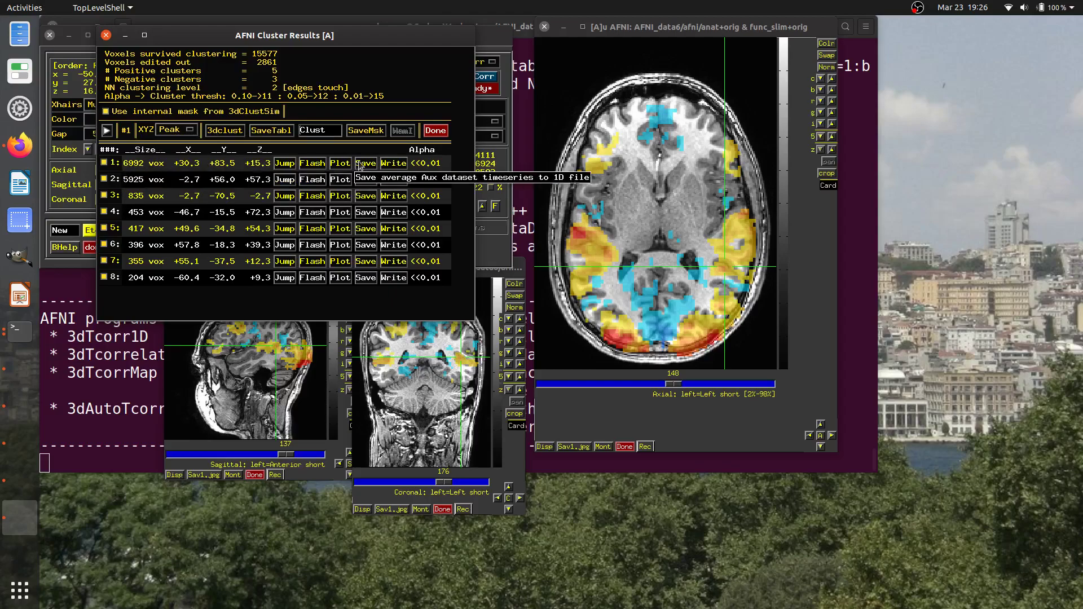
# Jump the views to cluster 1's peak and flash its voxels in the viewers.
pyautogui.click(285, 164)
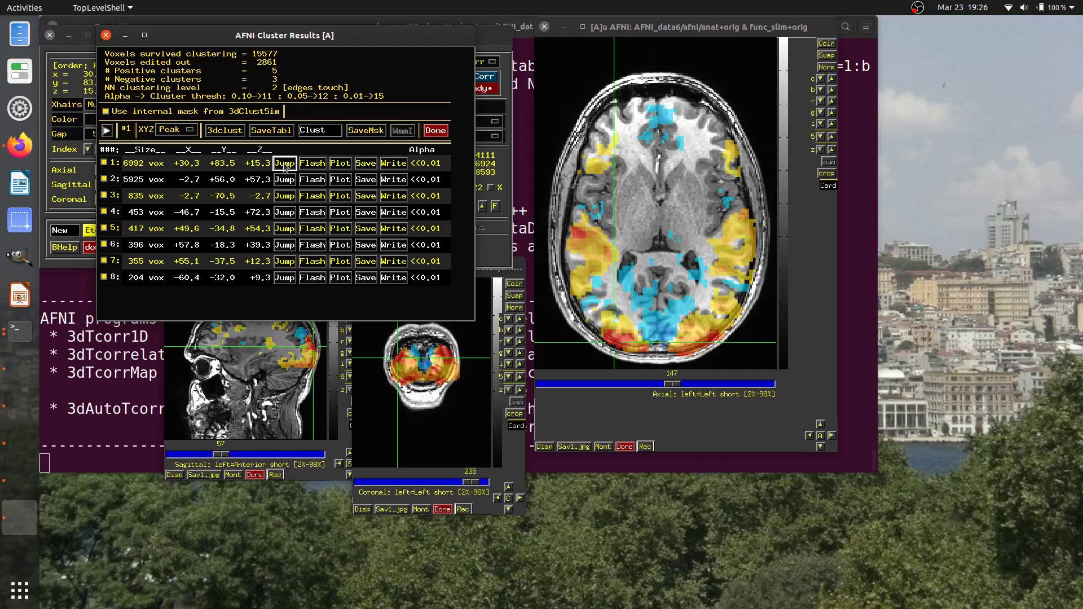
pyautogui.click(315, 164)
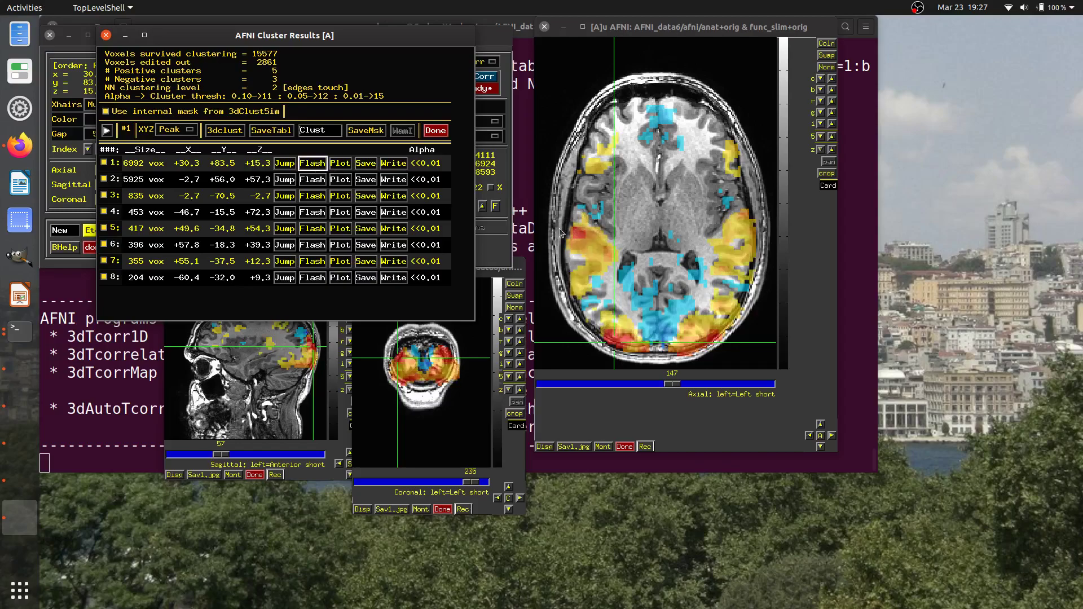
pyautogui.scroll(-6, 561, 234)
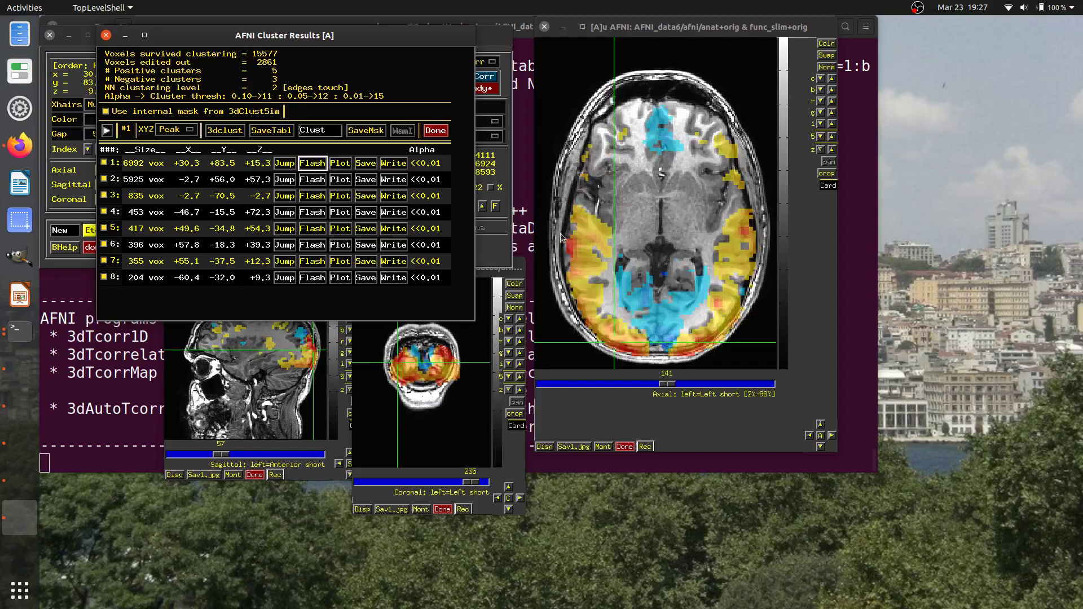
pyautogui.scroll(-1, 622, 245)
pyautogui.click(311, 166)
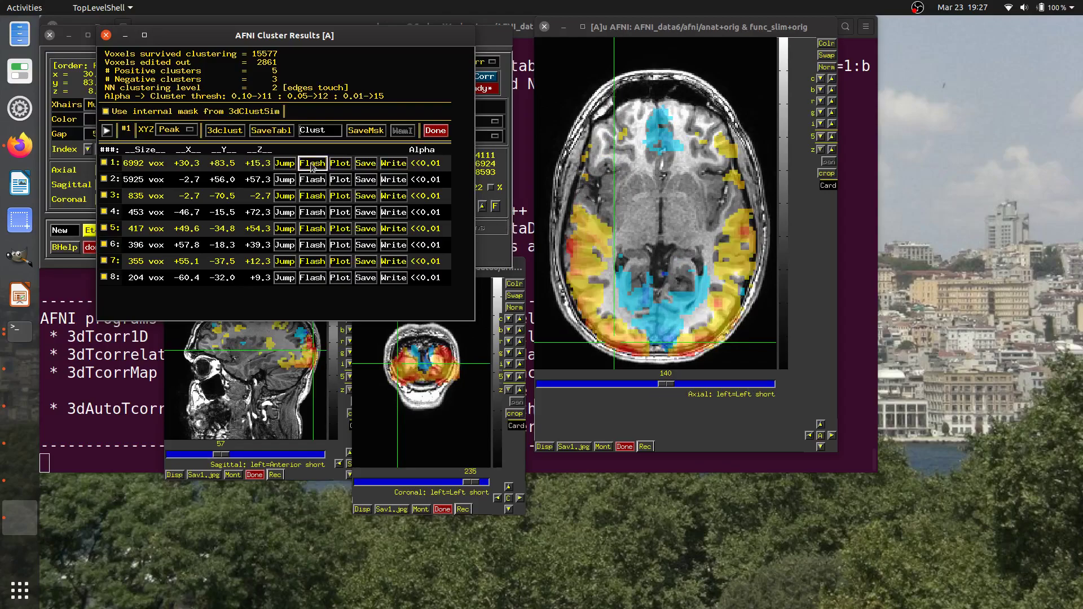
pyautogui.click(312, 164)
pyautogui.click(284, 163)
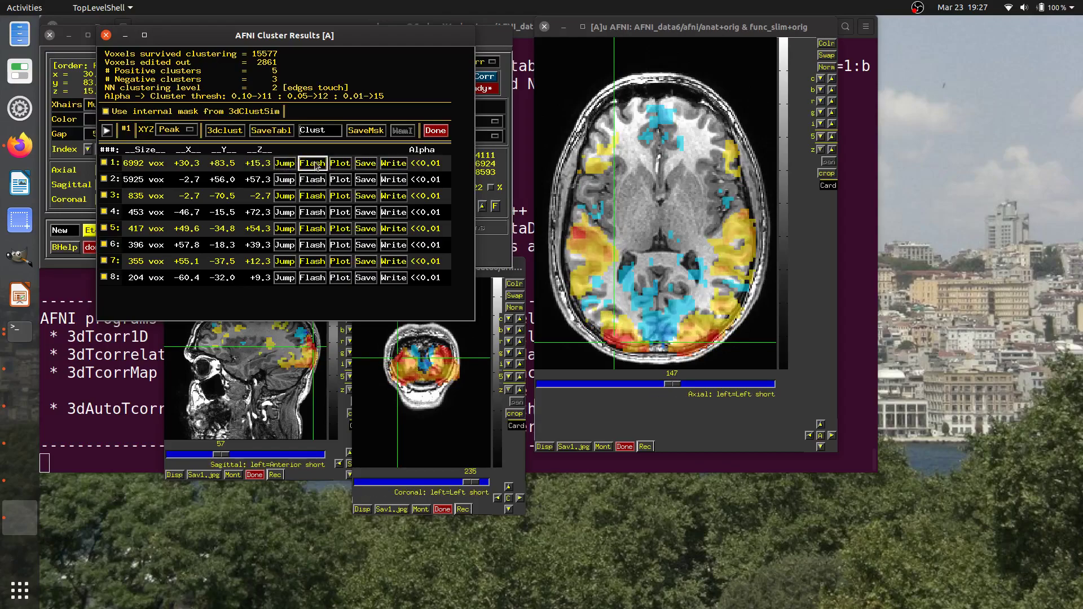
# Jump to and flash clusters 2 and 3, then return to and flash cluster 1.
pyautogui.click(285, 180)
pyautogui.click(310, 180)
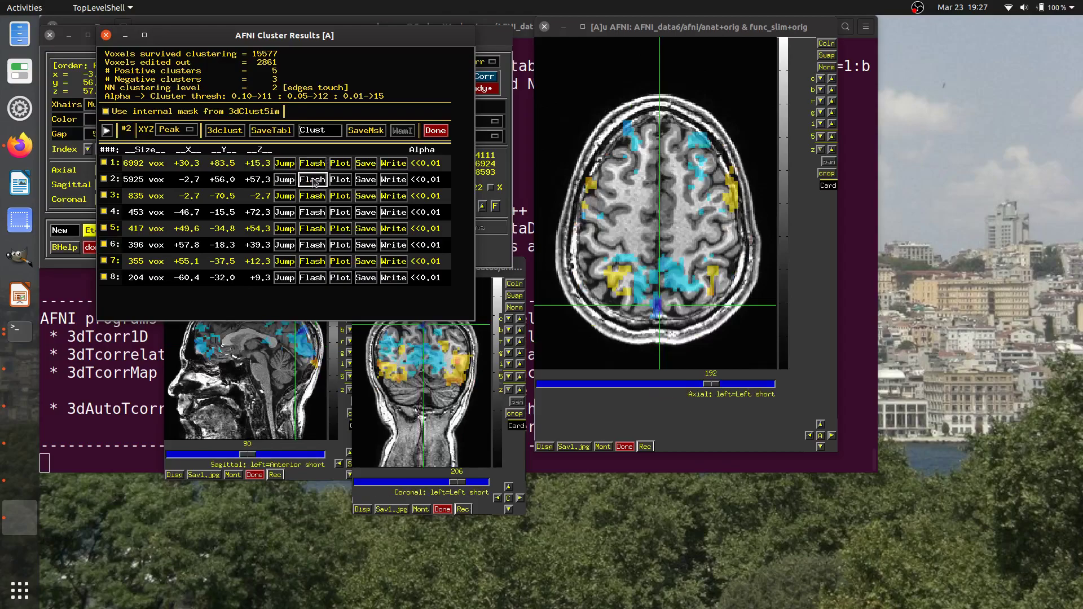
pyautogui.click(312, 195)
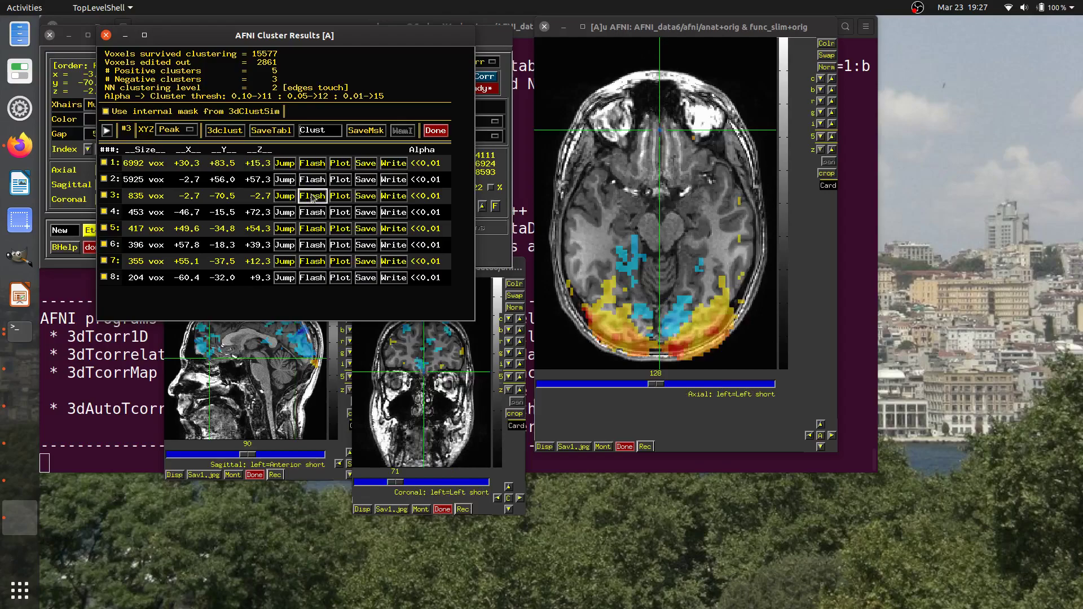
pyautogui.click(284, 163)
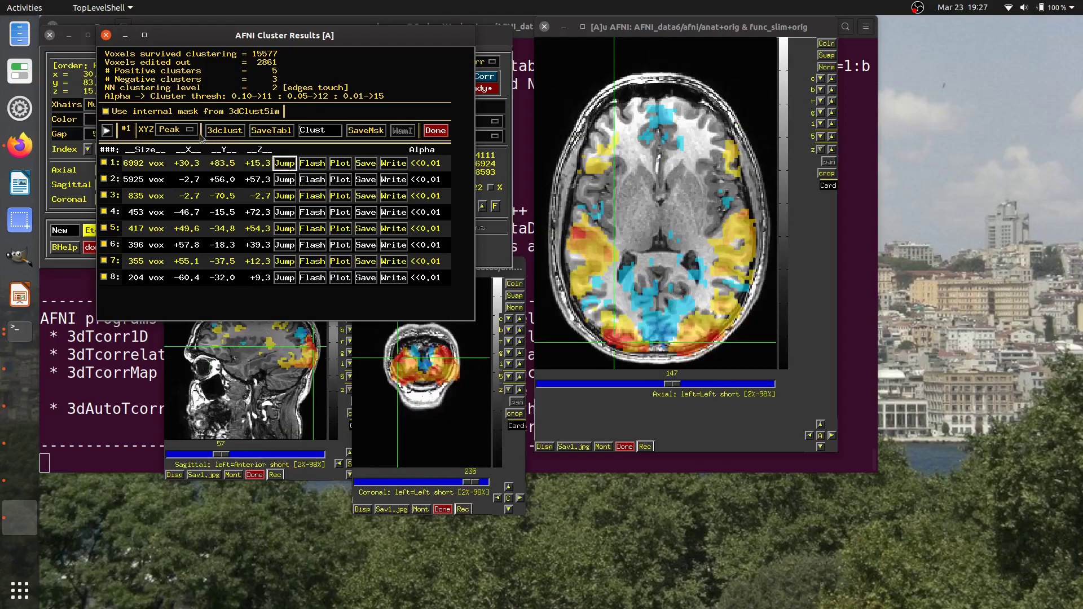
pyautogui.click(310, 165)
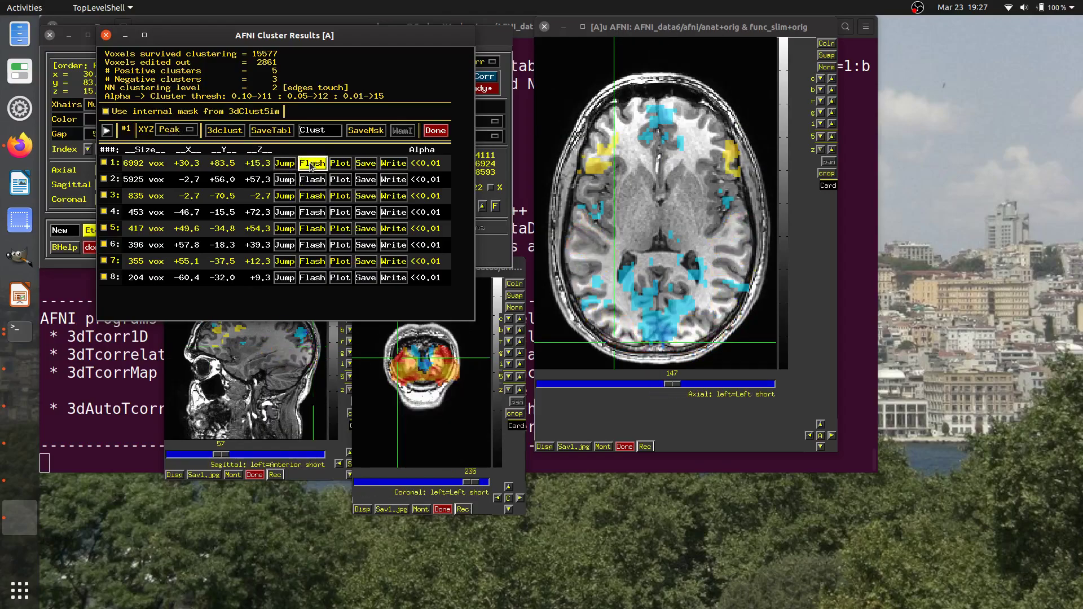
pyautogui.click(178, 130)
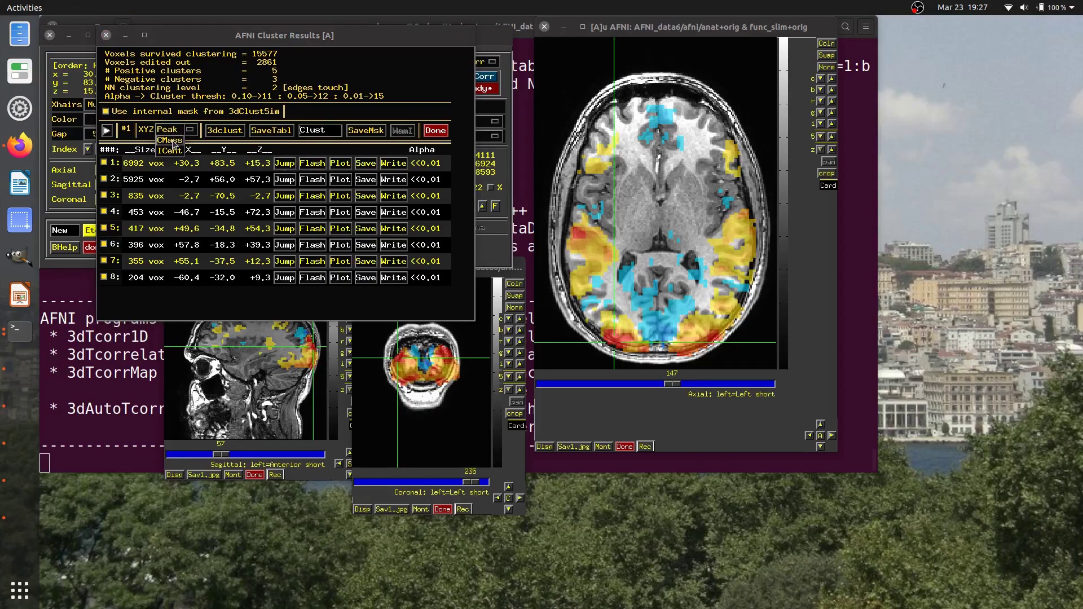
# Switch cluster coordinates from Peak to CMass, then jump to and flash cluster 1 there.
pyautogui.click(170, 140)
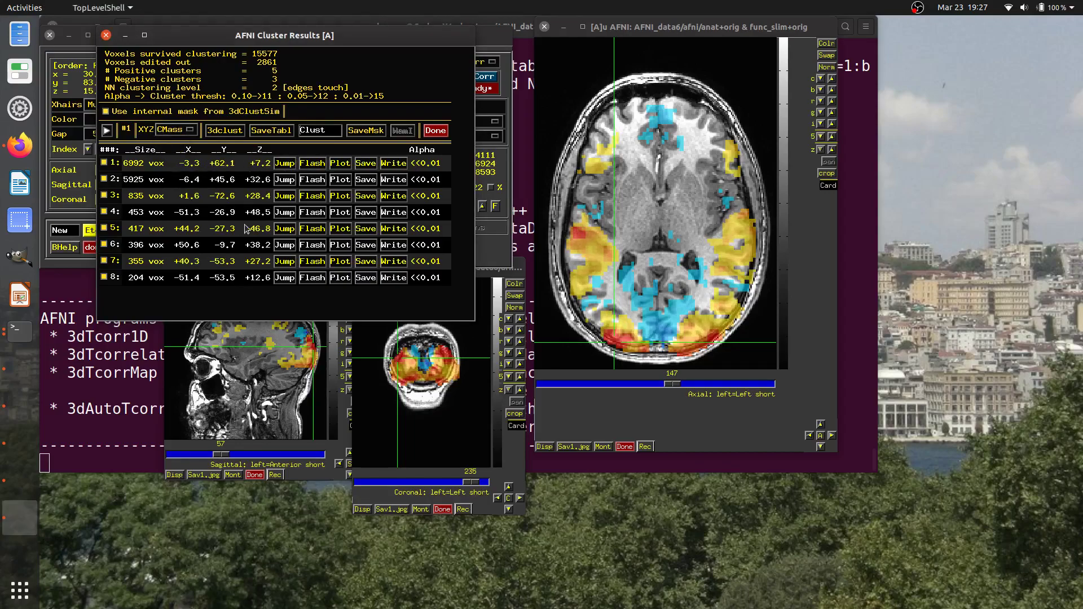
pyautogui.click(285, 164)
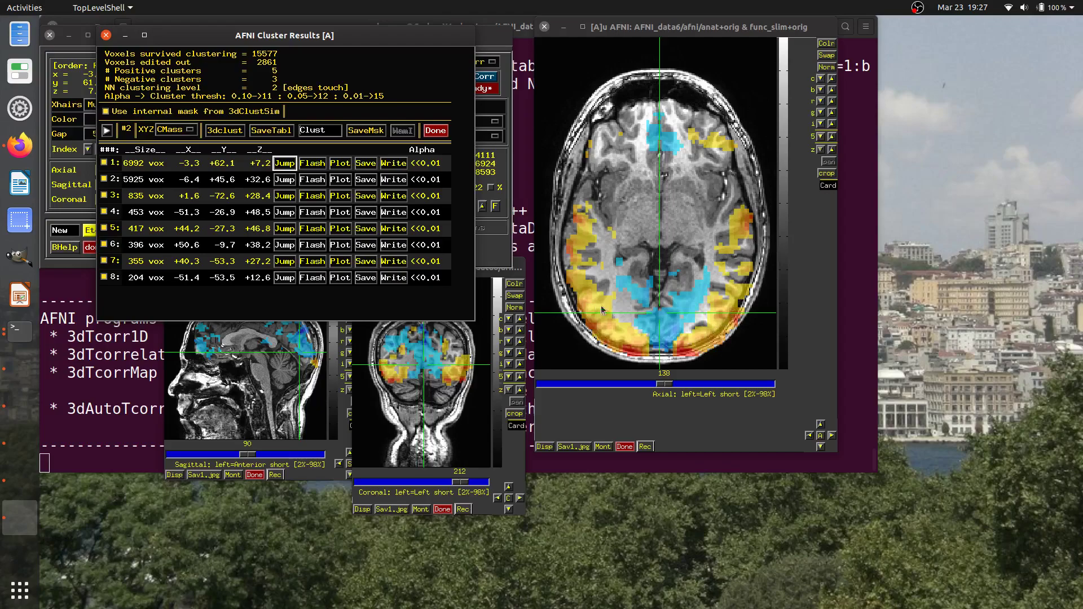
pyautogui.click(315, 168)
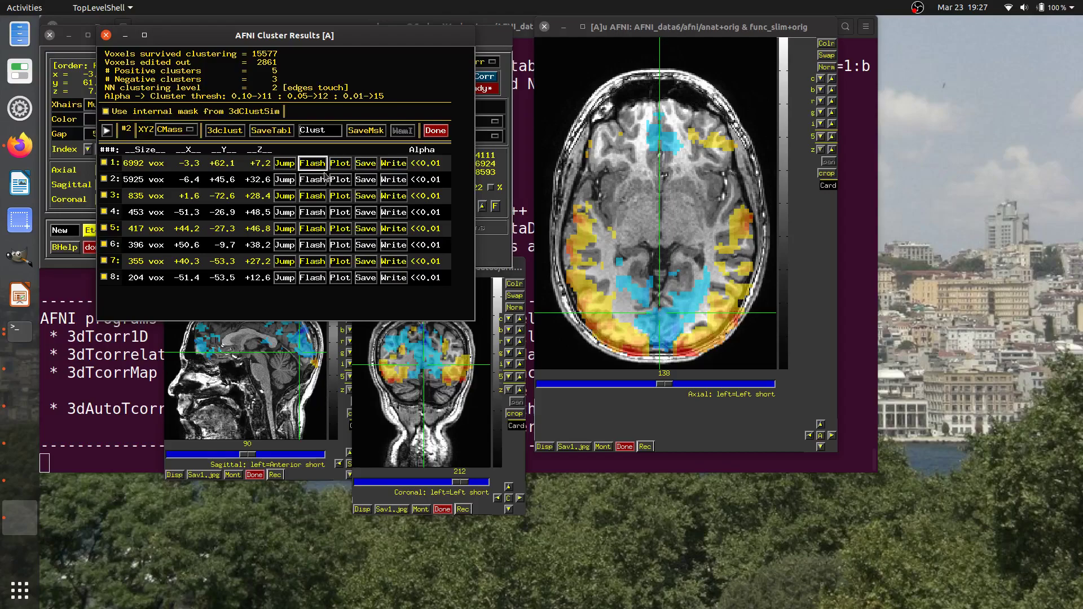
pyautogui.click(181, 131)
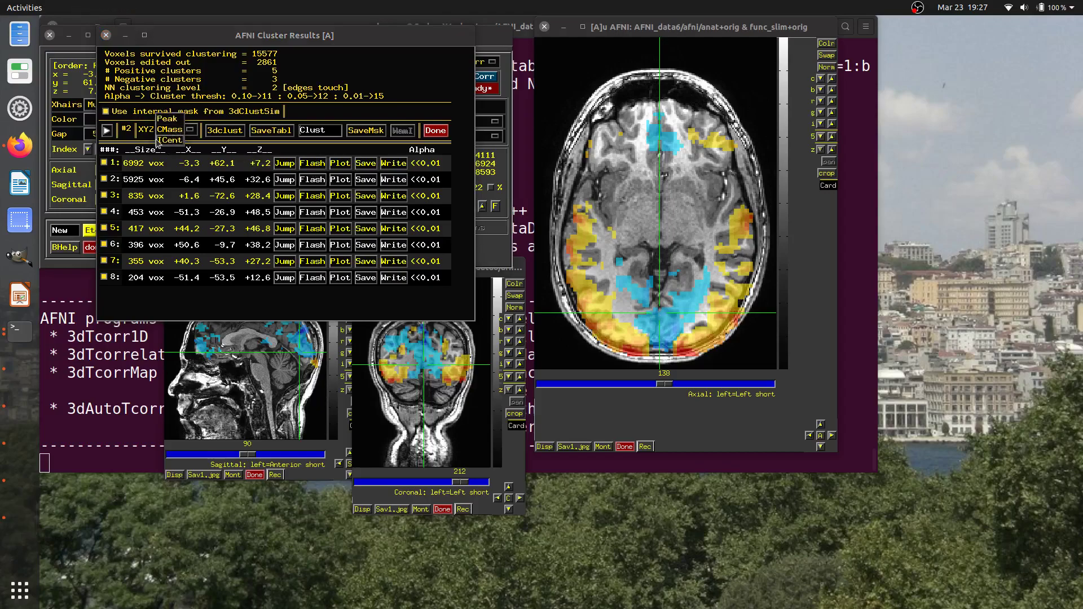
pyautogui.click(168, 140)
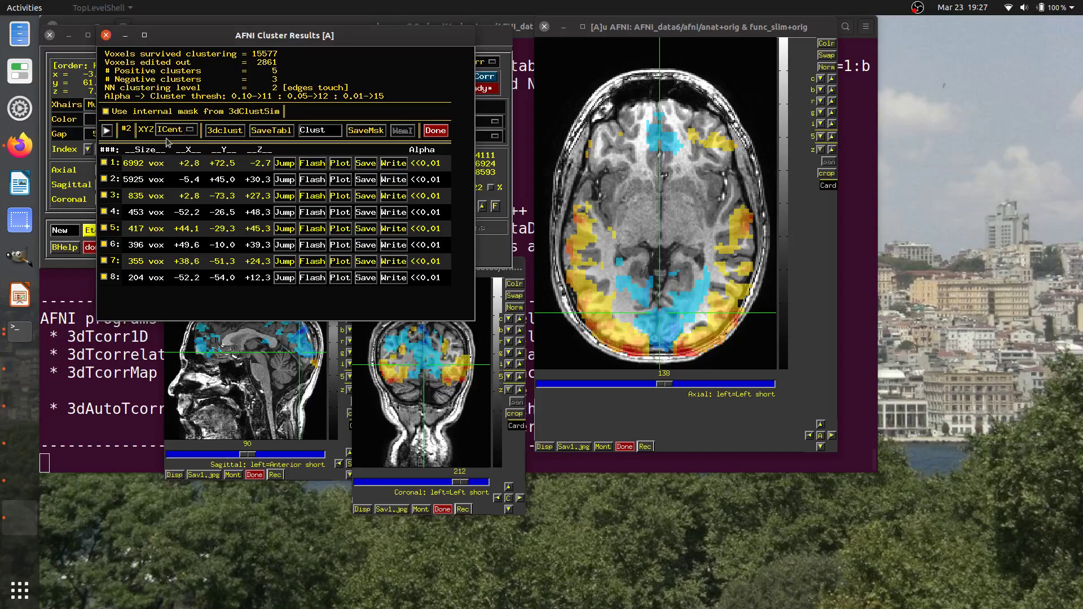
pyautogui.click(285, 163)
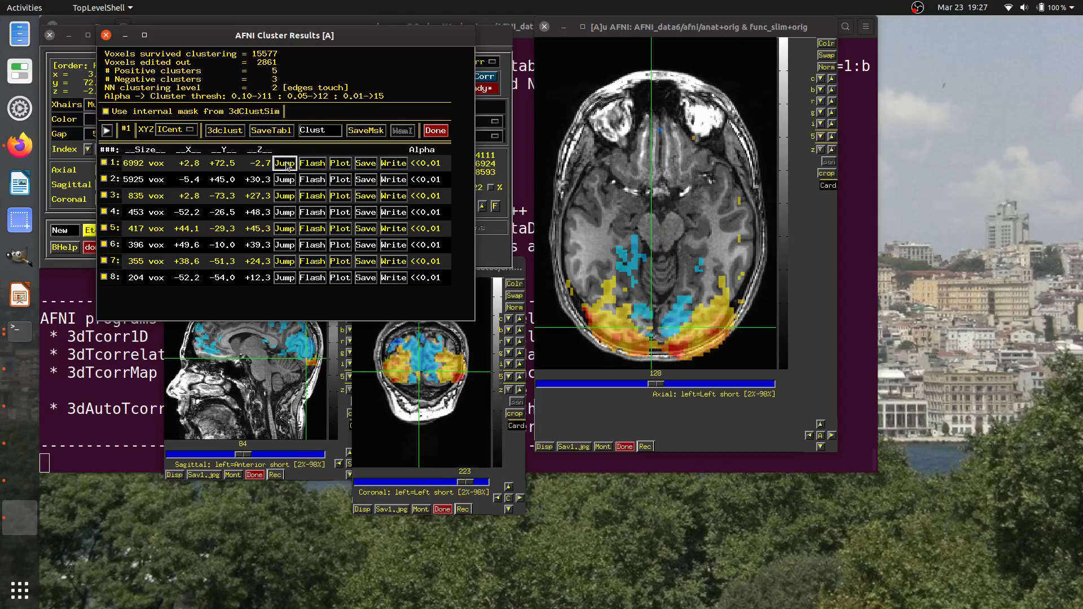
pyautogui.click(313, 164)
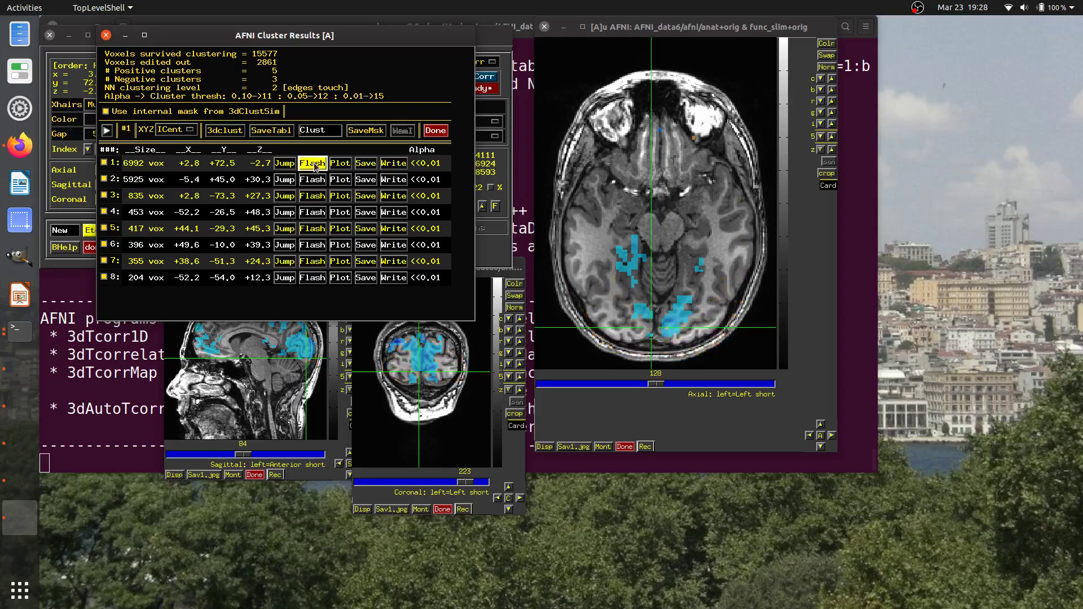
pyautogui.click(174, 132)
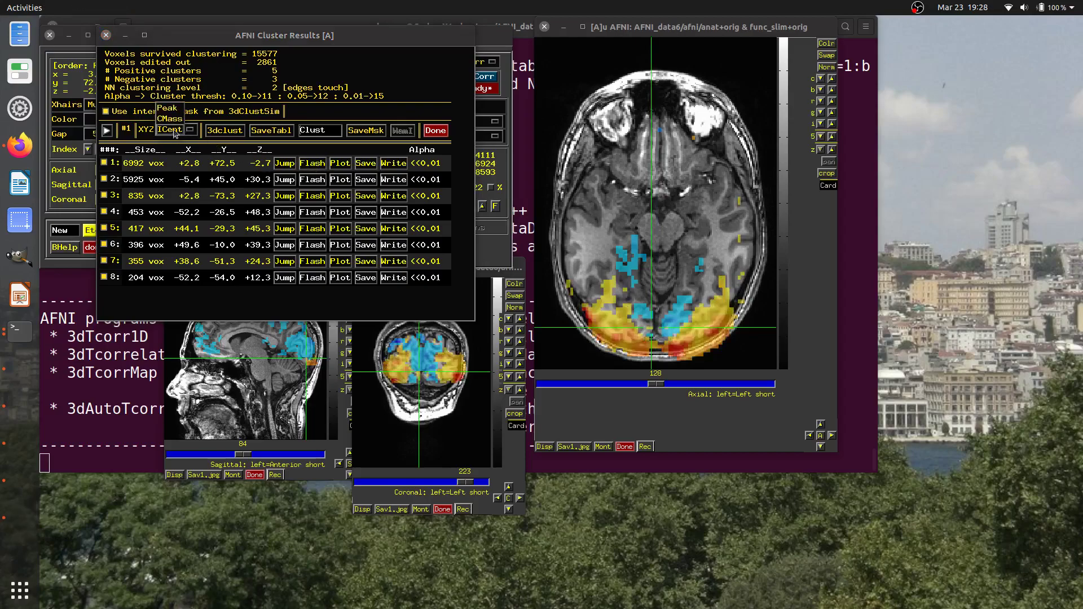
pyautogui.click(167, 107)
pyautogui.click(285, 163)
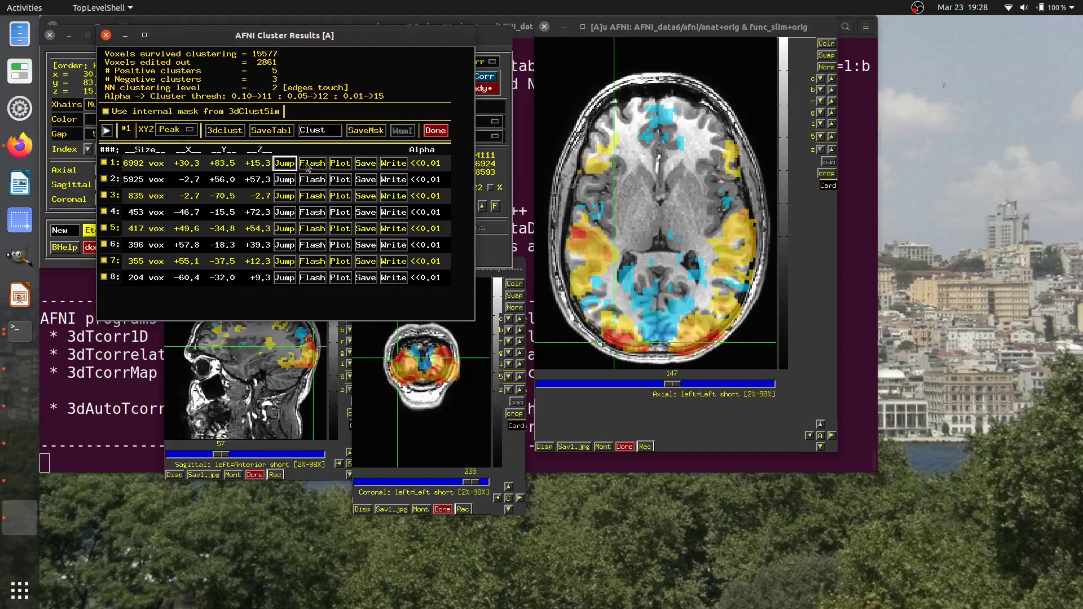
pyautogui.click(311, 164)
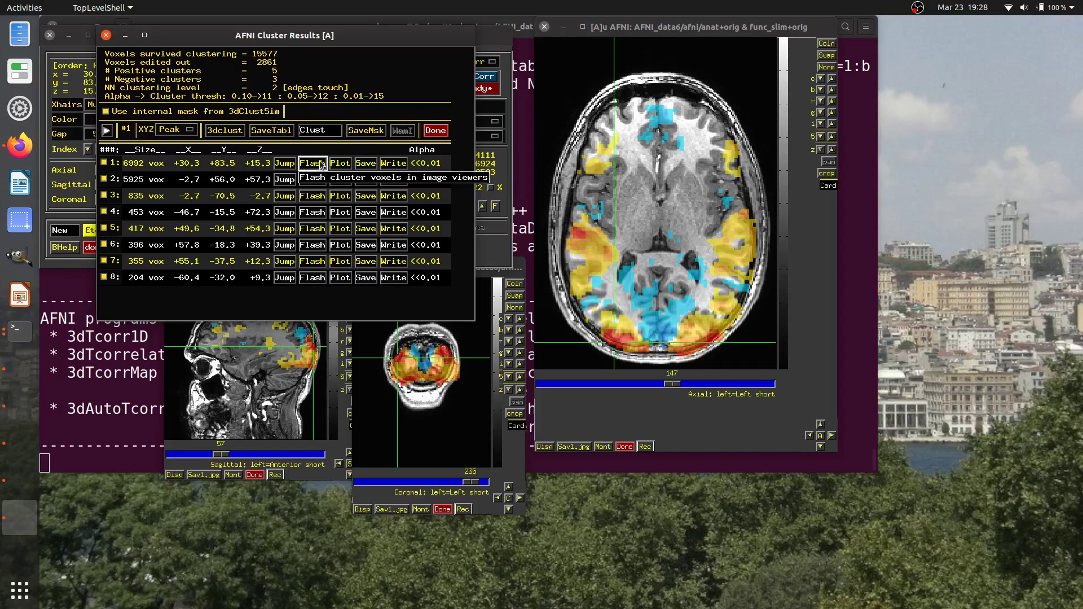
pyautogui.click(312, 163)
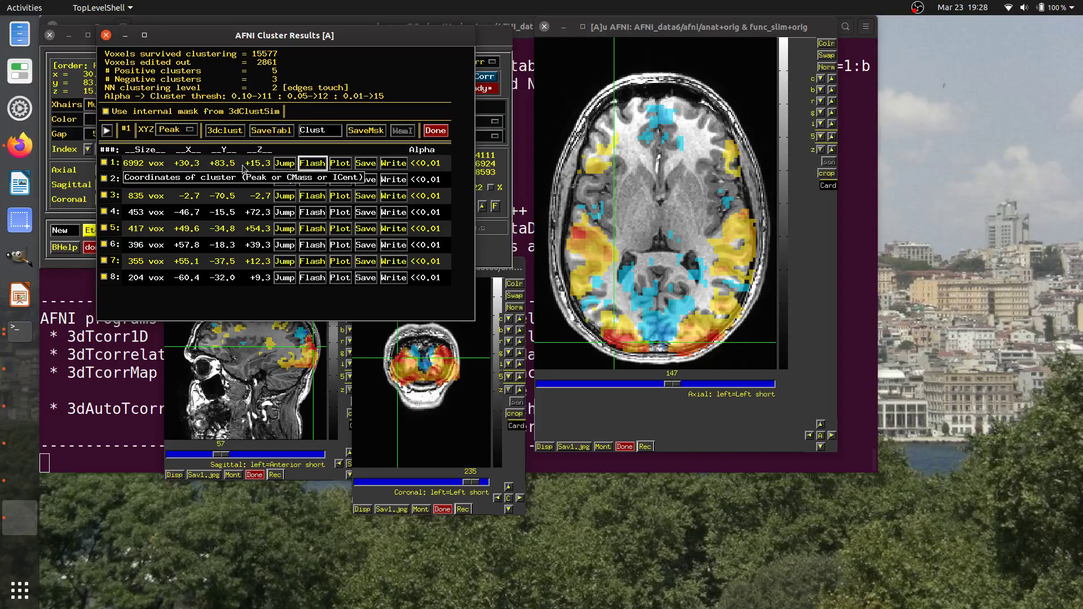
pyautogui.click(311, 164)
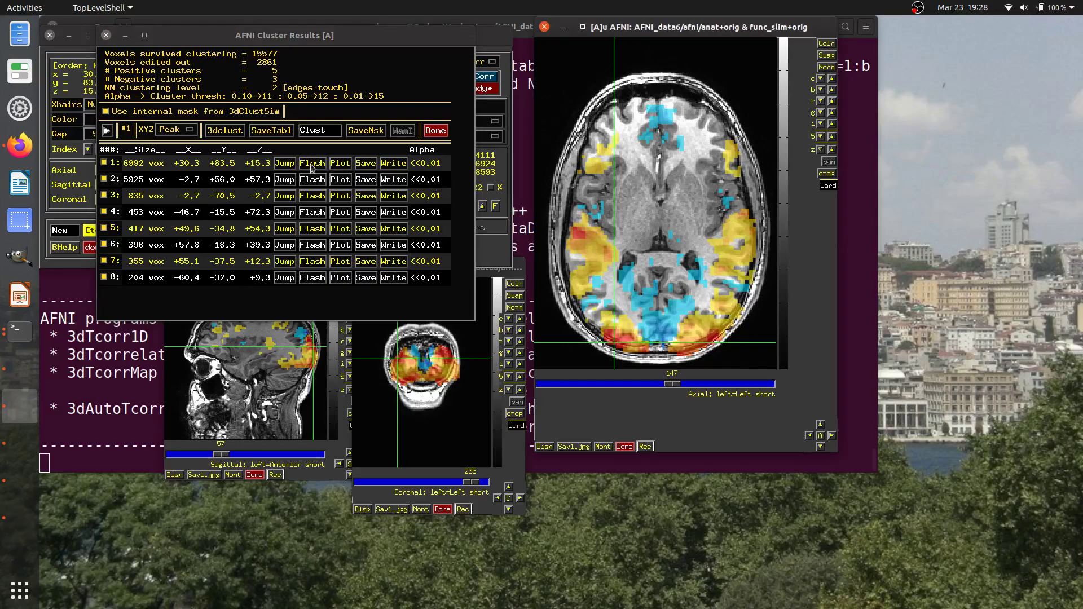
pyautogui.click(284, 164)
pyautogui.click(314, 164)
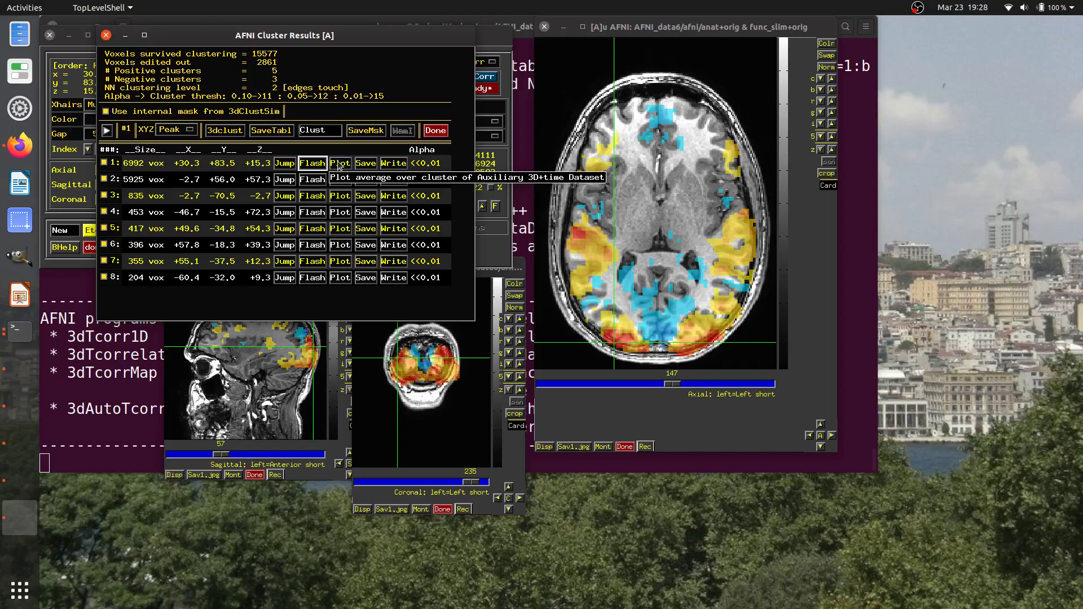
pyautogui.click(340, 164)
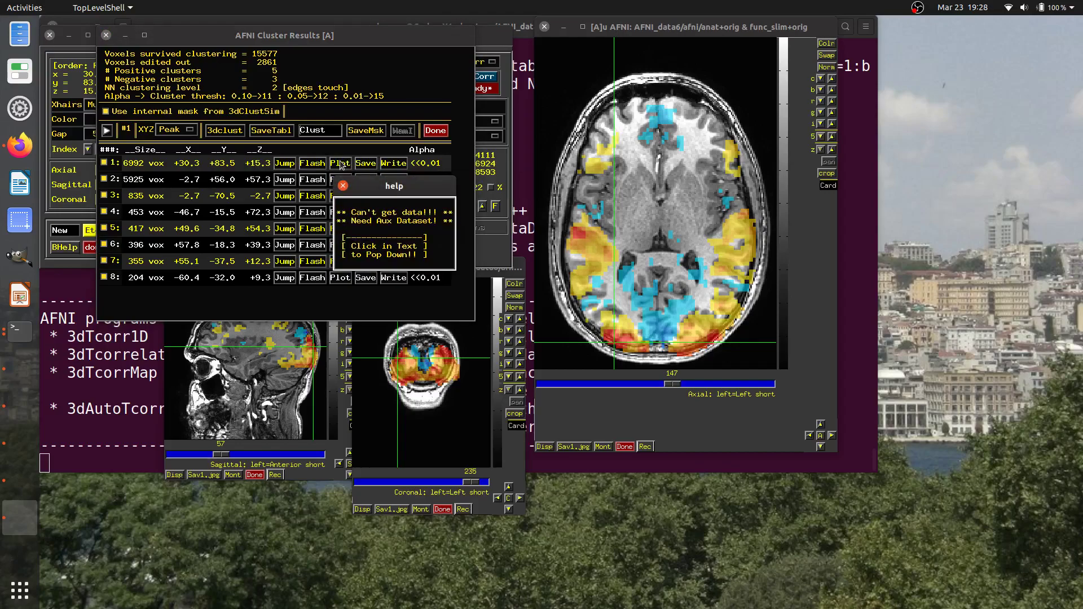
pyautogui.click(393, 232)
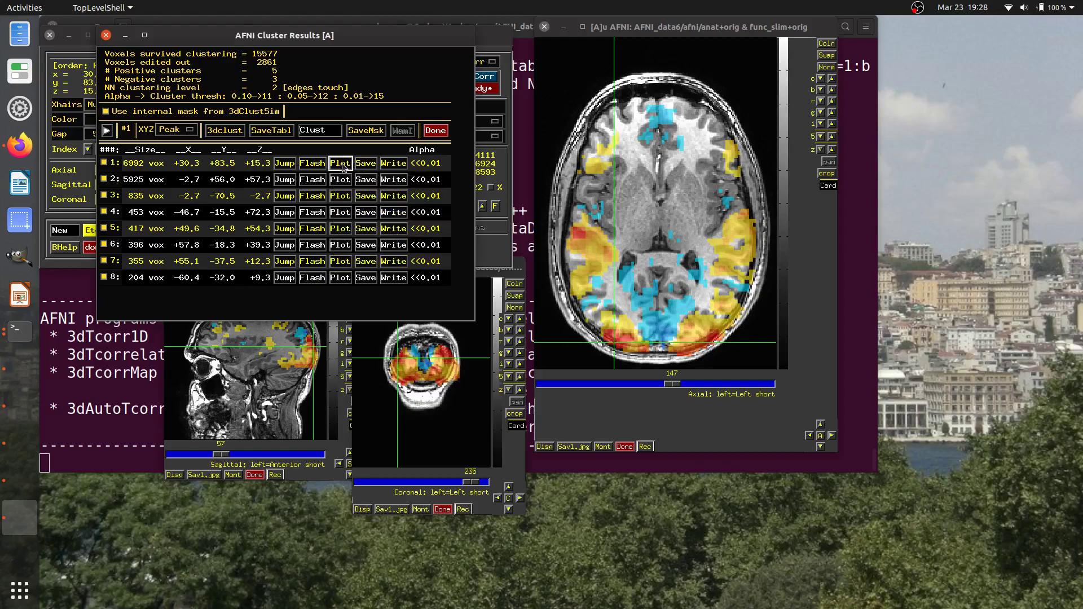
pyautogui.click(283, 165)
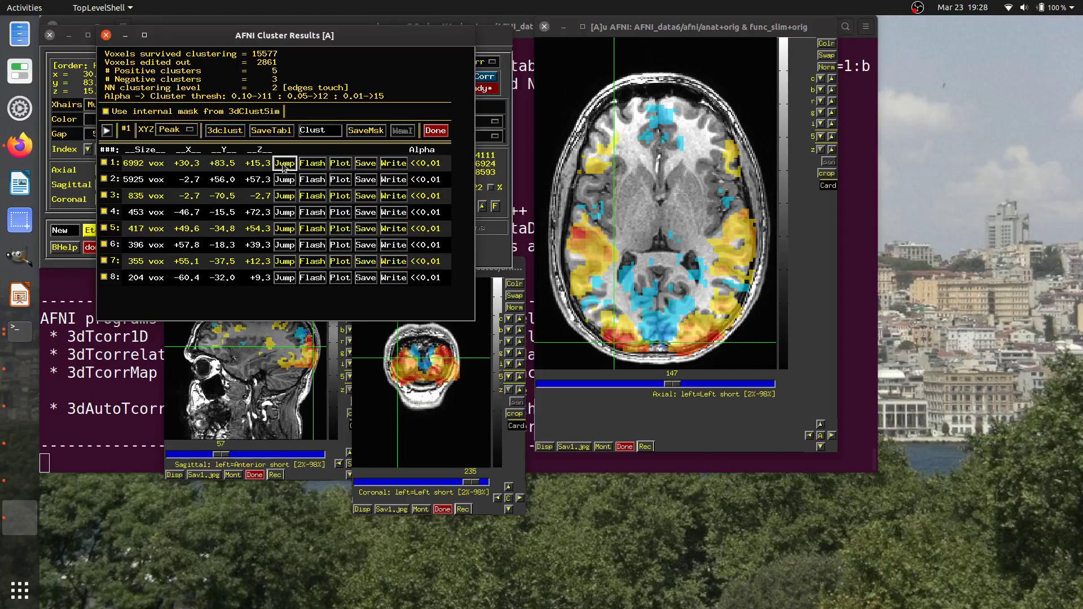
pyautogui.click(314, 165)
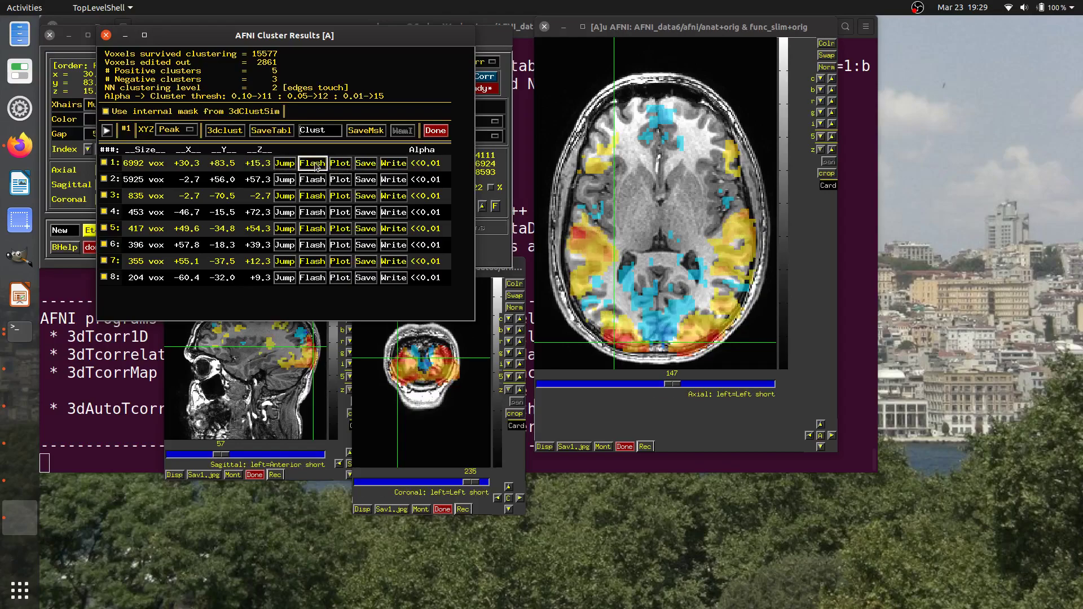
pyautogui.click(316, 166)
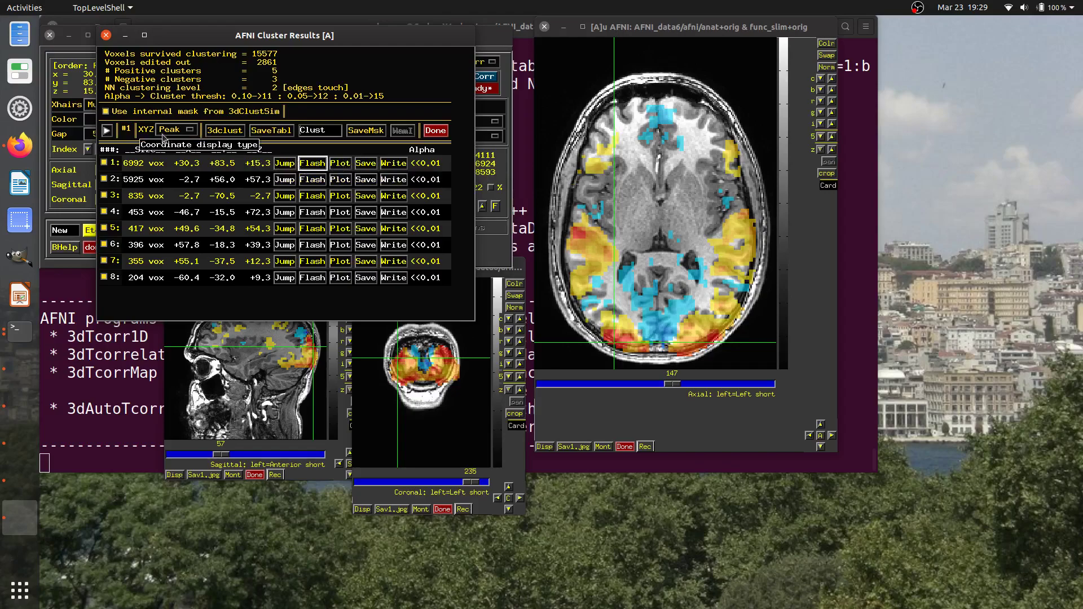
# Choose rall_vr+orig as the Aux dataset on row 1 of the cluster report.
pyautogui.click(108, 132)
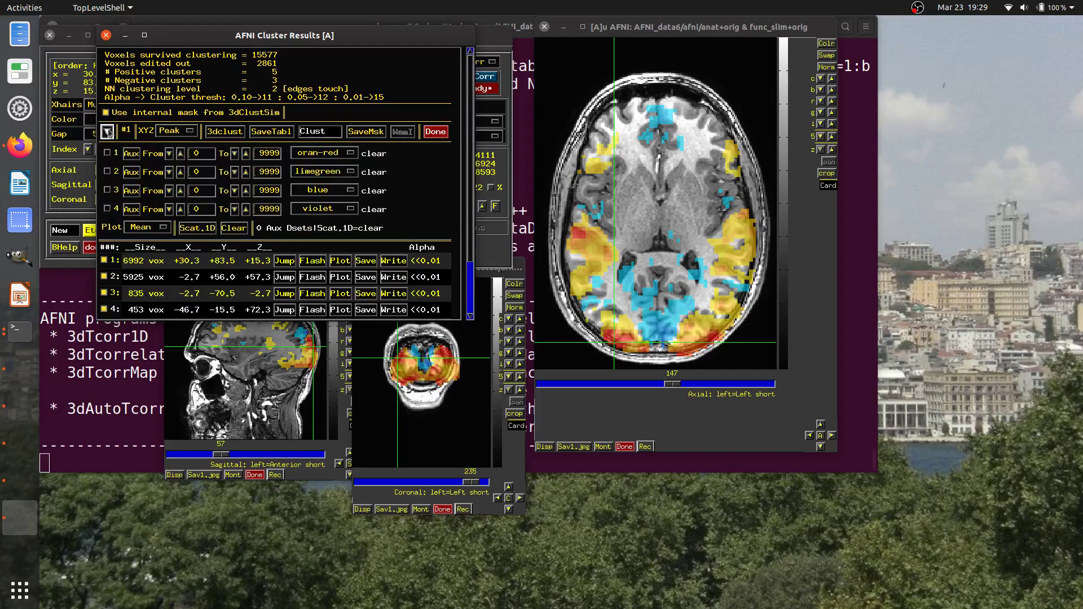
pyautogui.click(107, 131)
pyautogui.click(107, 131)
pyautogui.click(107, 131)
pyautogui.click(107, 132)
pyautogui.click(130, 154)
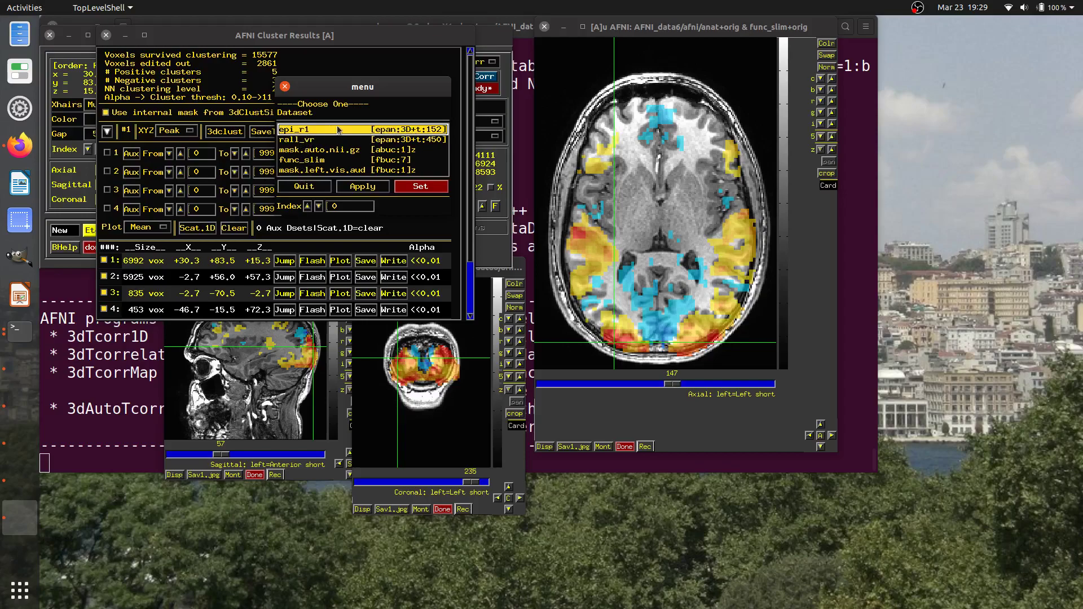
pyautogui.click(308, 141)
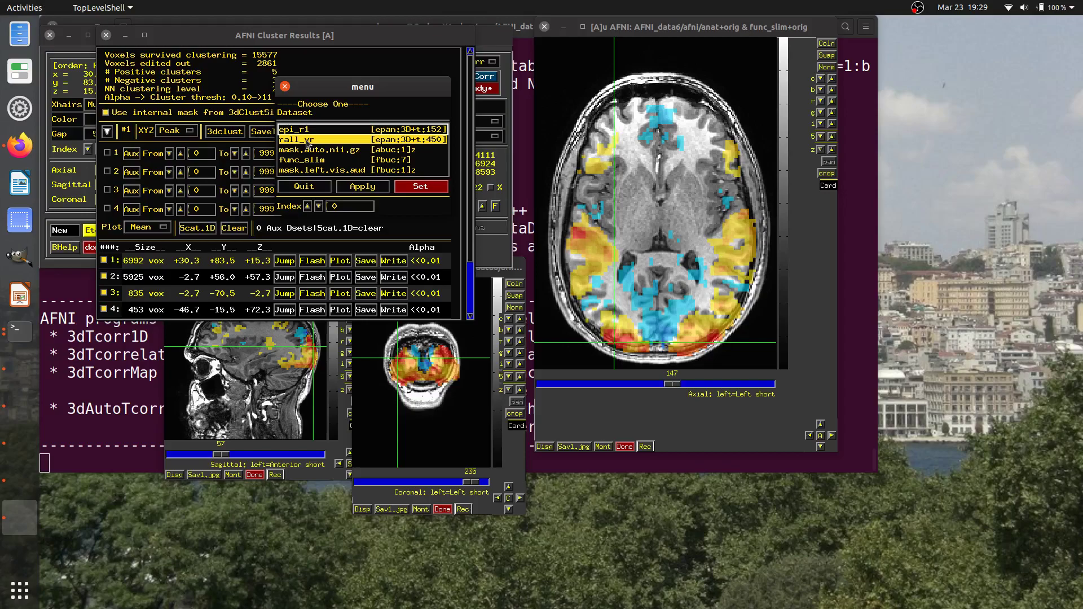
pyautogui.click(308, 141)
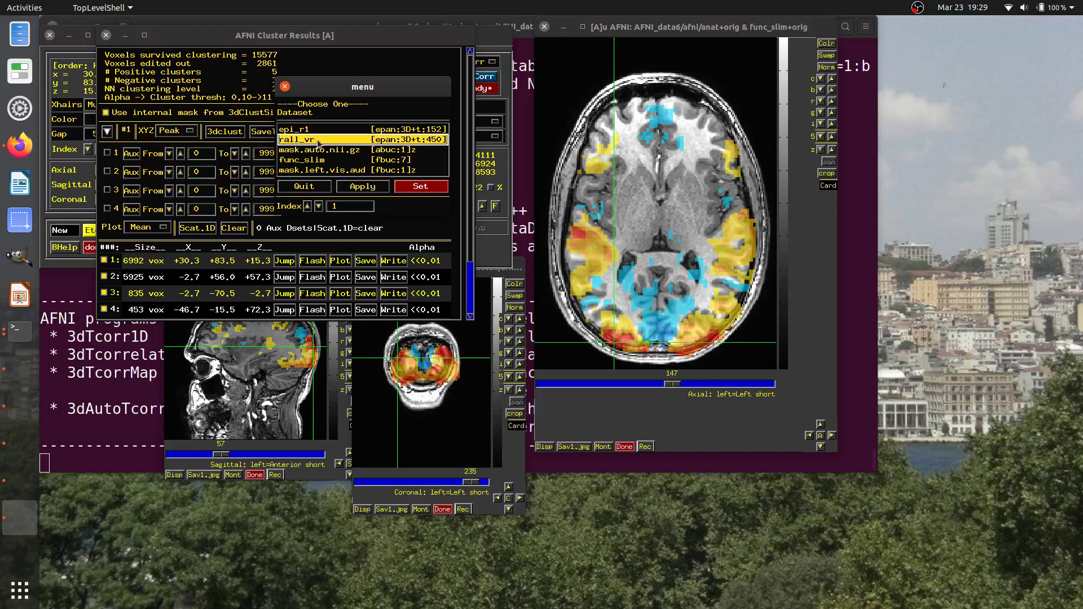
pyautogui.click(424, 187)
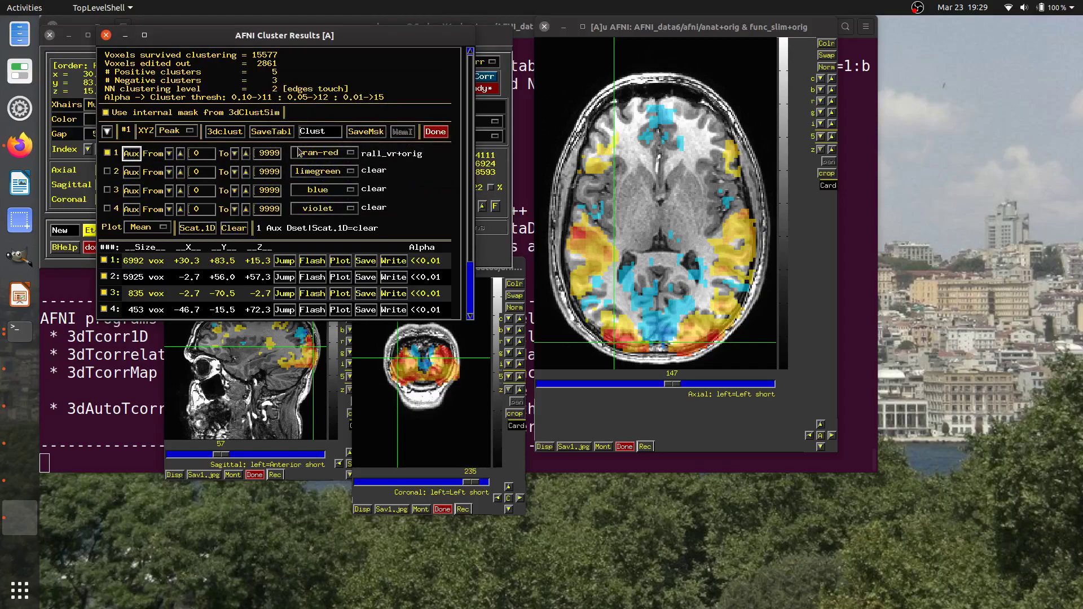
# Plot cluster 1's mean rall_vr time series in a widened window beside a smaller axial view.
pyautogui.click(108, 132)
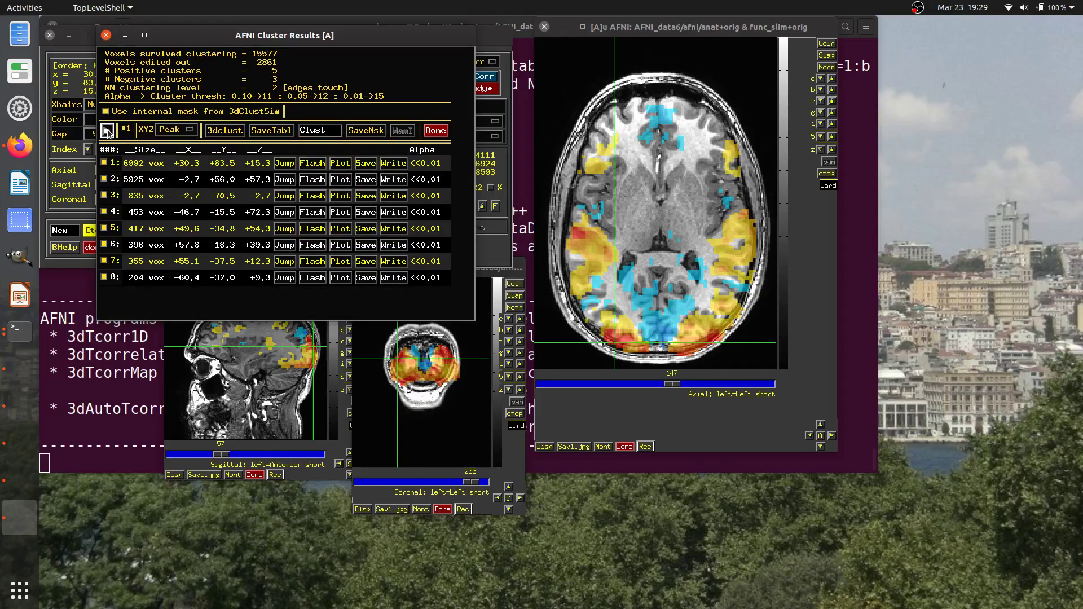
pyautogui.click(341, 164)
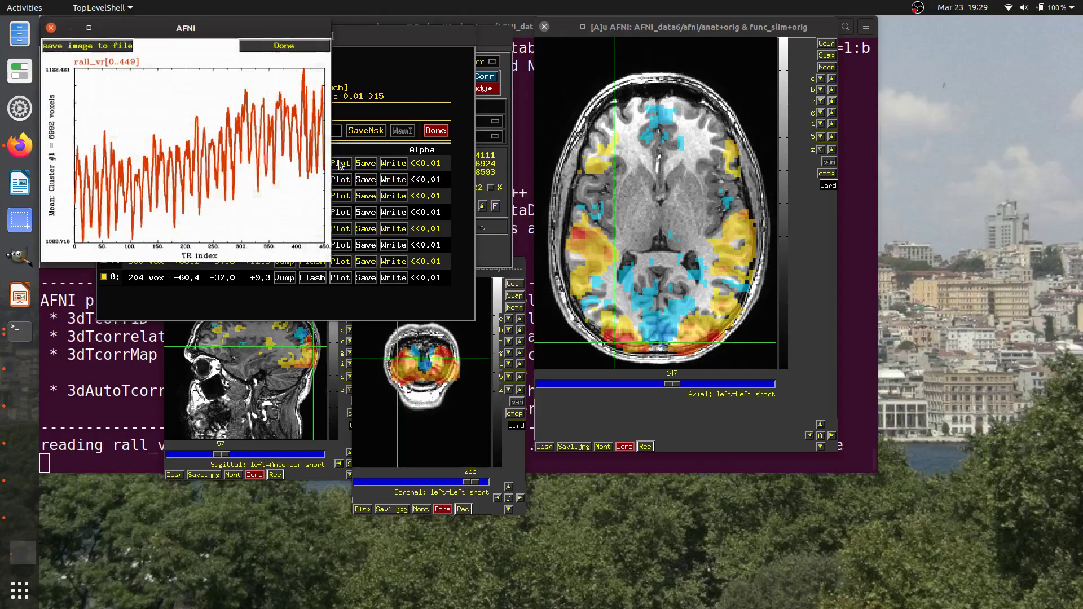
pyautogui.moveTo(331, 259); pyautogui.dragTo(774, 261)
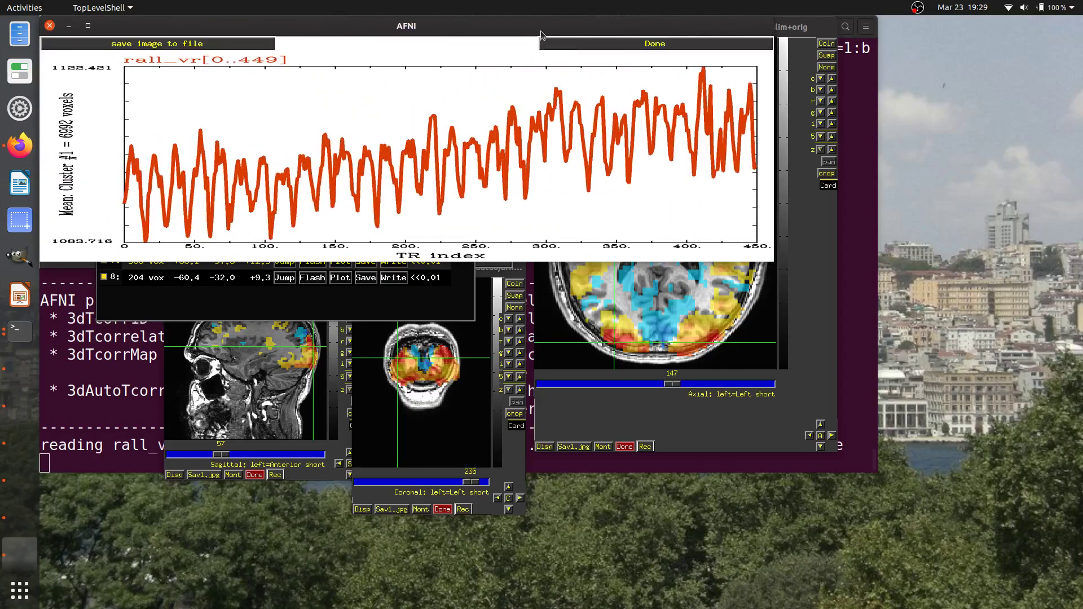
pyautogui.moveTo(540, 31); pyautogui.dragTo(786, 255)
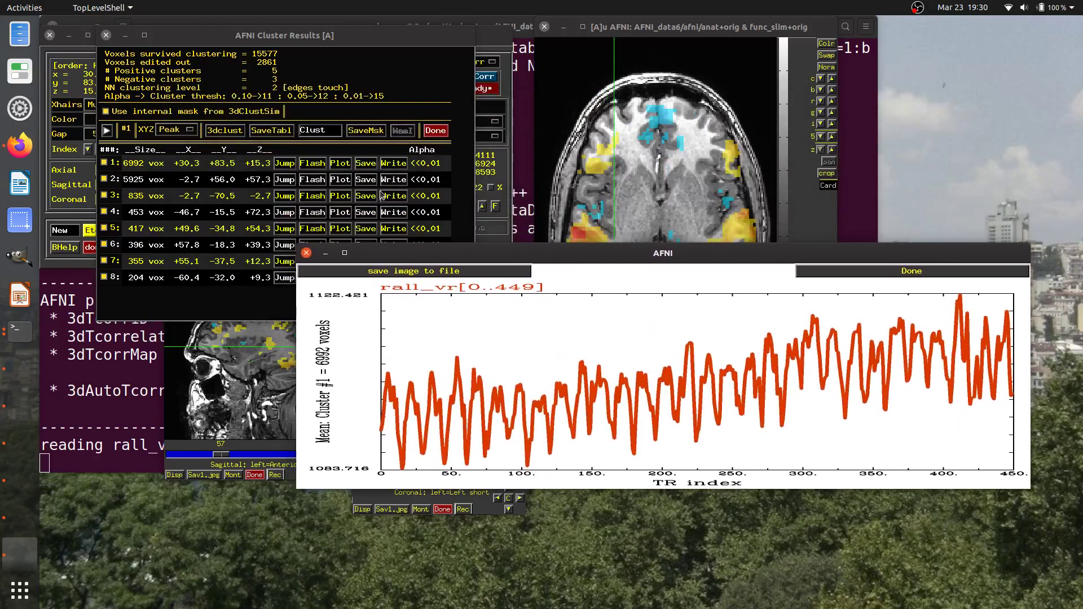
pyautogui.click(638, 27)
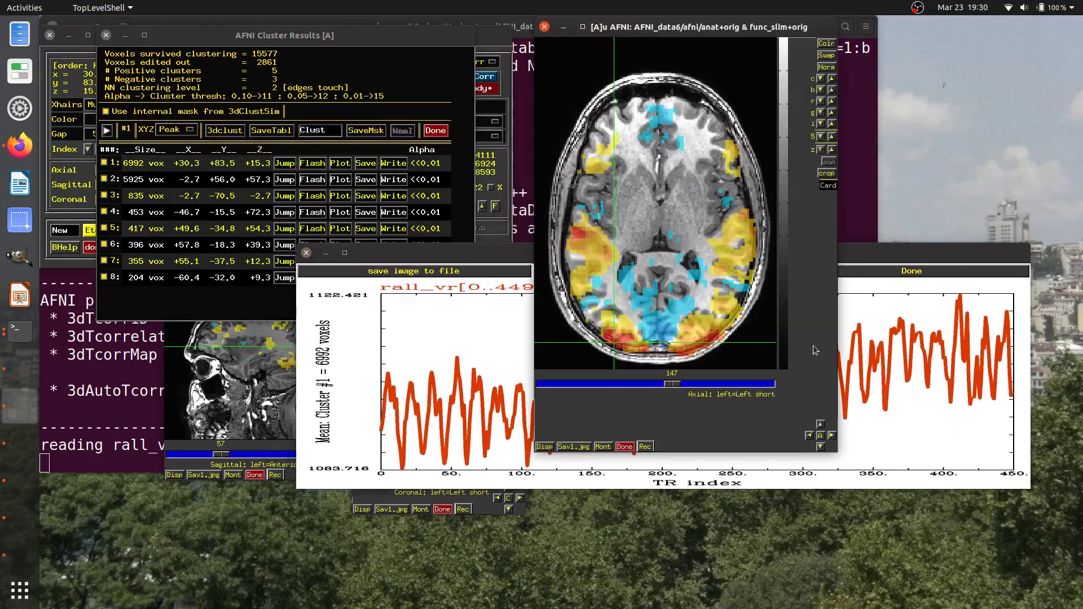
pyautogui.moveTo(837, 451); pyautogui.dragTo(724, 331)
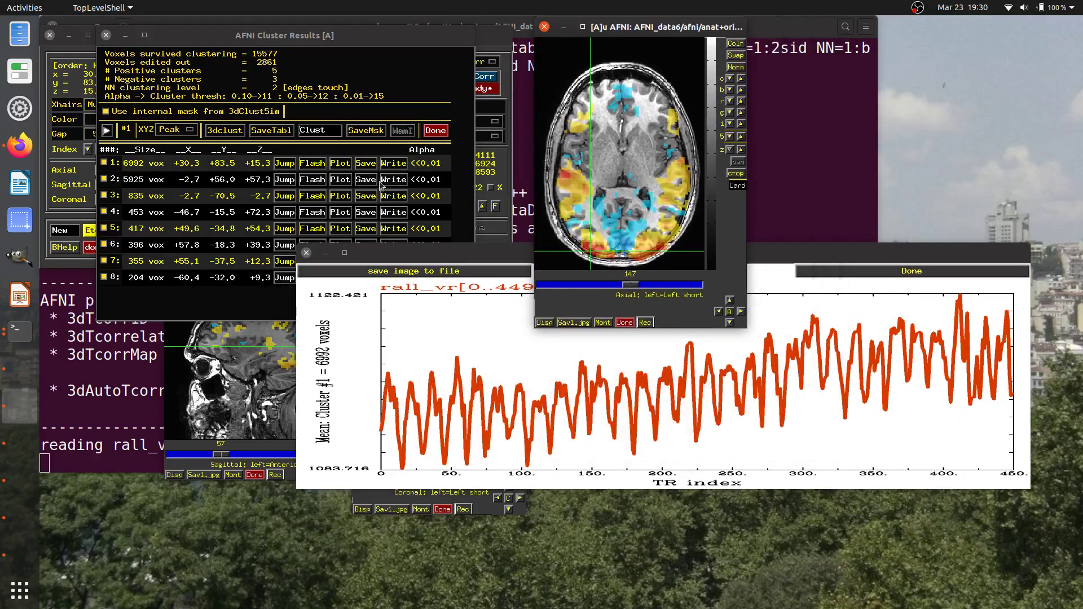
pyautogui.click(310, 163)
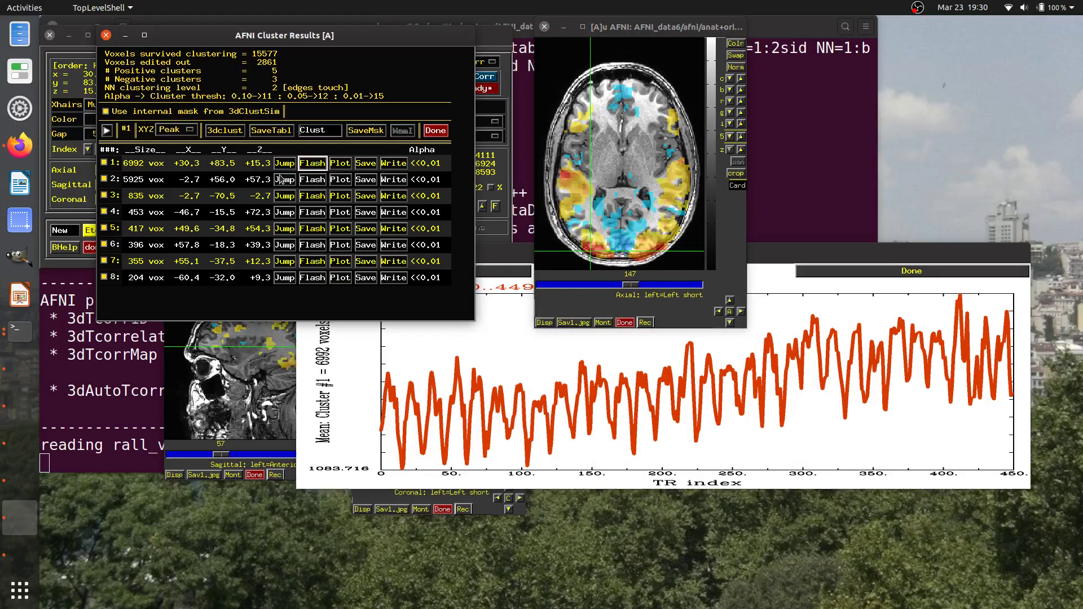
# Plot cluster 2's mean time series, close it, and return to and flash cluster 1.
pyautogui.click(283, 180)
pyautogui.click(313, 180)
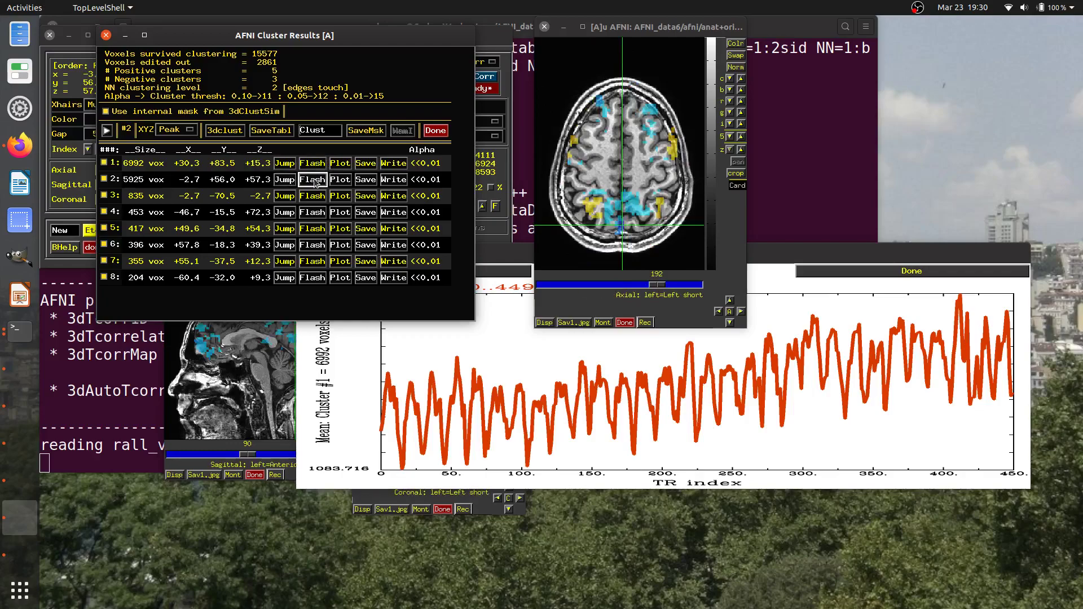
pyautogui.click(341, 180)
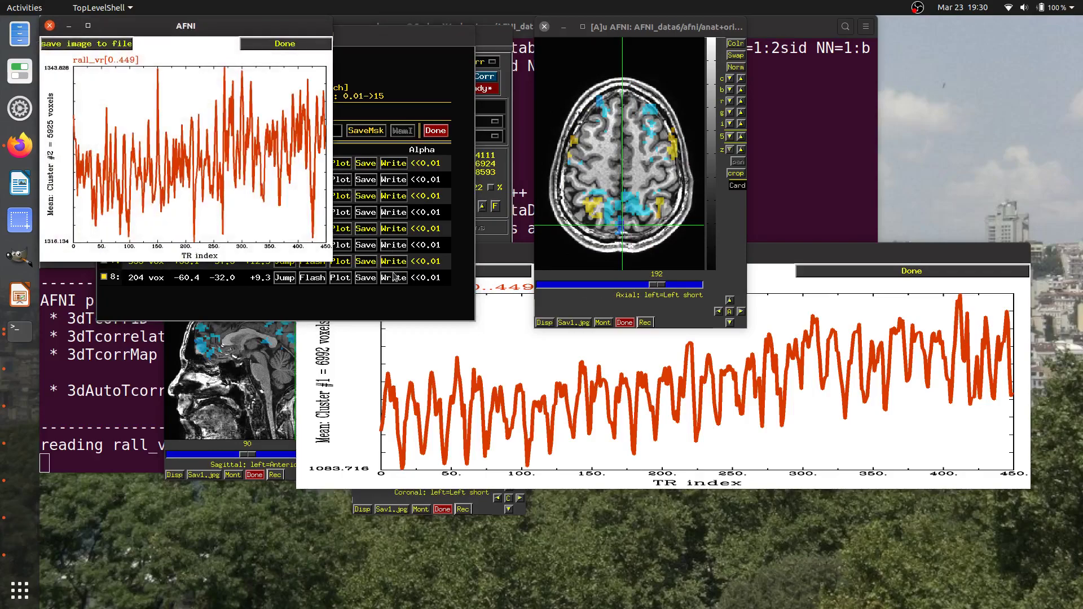
pyautogui.moveTo(333, 260); pyautogui.dragTo(838, 242)
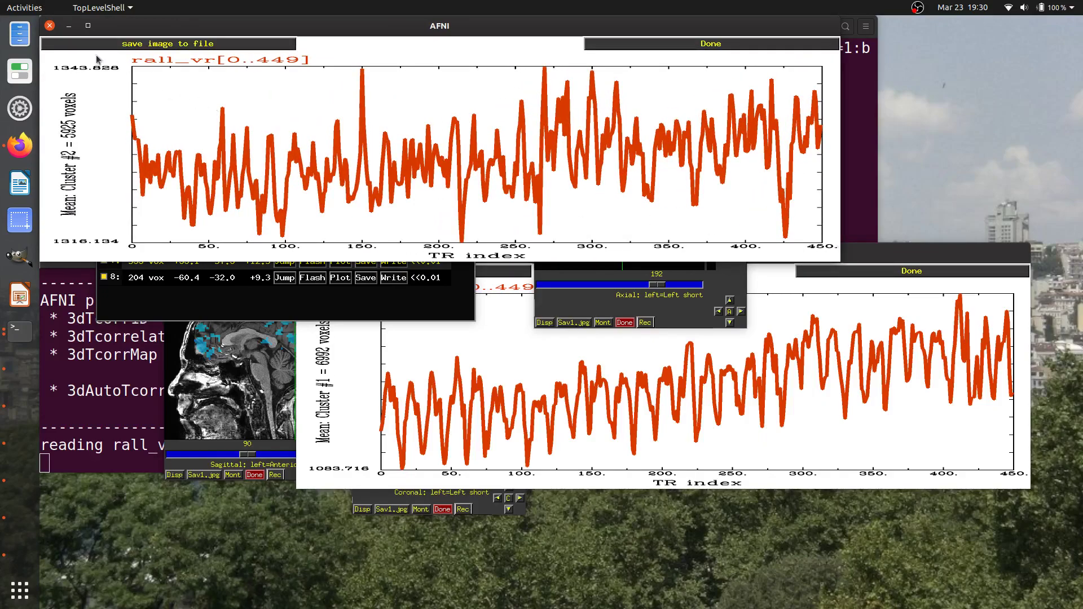
pyautogui.click(50, 26)
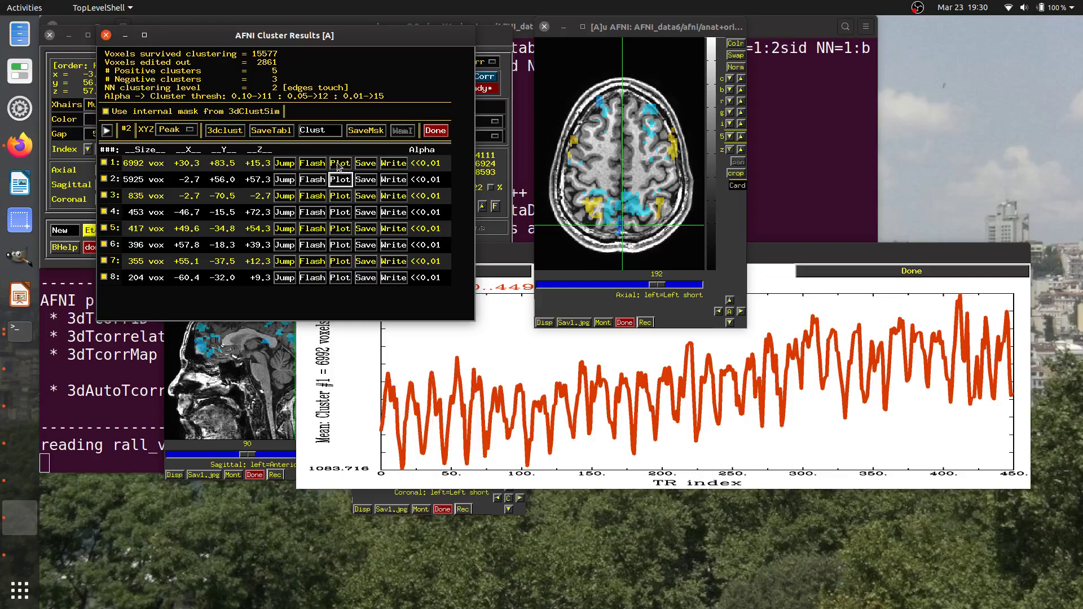
pyautogui.click(284, 163)
pyautogui.click(340, 163)
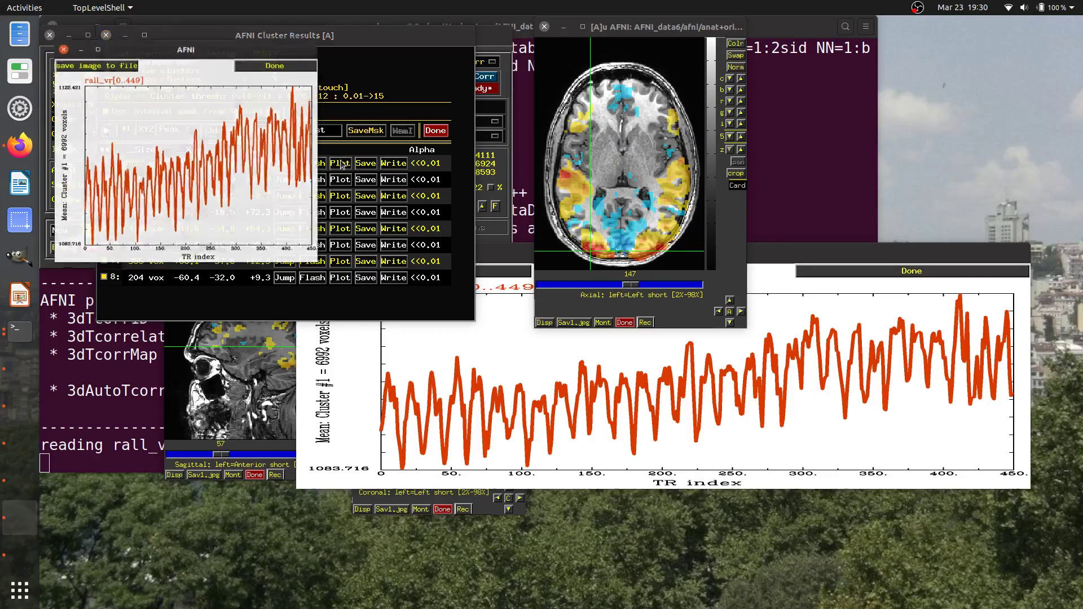
pyautogui.click(50, 25)
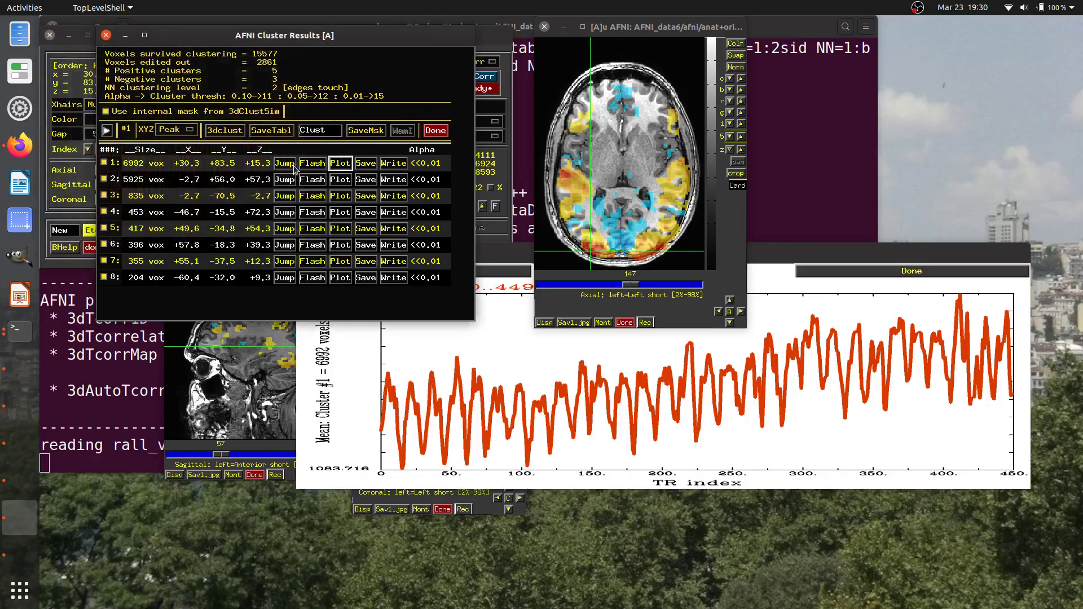
pyautogui.click(311, 163)
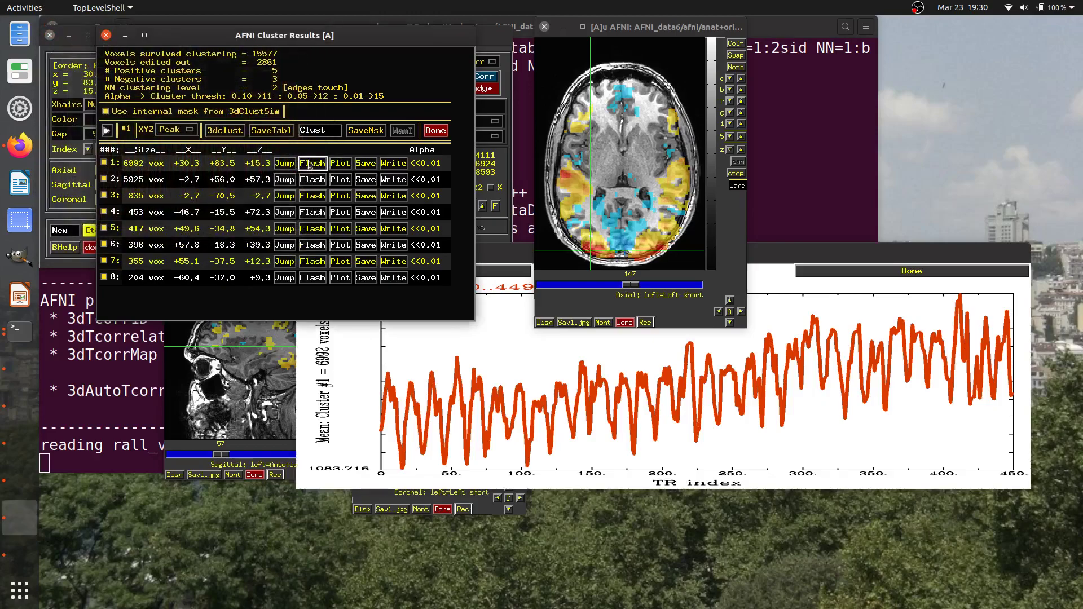
# Save cluster 1's mean time series to Clust_01_mean.1D and select that file name in the terminal.
pyautogui.click(365, 164)
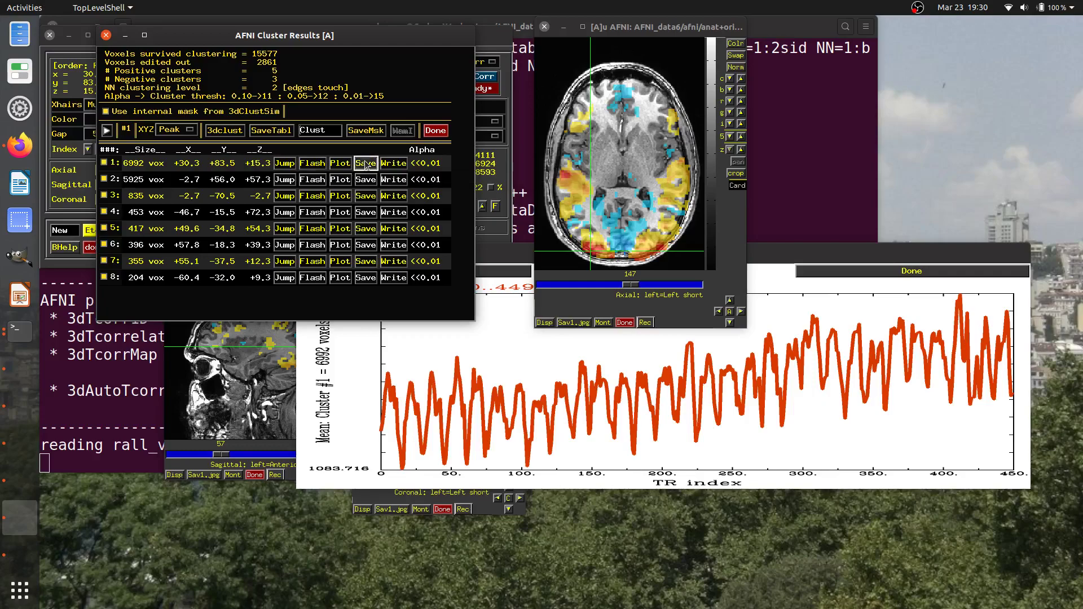
pyautogui.click(131, 379)
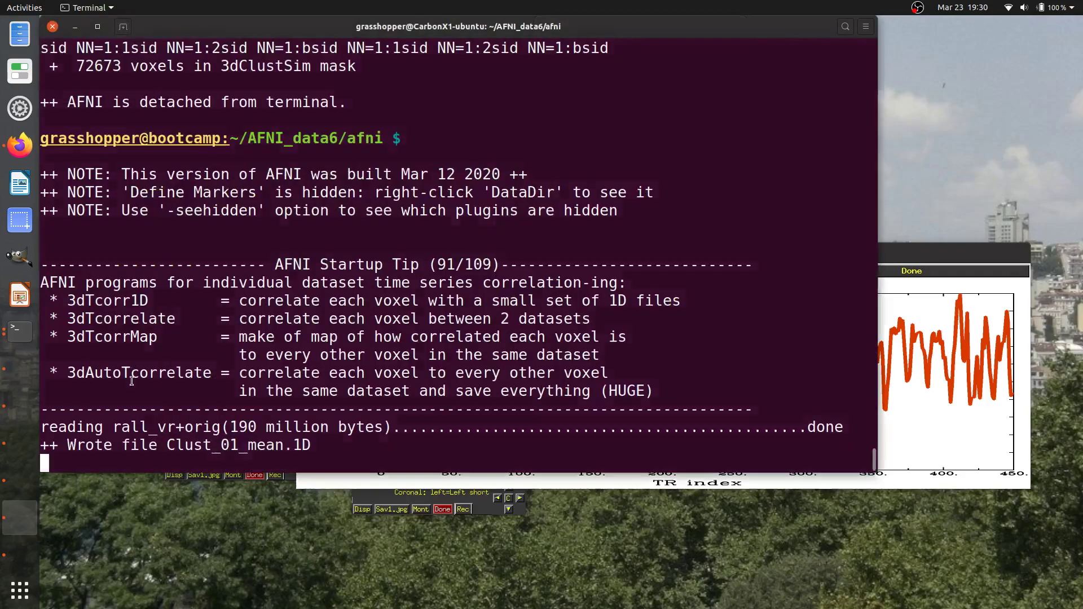
pyautogui.tripleClick(143, 443)
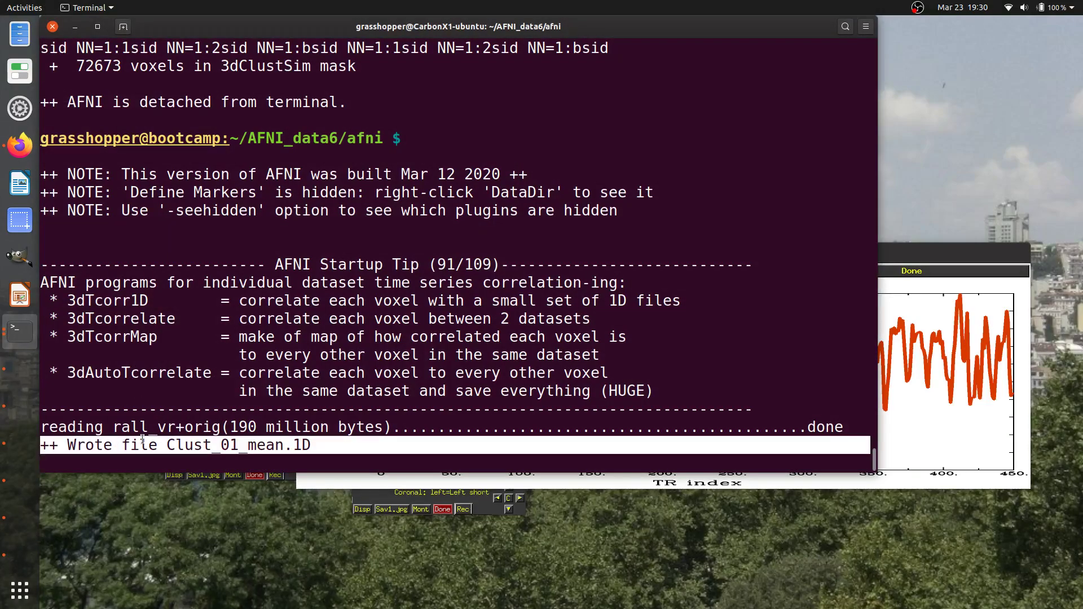
pyautogui.tripleClick(129, 445)
pyautogui.doubleClick(169, 446)
pyautogui.press('super+c')
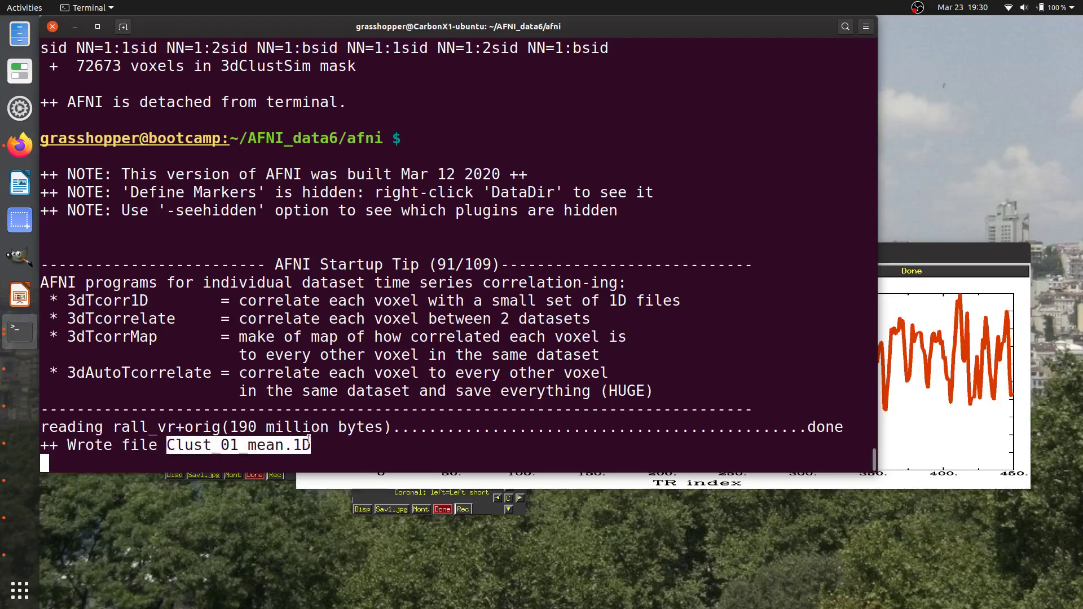
pyautogui.moveTo(325, 26); pyautogui.dragTo(428, 25)
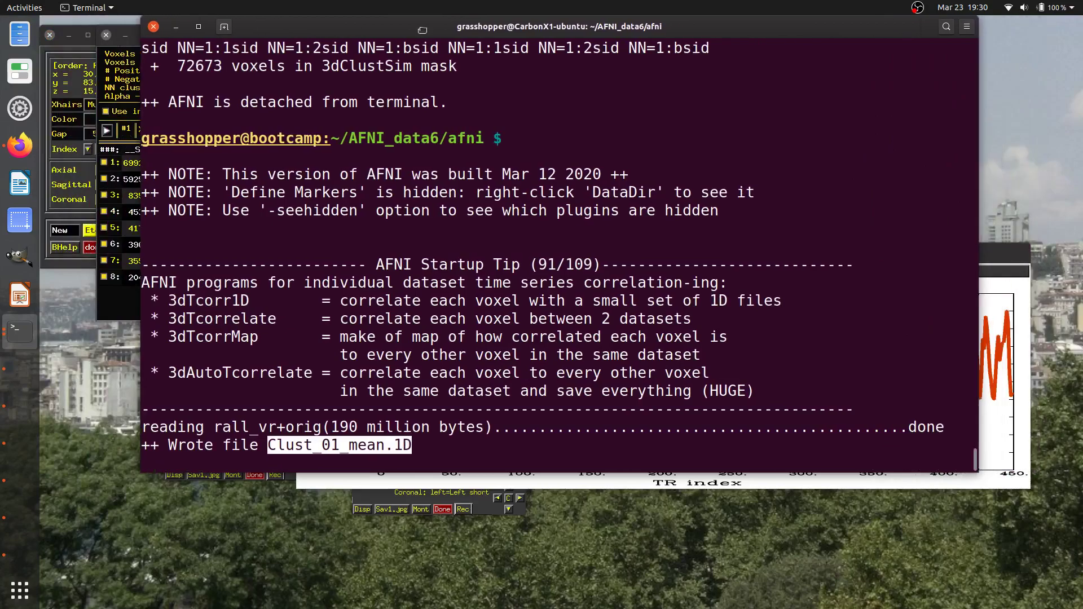
pyautogui.click(110, 49)
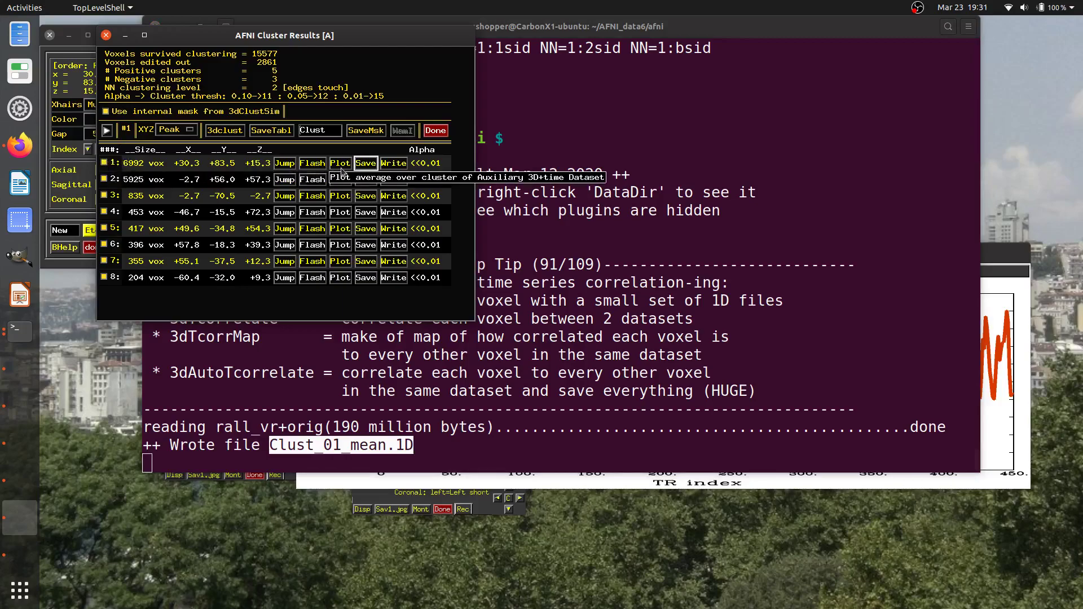
# Save cluster 5's mean as Clust_05_mean.1D and print Clust_01_mean.1D with cat.
pyautogui.click(368, 231)
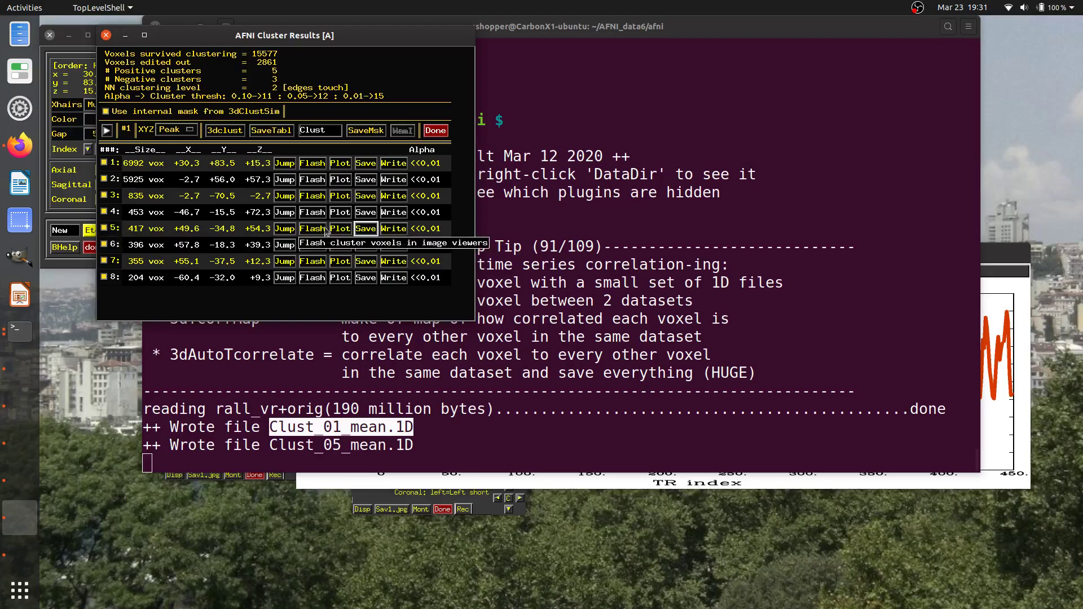
pyautogui.click(484, 391)
pyautogui.write('cat')
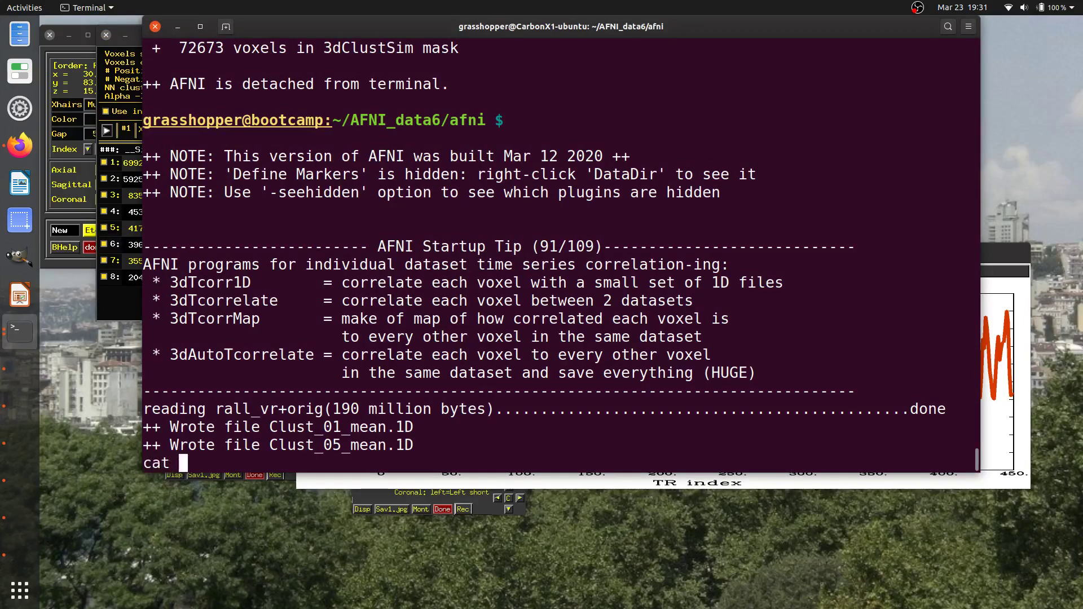
pyautogui.doubleClick(337, 427)
pyautogui.middleClick(342, 391)
pyautogui.press('Return')
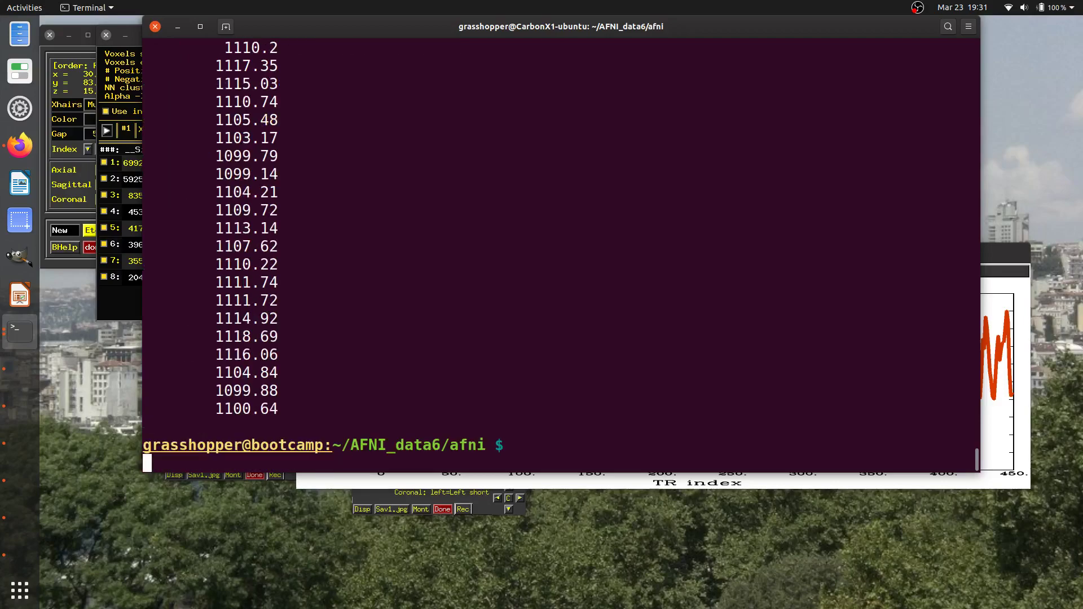
pyautogui.scroll(8, 440, 230)
pyautogui.scroll(-8, 406, 174)
# Open the axial, sagittal and coronal viewers, raise the cluster table, and close the time-series plot.
pyautogui.click(52, 169)
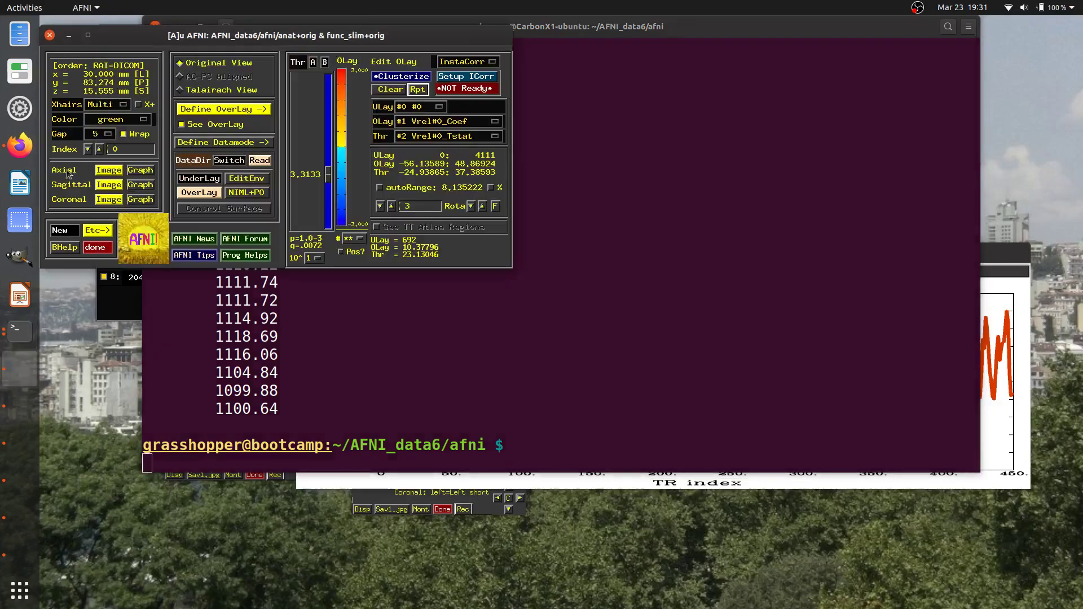
pyautogui.click(109, 173)
pyautogui.click(109, 185)
pyautogui.click(109, 199)
pyautogui.moveTo(116, 35); pyautogui.dragTo(115, 90)
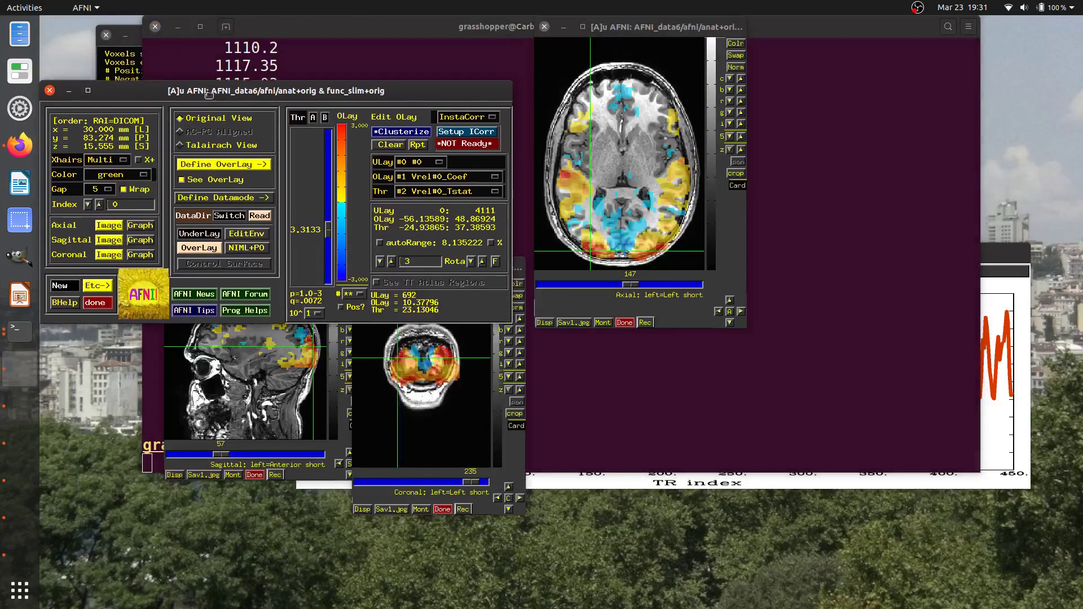
pyautogui.click(118, 35)
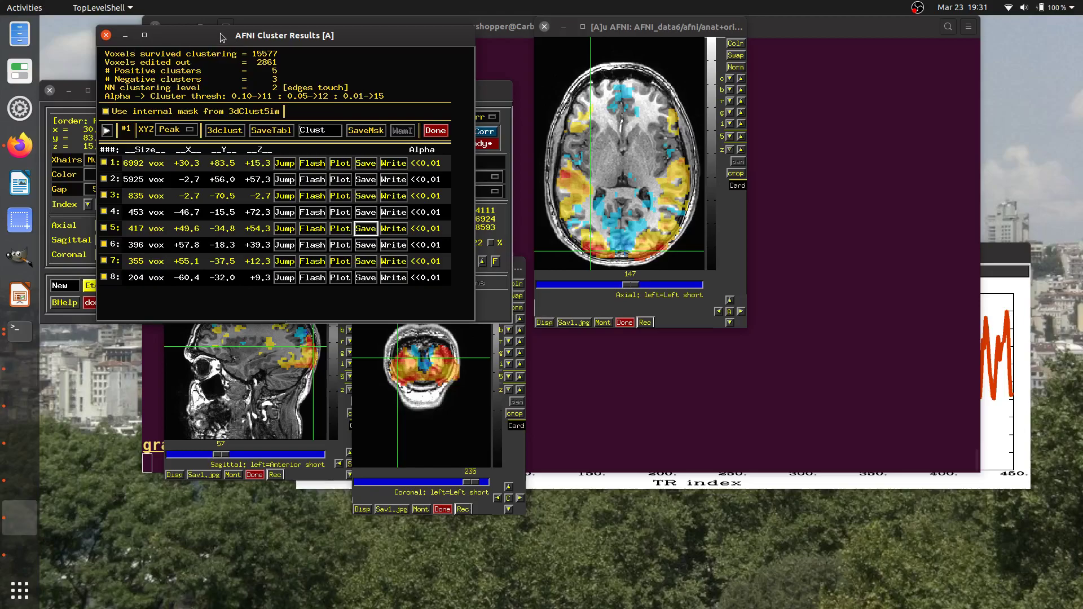
pyautogui.click(1010, 259)
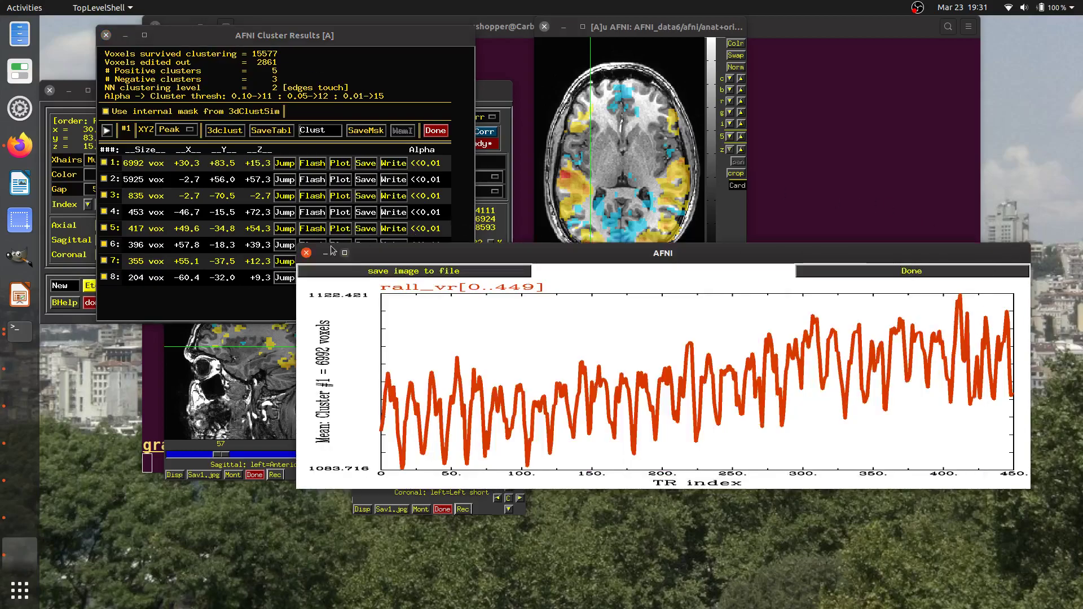
pyautogui.click(307, 253)
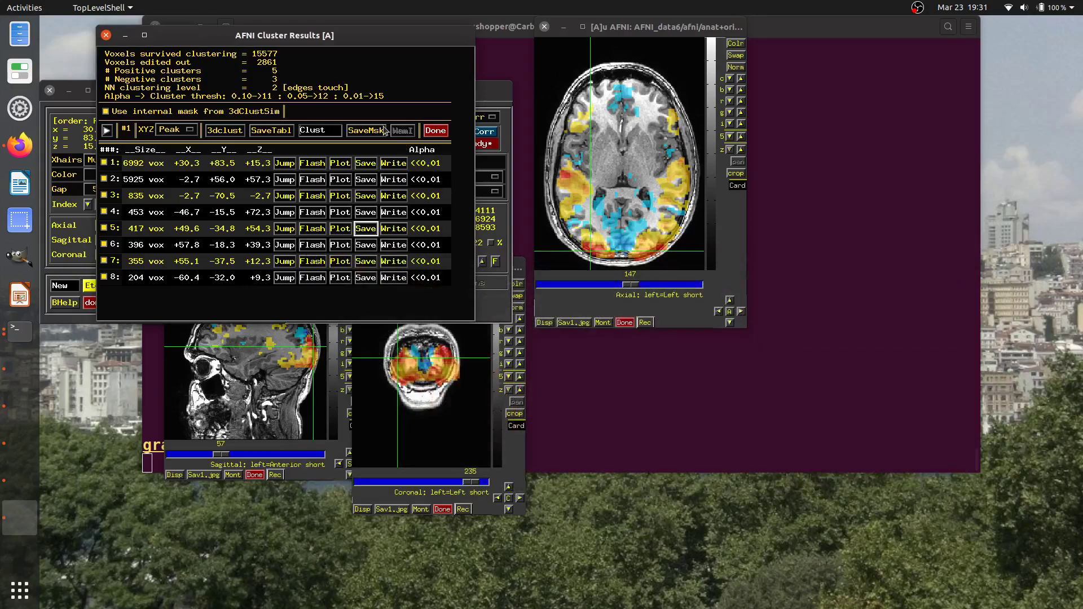
pyautogui.moveTo(628, 26); pyautogui.dragTo(771, 26)
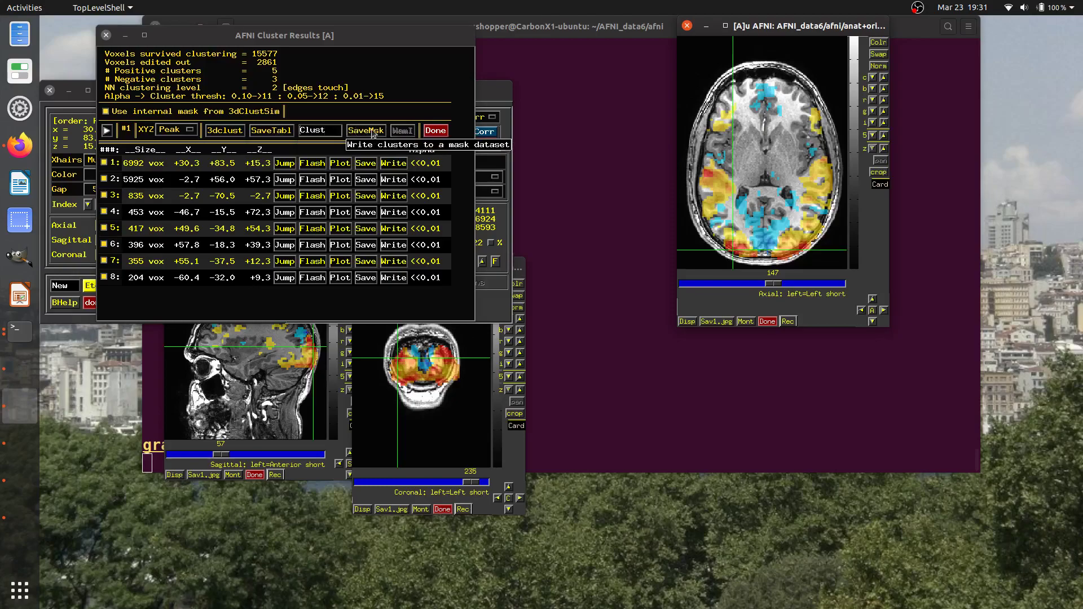
# Write the clusters to the Clust_mask dataset and highlight the printed 3dClusterize command.
pyautogui.click(371, 131)
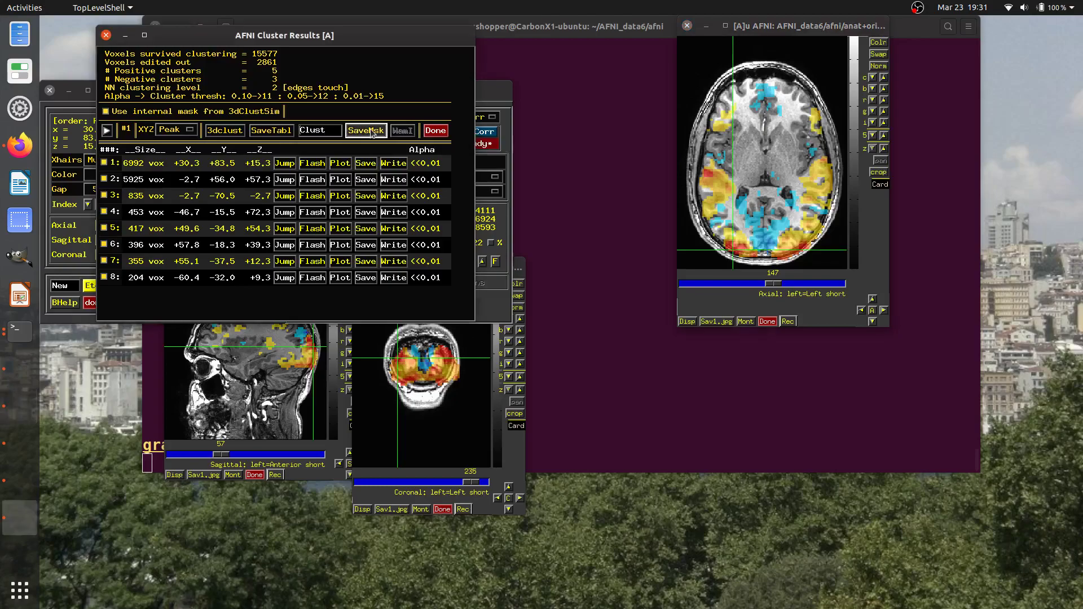
pyautogui.click(609, 264)
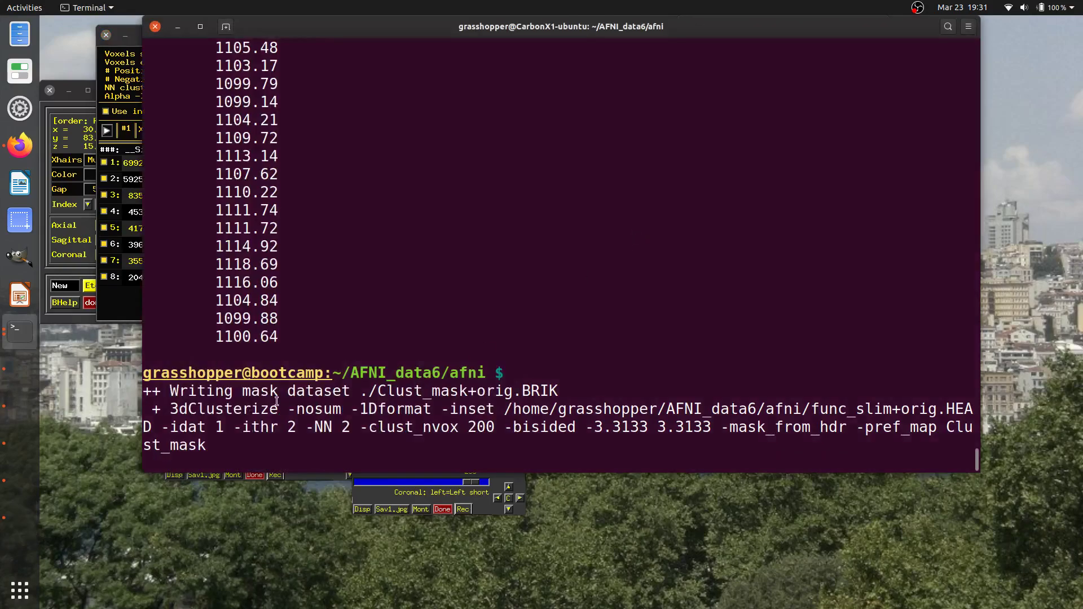
pyautogui.moveTo(171, 409); pyautogui.dragTo(210, 444)
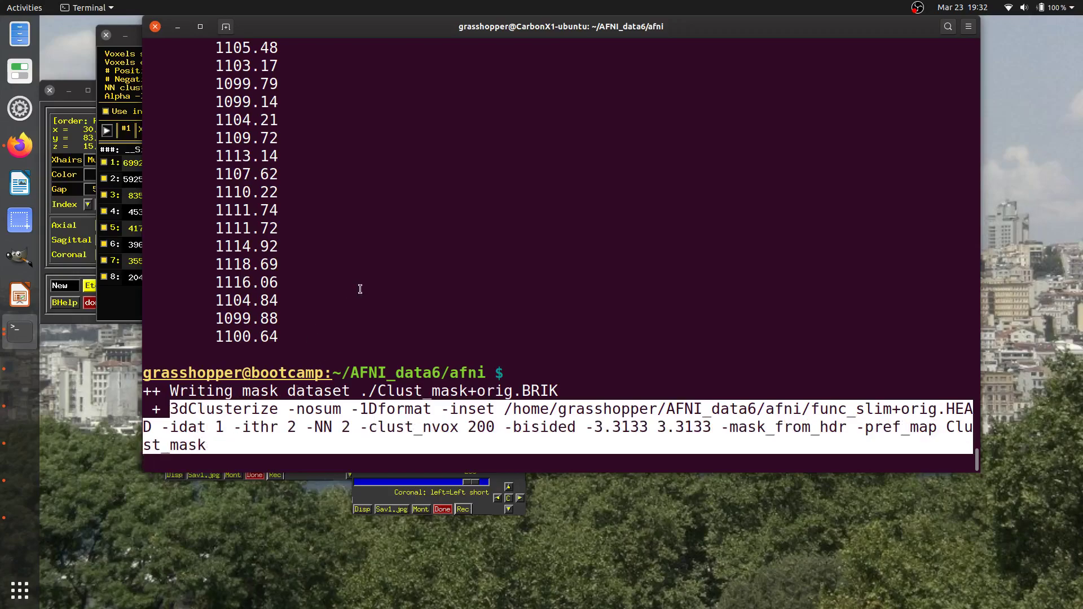
pyautogui.doubleClick(213, 409)
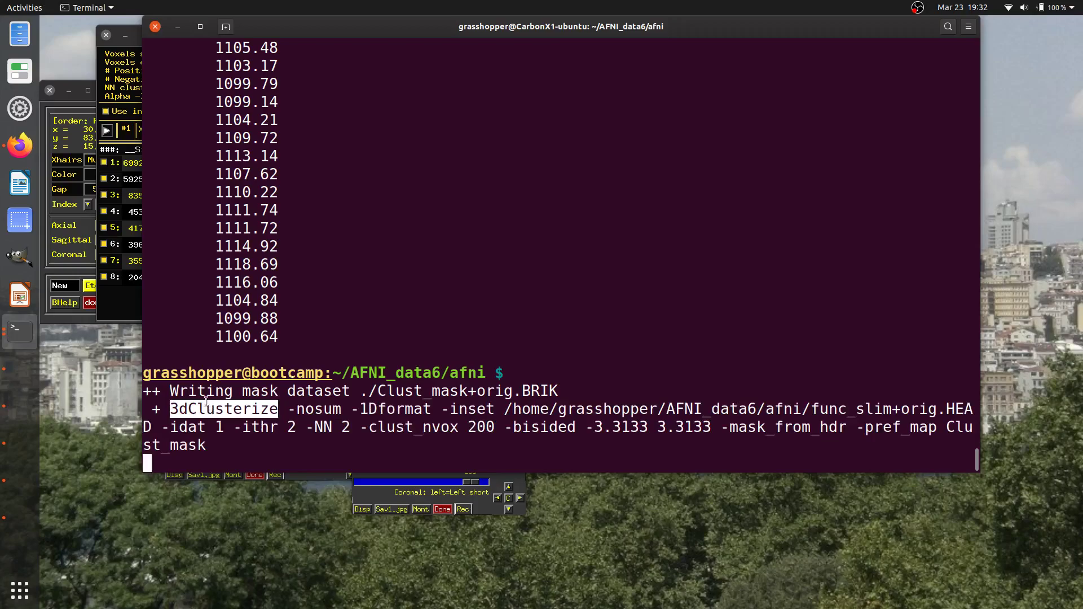
pyautogui.moveTo(206, 402); pyautogui.dragTo(201, 437)
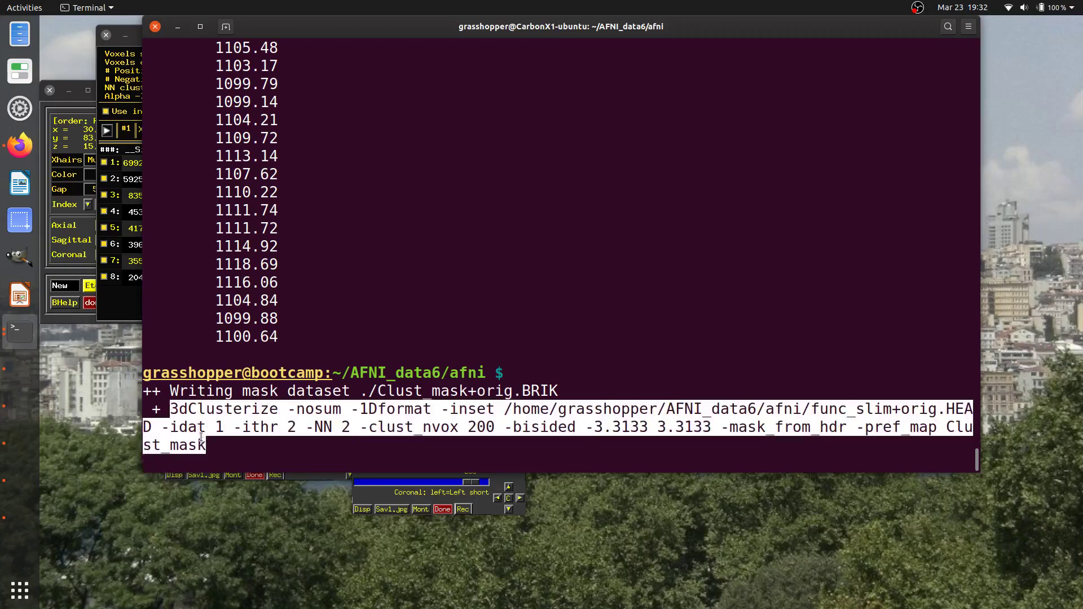
# Highlight its options: -clust_nvox 200, sub-bricks 1 and 2, -NN 2, thresholds ±3.3133, prefix Clust_mask.
pyautogui.doubleClick(479, 427)
pyautogui.moveTo(480, 427)
pyautogui.mouseDown()
pyautogui.moveTo(406, 427)
pyautogui.moveTo(473, 427)
pyautogui.mouseUp()
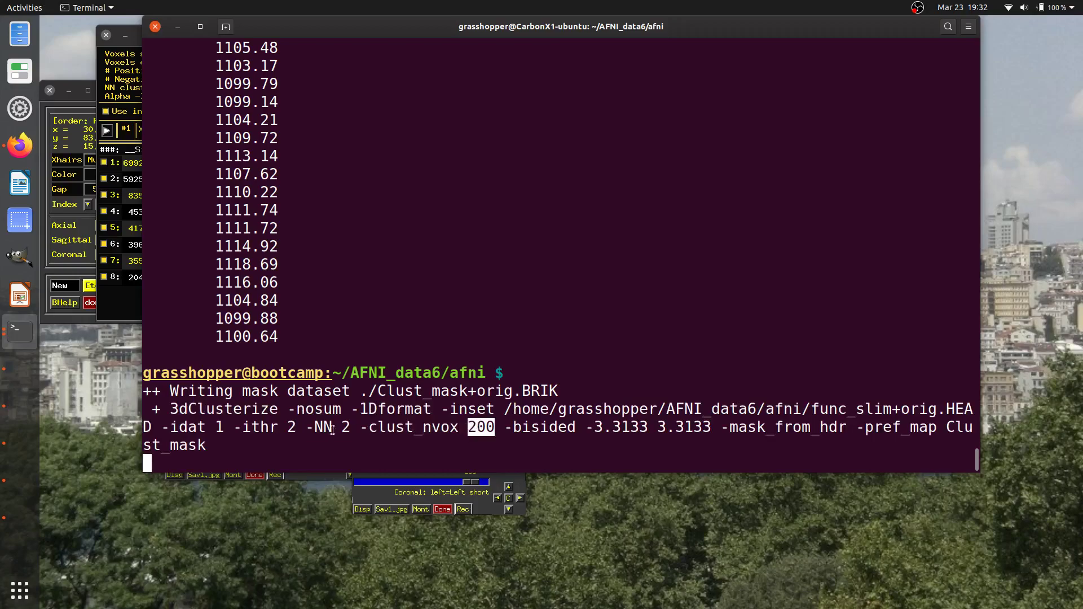
pyautogui.doubleClick(220, 427)
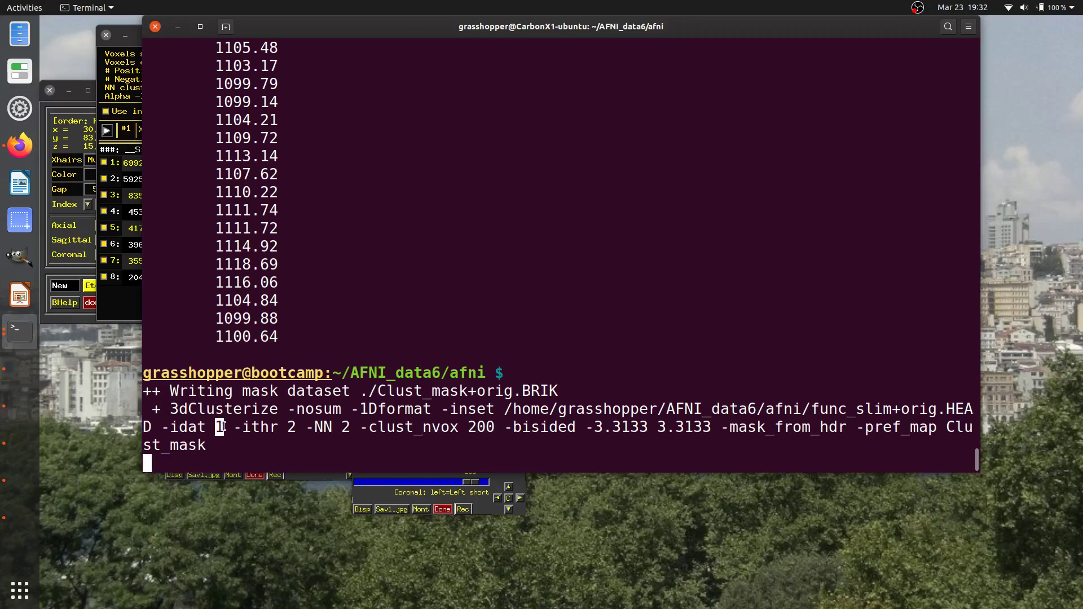
pyautogui.doubleClick(292, 427)
pyautogui.moveTo(306, 427); pyautogui.dragTo(346, 427)
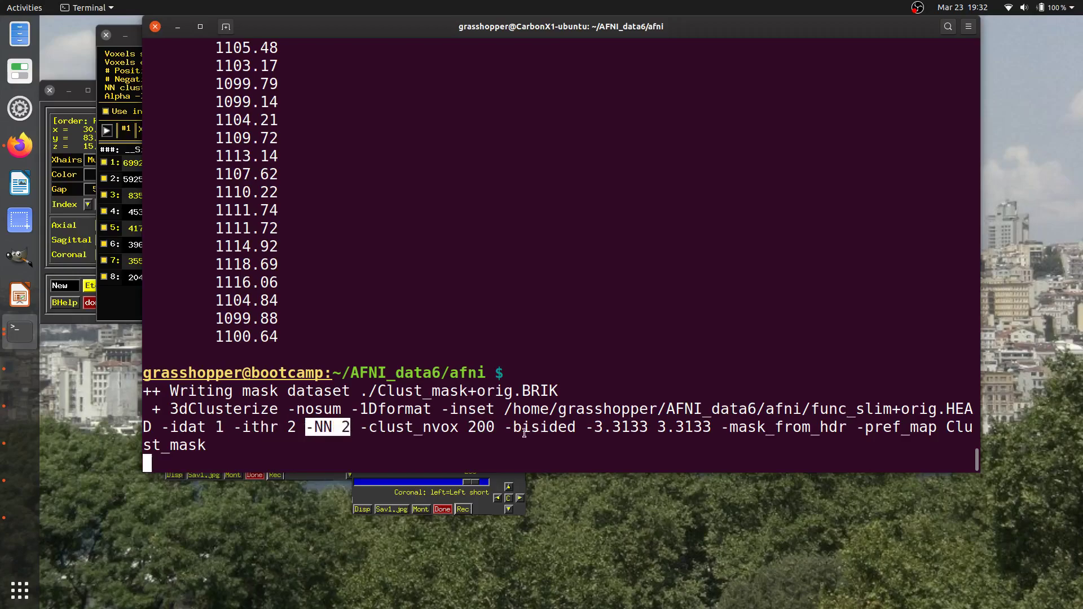
pyautogui.moveTo(505, 427); pyautogui.dragTo(707, 427)
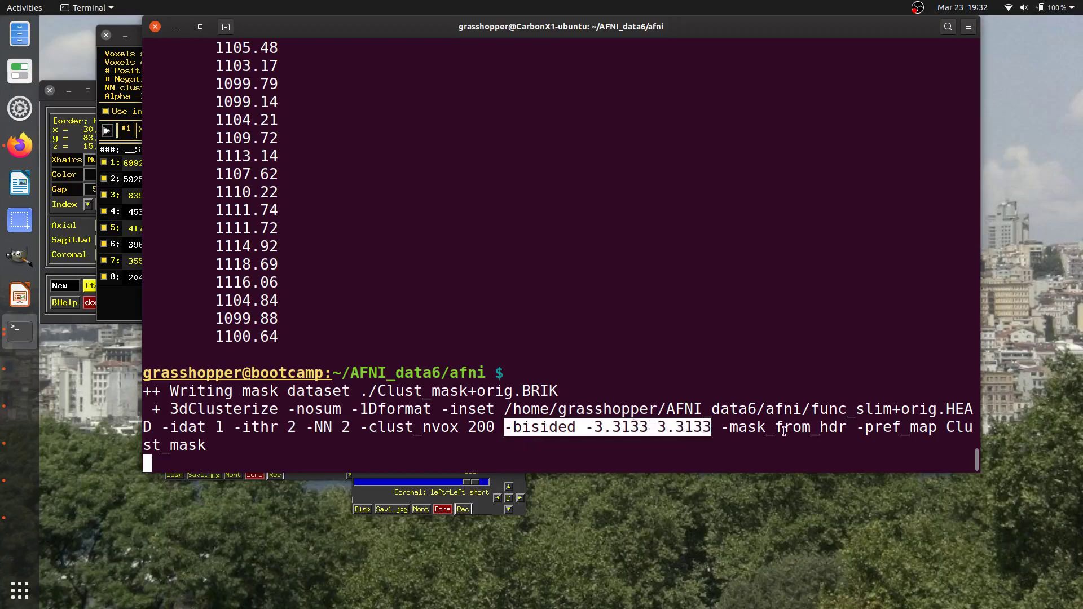
pyautogui.doubleClick(962, 427)
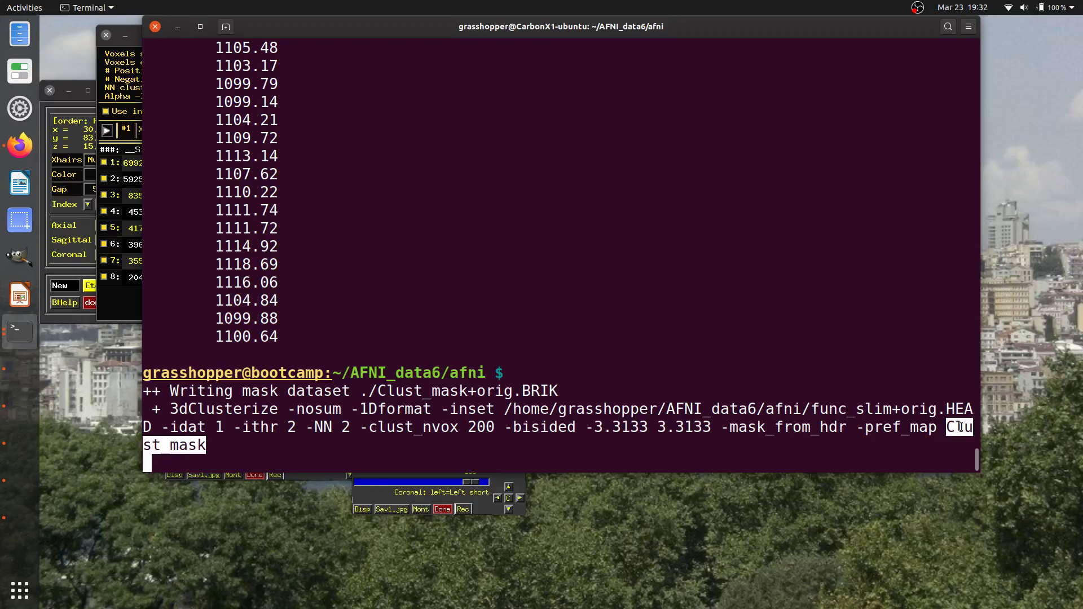
pyautogui.click(678, 359)
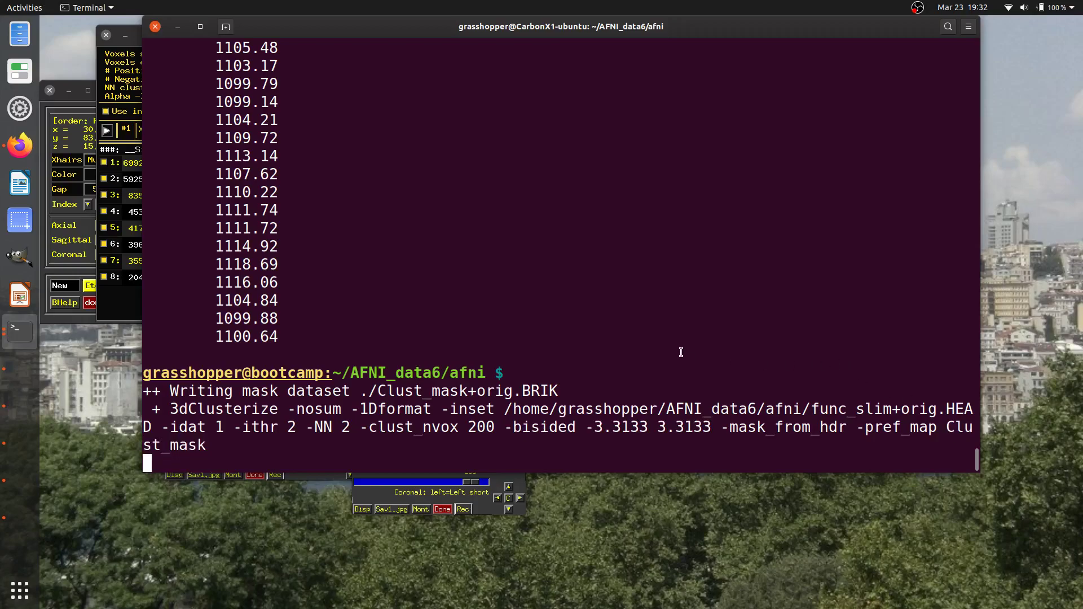
# Clear the terminal and run ls -ltr to spot the new Clust_mask+orig.HEAD file.
pyautogui.hotkey('ctrl', 'l')
pyautogui.write('ltr')
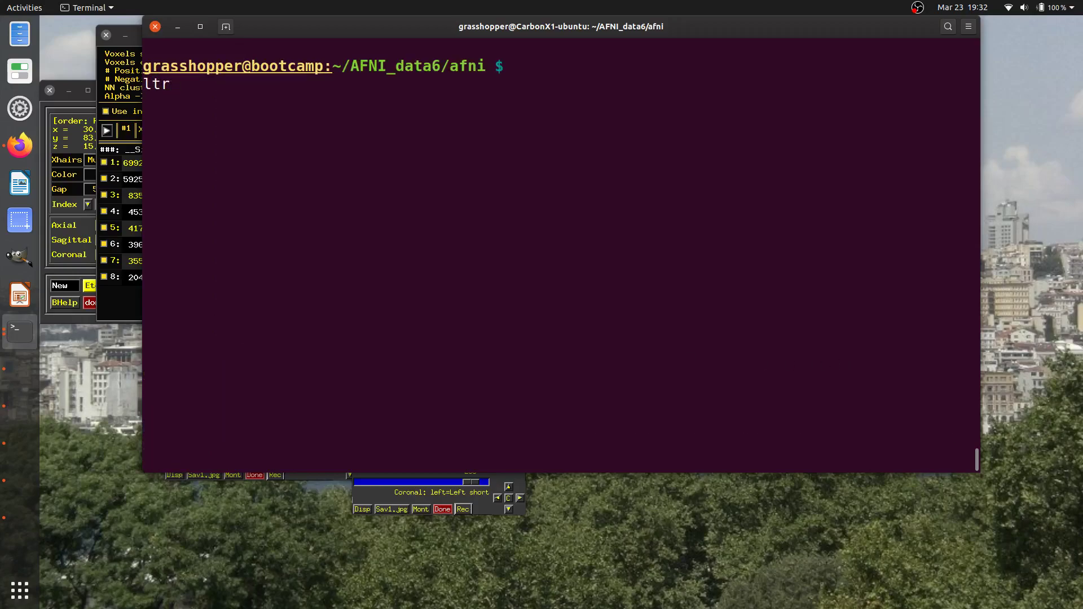
pyautogui.press('BackSpace')
pyautogui.press('BackSpace')
pyautogui.write('s -ltr')
pyautogui.press('Return')
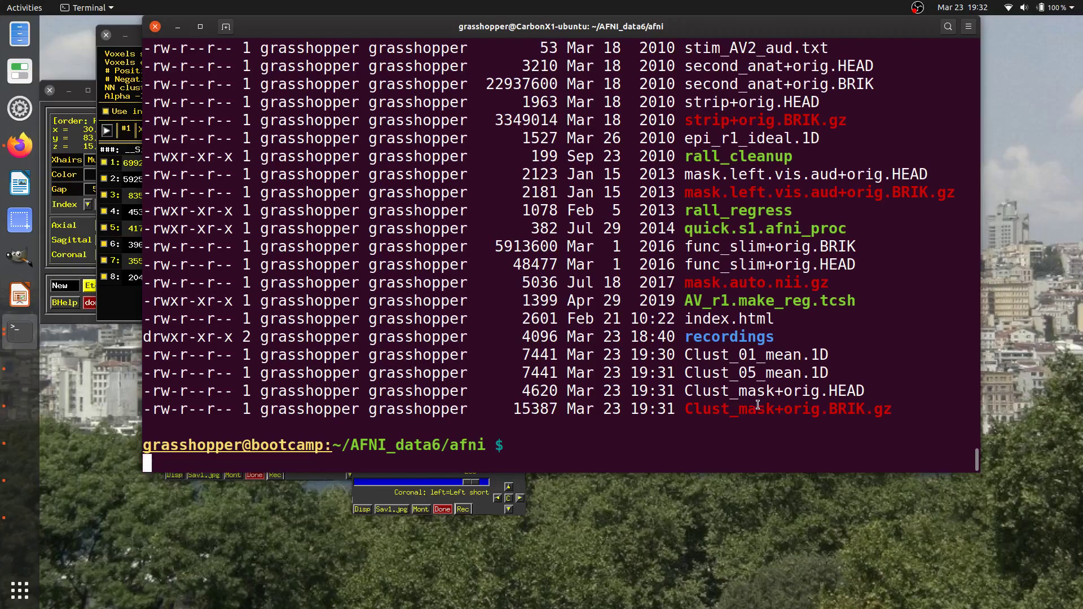
pyautogui.doubleClick(736, 390)
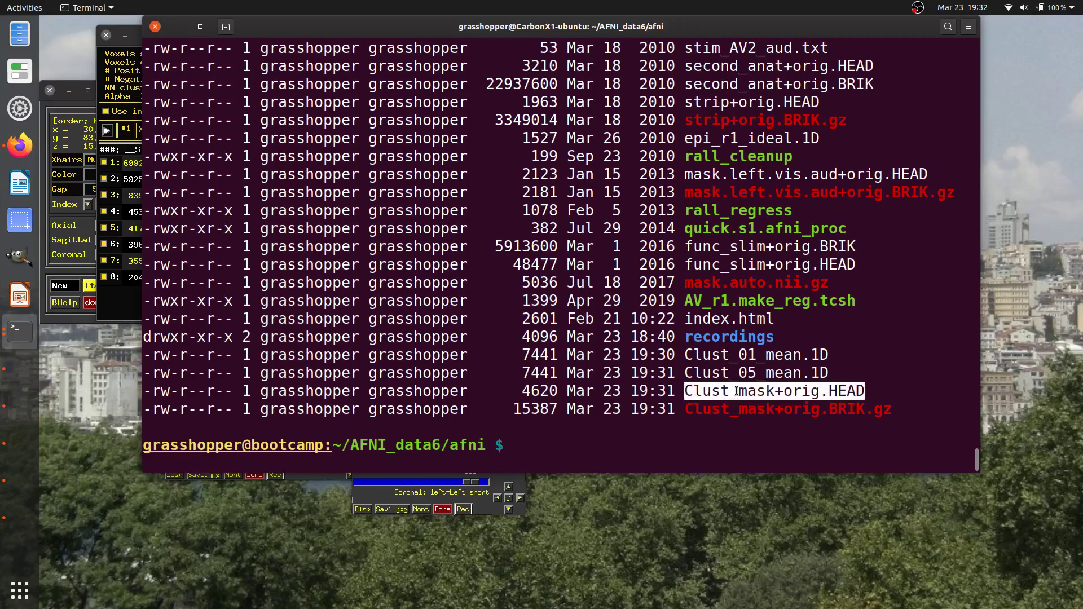
# Review the earlier 3dClusterize command, then bring the Cluster Results table back to front.
pyautogui.moveTo(580, 27); pyautogui.dragTo(657, 27)
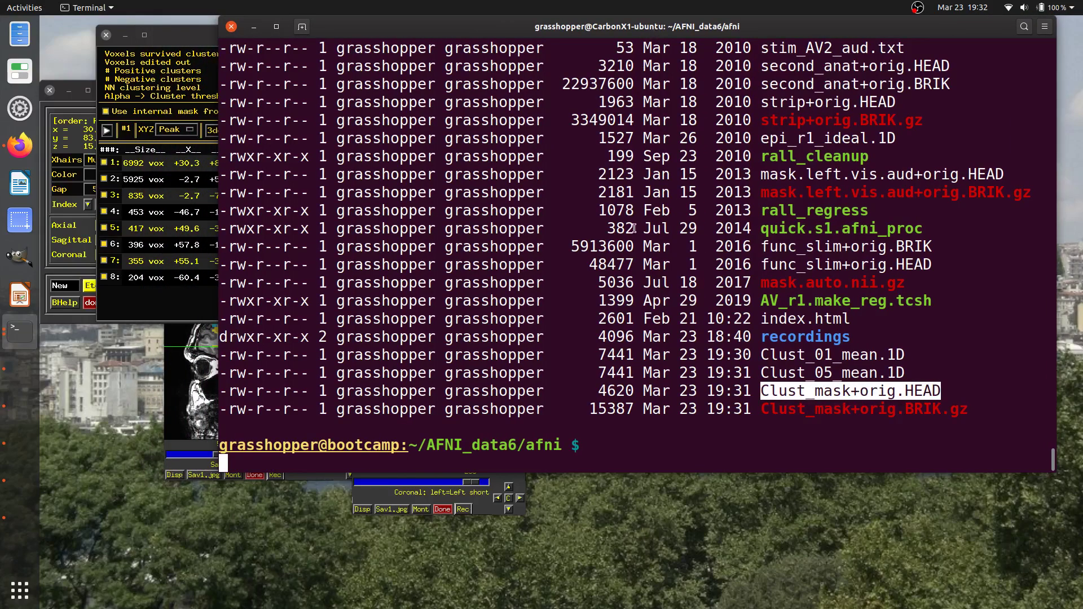
pyautogui.scroll(10, 510, 399)
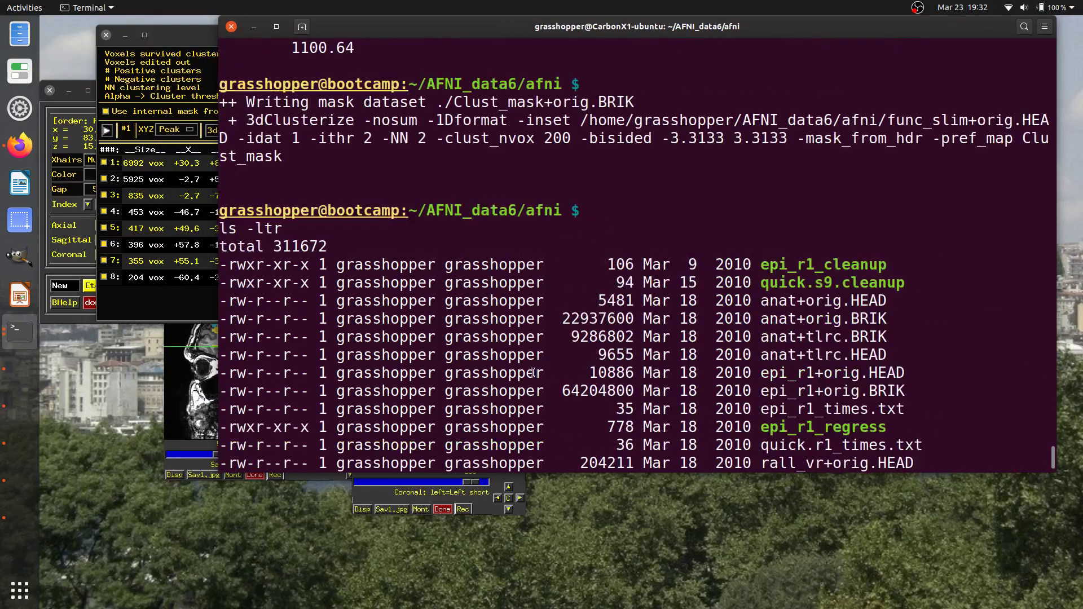
pyautogui.moveTo(247, 229); pyautogui.dragTo(280, 266)
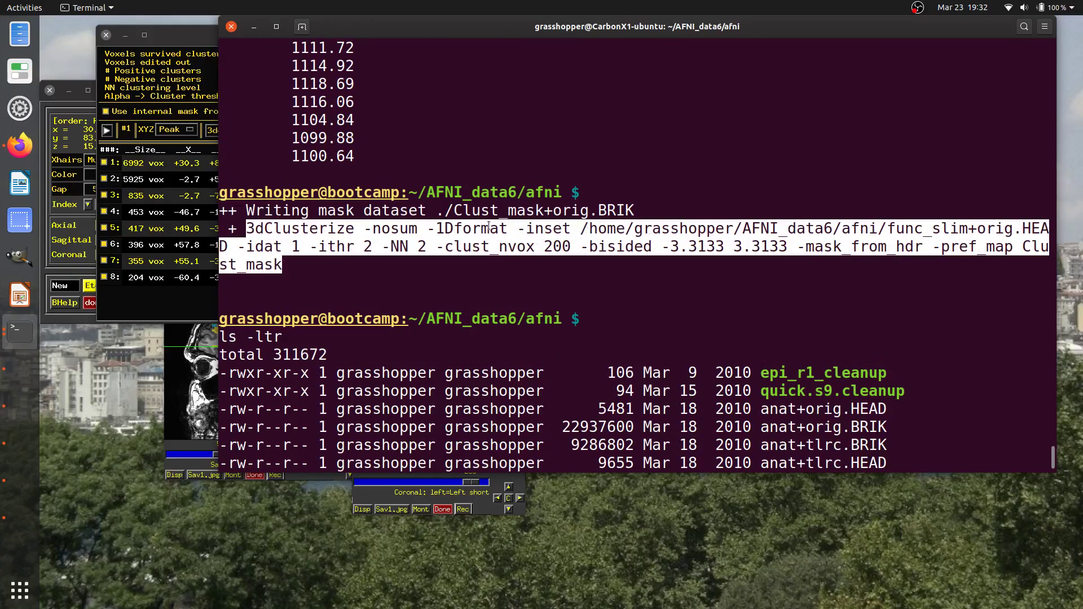
pyautogui.scroll(-10, 489, 227)
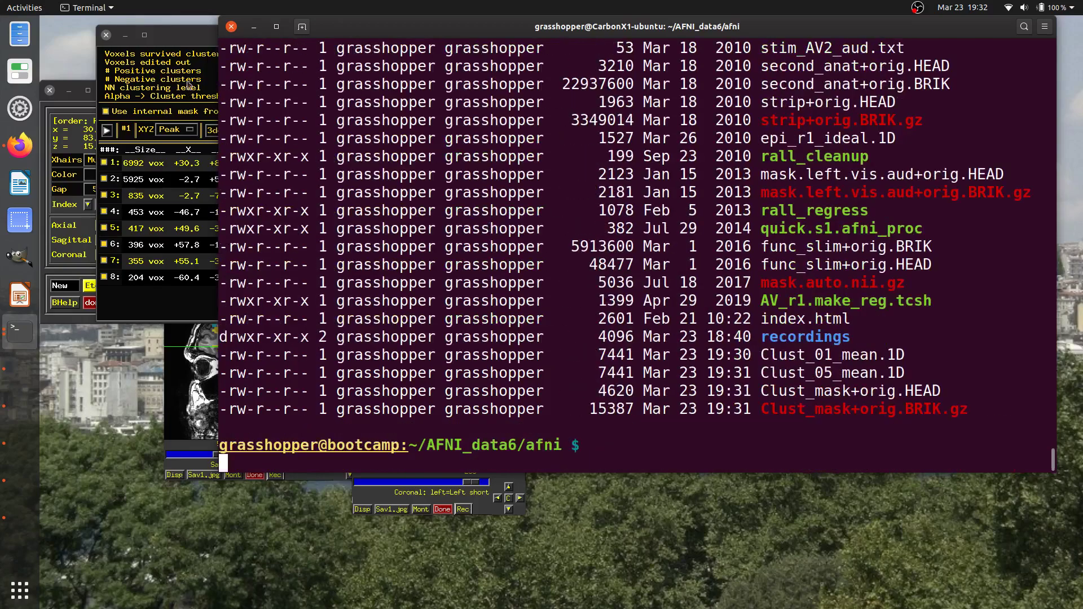
pyautogui.click(200, 38)
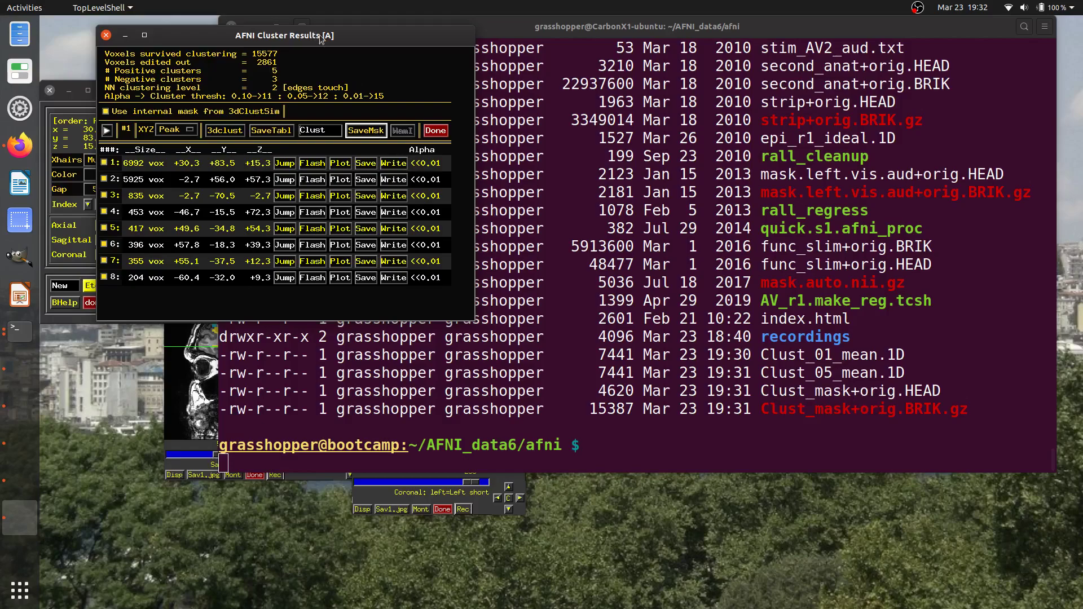
# Open a second AFNI controller [B] with its own axial view placed on the right.
pyautogui.moveTo(325, 35); pyautogui.dragTo(649, 208)
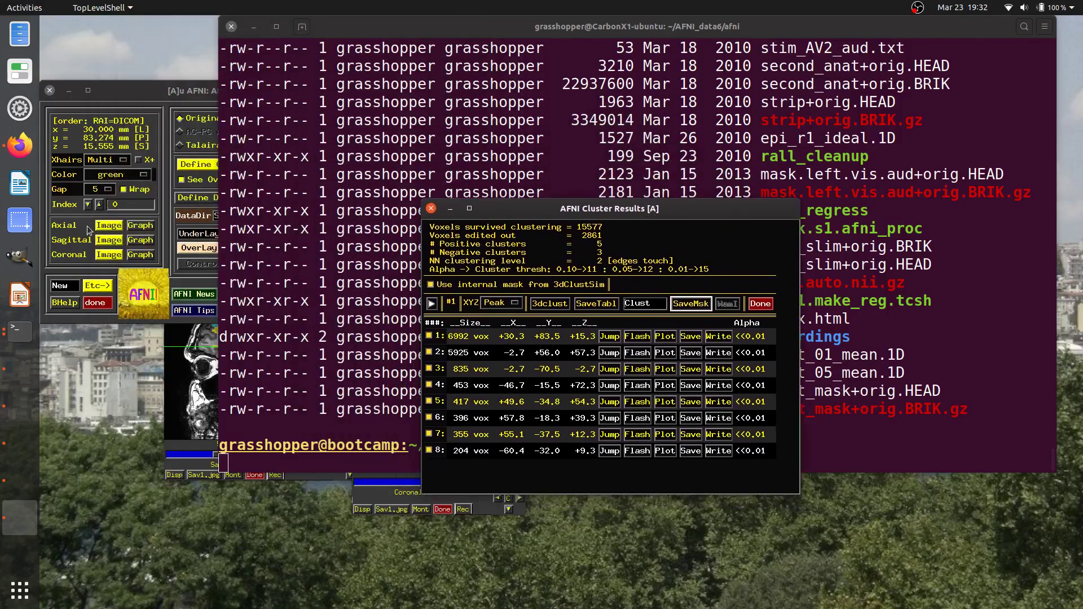
pyautogui.click(108, 225)
pyautogui.click(109, 239)
pyautogui.click(108, 254)
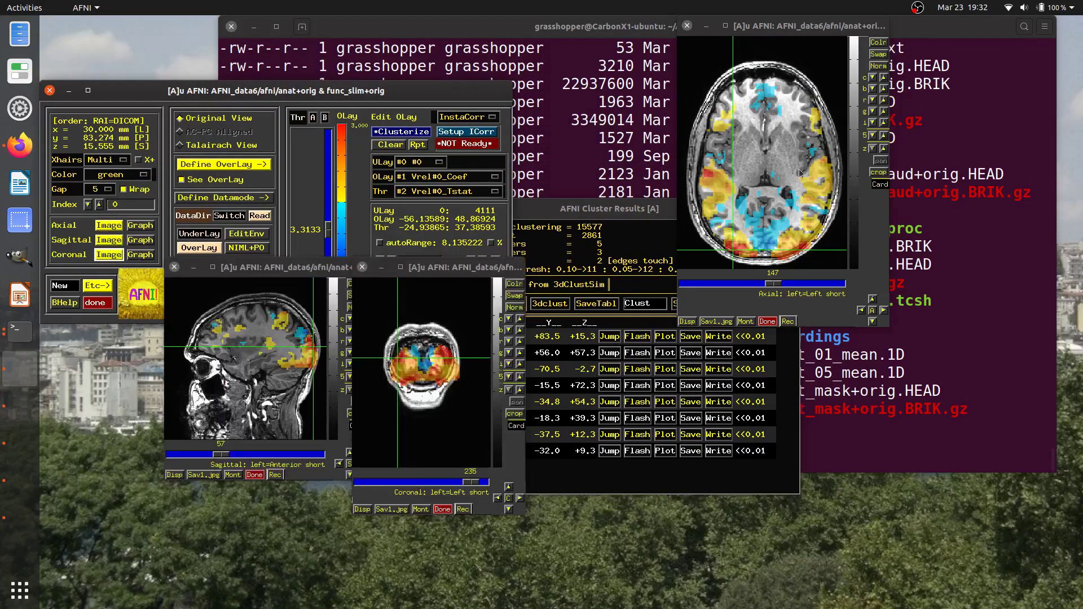
pyautogui.click(58, 288)
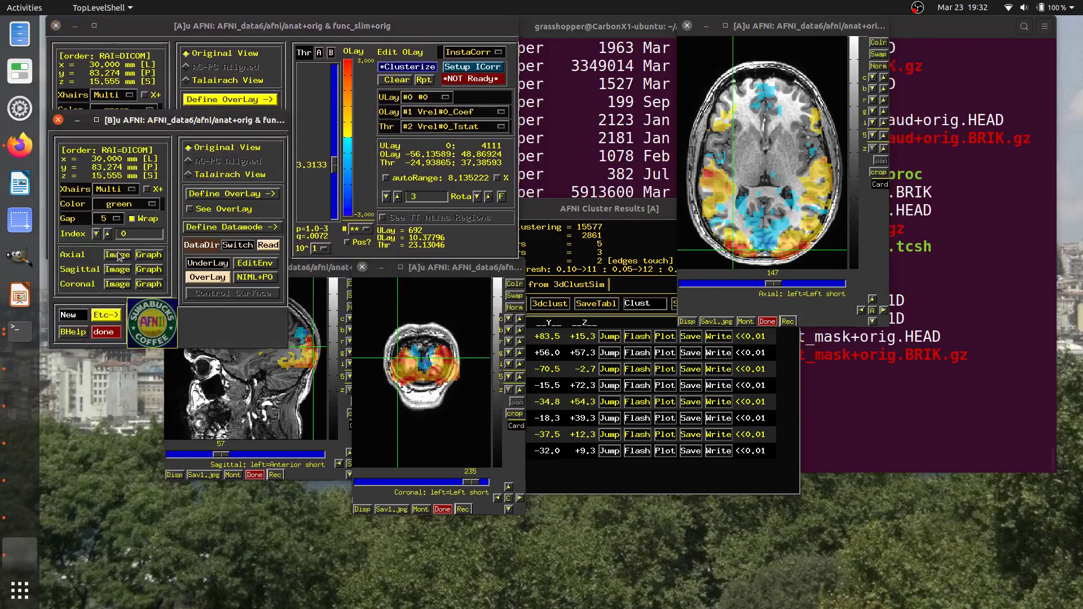
pyautogui.click(118, 257)
pyautogui.moveTo(202, 244); pyautogui.dragTo(982, 29)
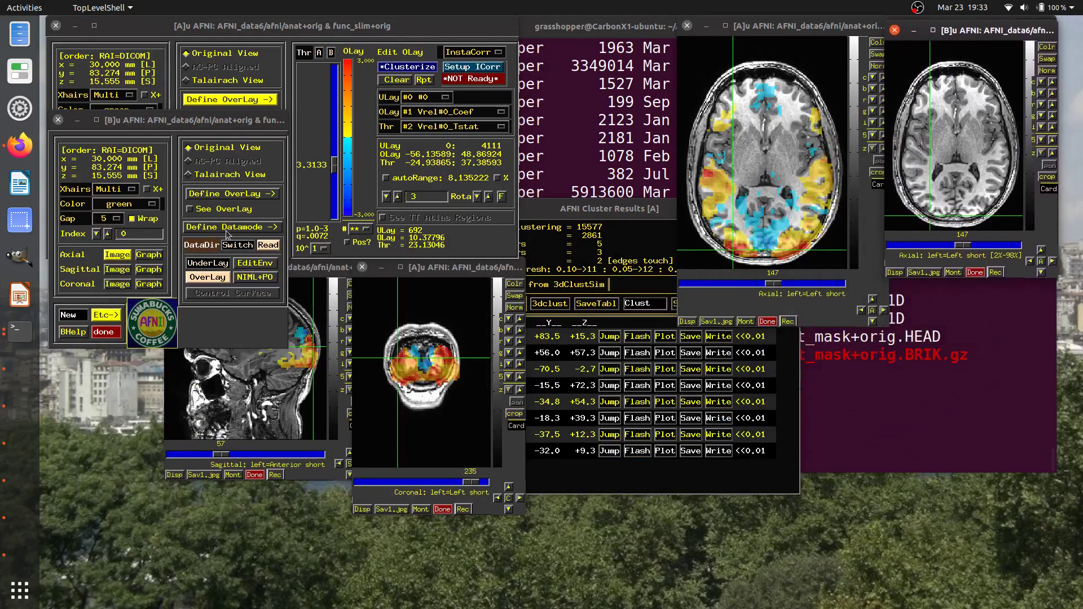
pyautogui.moveTo(192, 119); pyautogui.dragTo(183, 247)
# Set Clust_mask as controller [B]'s overlay and enlarge its axial view.
pyautogui.click(205, 413)
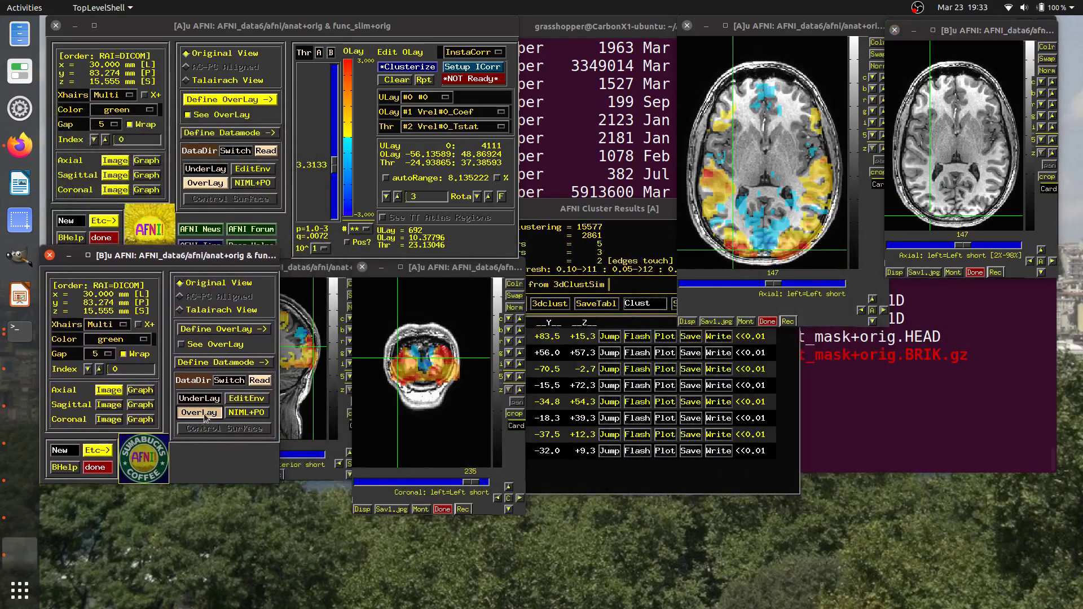
pyautogui.scroll(-15, 263, 400)
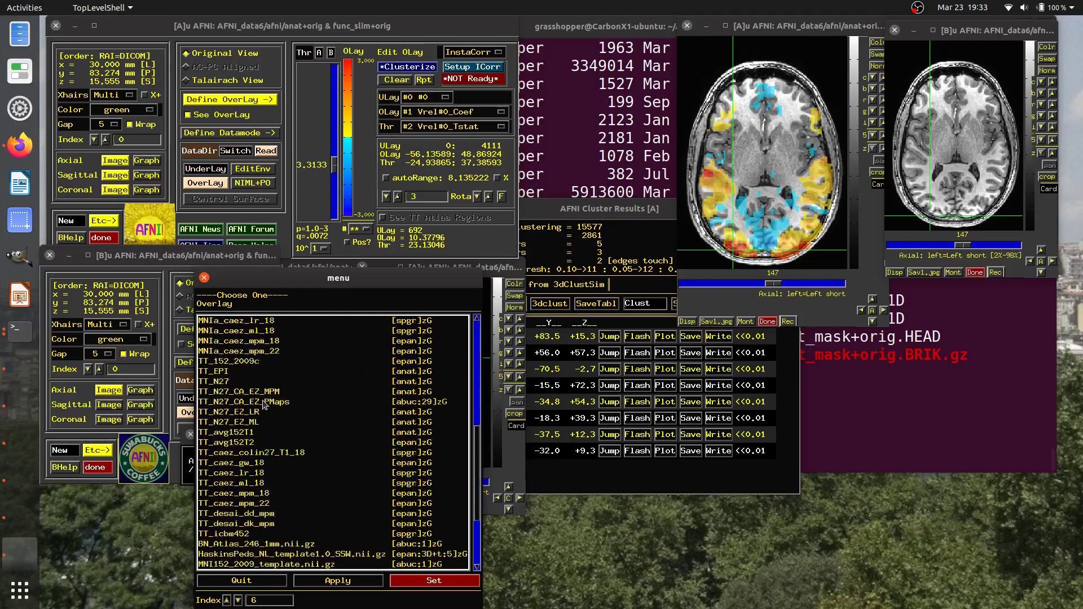
pyautogui.moveTo(277, 278); pyautogui.dragTo(286, 70)
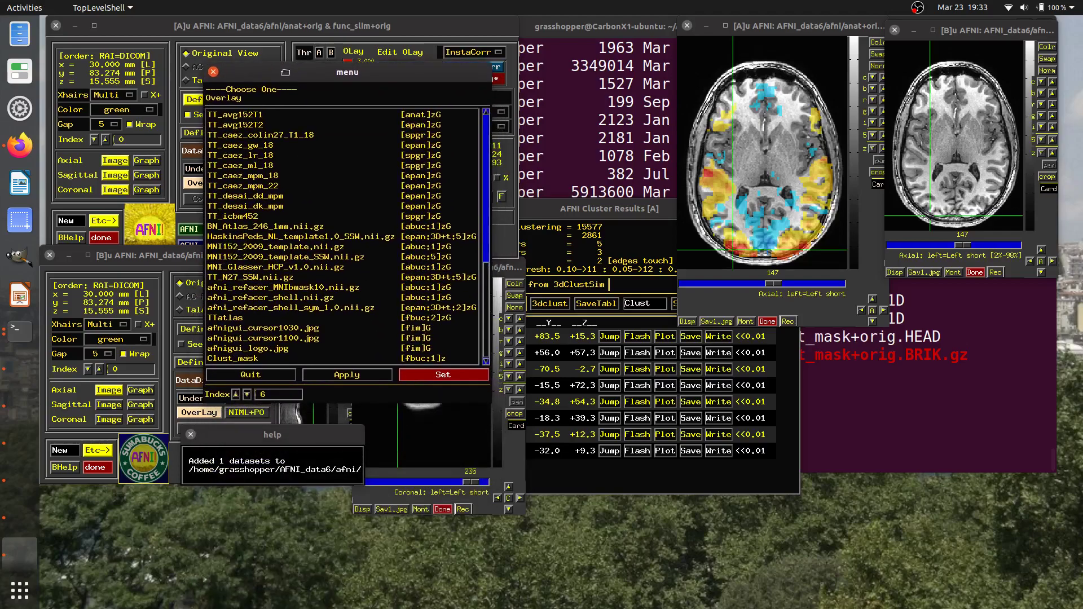
pyautogui.click(237, 361)
pyautogui.click(405, 376)
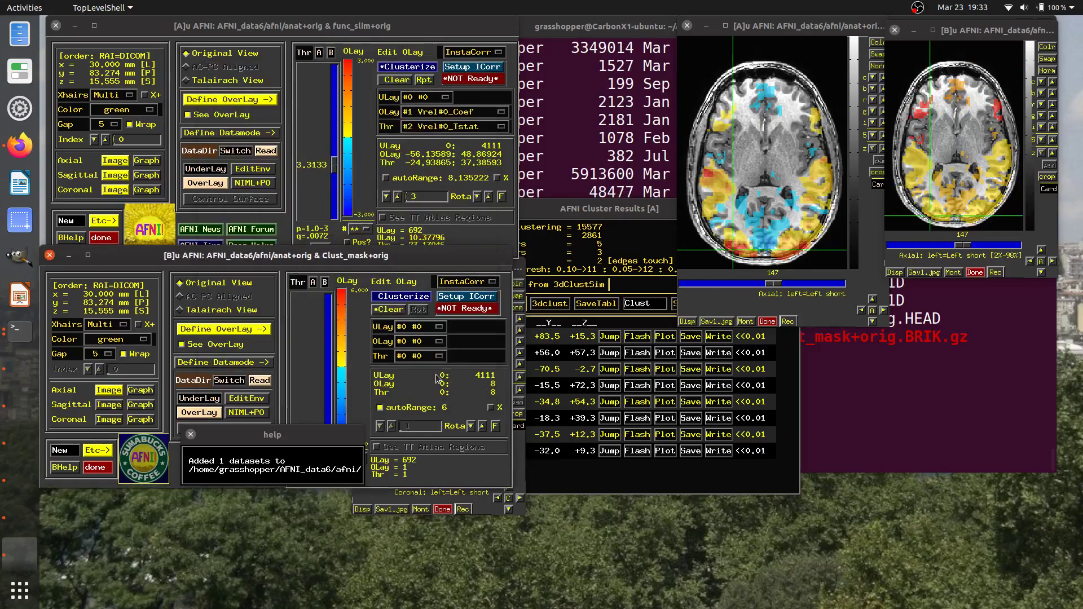
pyautogui.click(274, 473)
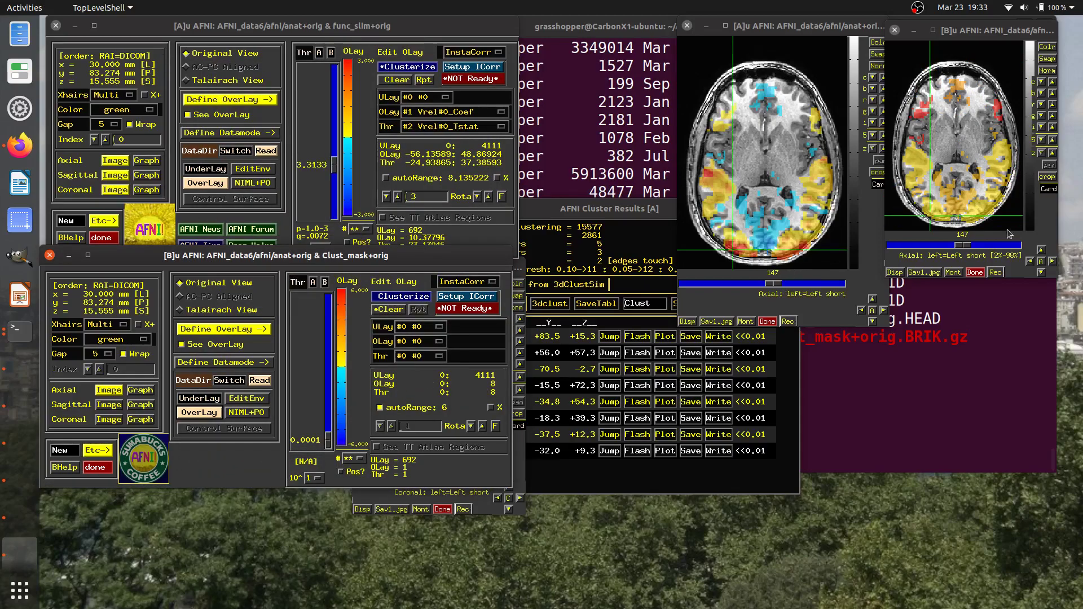
pyautogui.moveTo(1052, 279); pyautogui.dragTo(1058, 307)
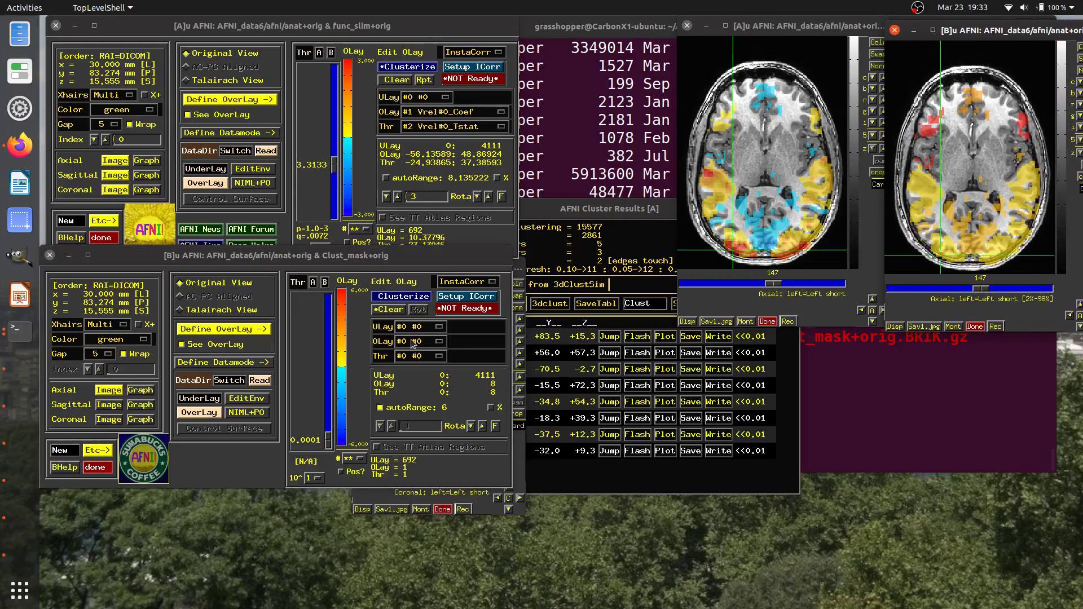
# Bring the Cluster Results table forward, then return the [B] controller with its Clust_mask overlay to the front.
pyautogui.moveTo(405, 378)
pyautogui.moveTo(625, 209)
pyautogui.mouseDown()
pyautogui.moveTo(657, 223)
pyautogui.moveTo(608, 220)
pyautogui.mouseUp()
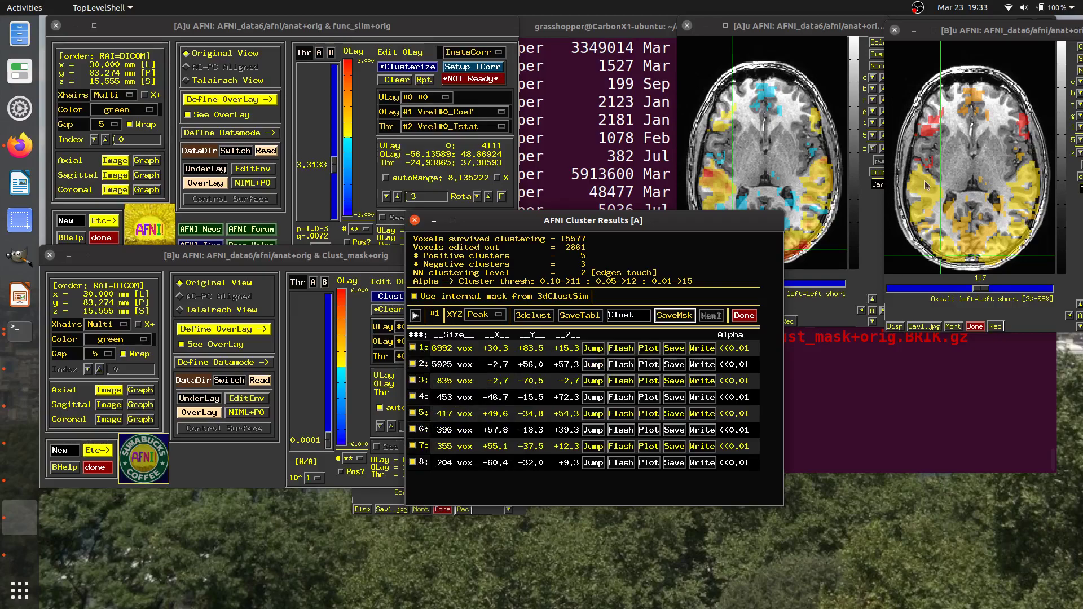
pyautogui.click(266, 258)
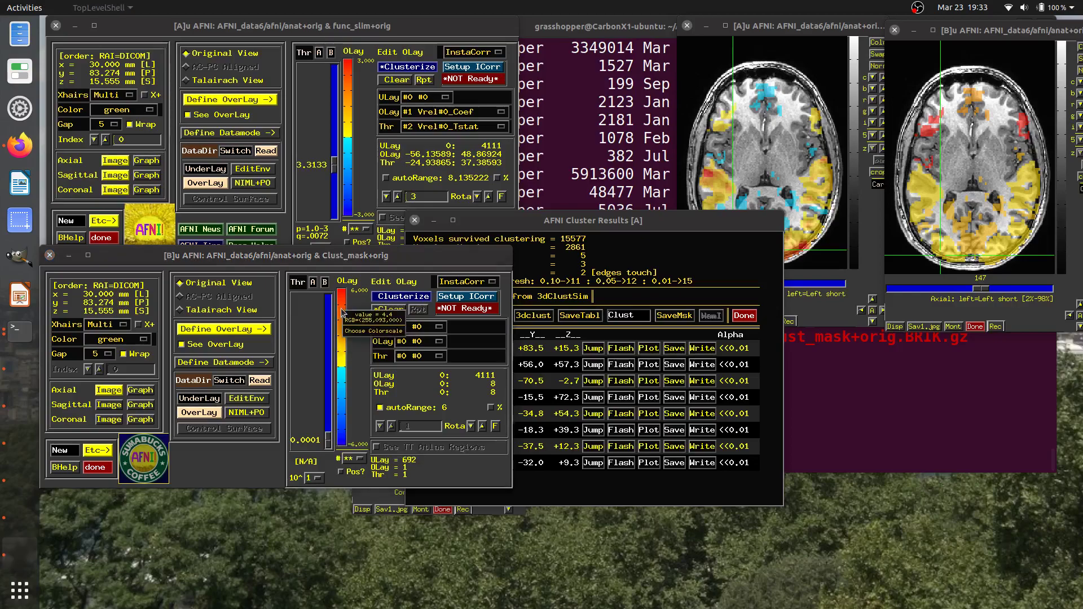
# Apply the ROI_i32 colour scale to the Clust_mask overlay from the Choose Colorscale list.
pyautogui.click(374, 332)
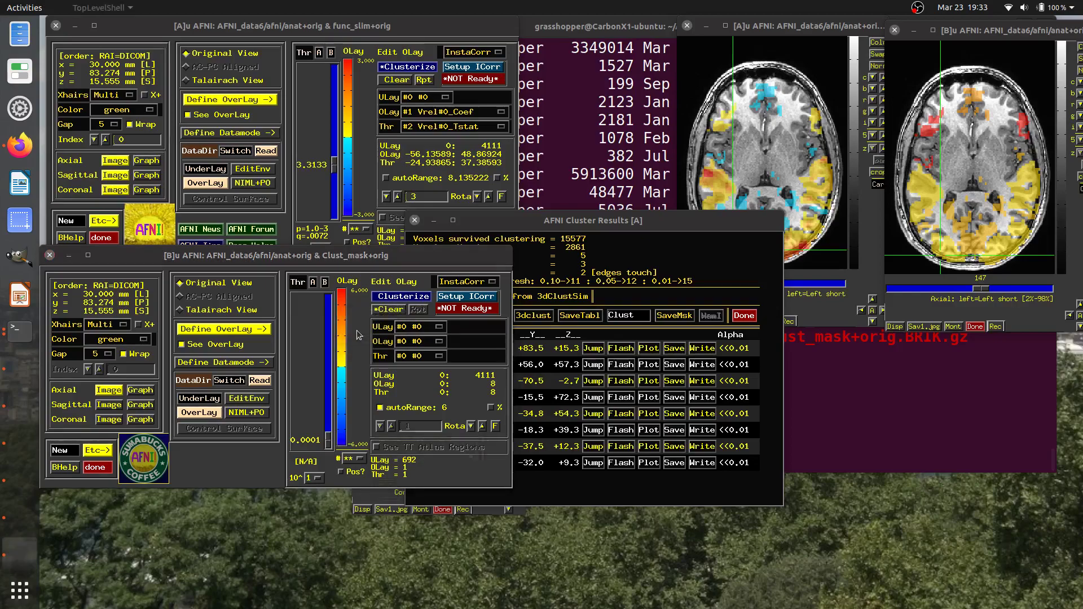
pyautogui.moveTo(431, 349); pyautogui.dragTo(453, 128)
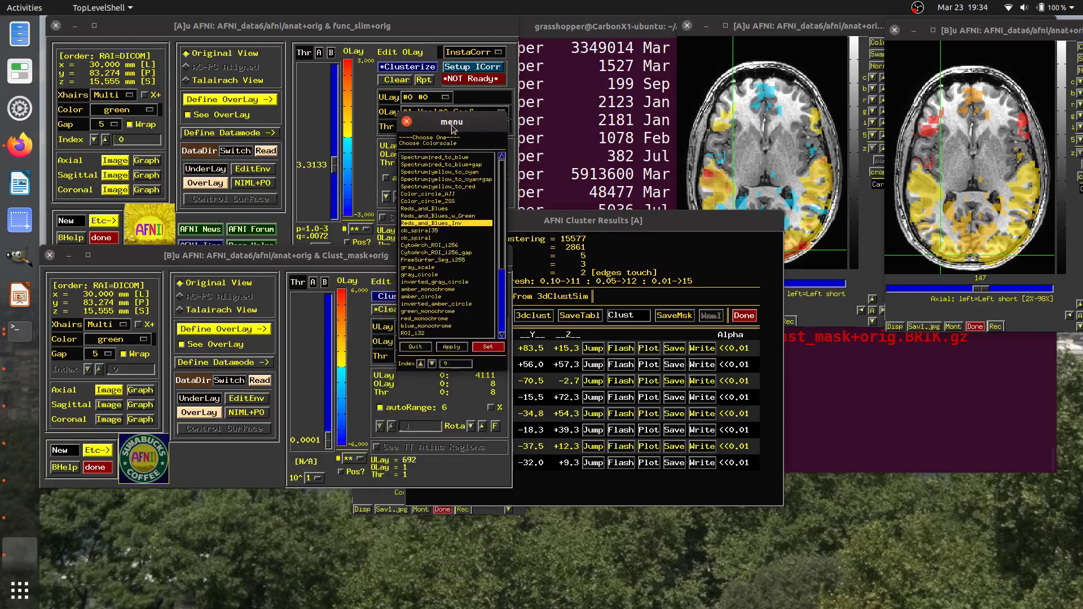
pyautogui.click(412, 333)
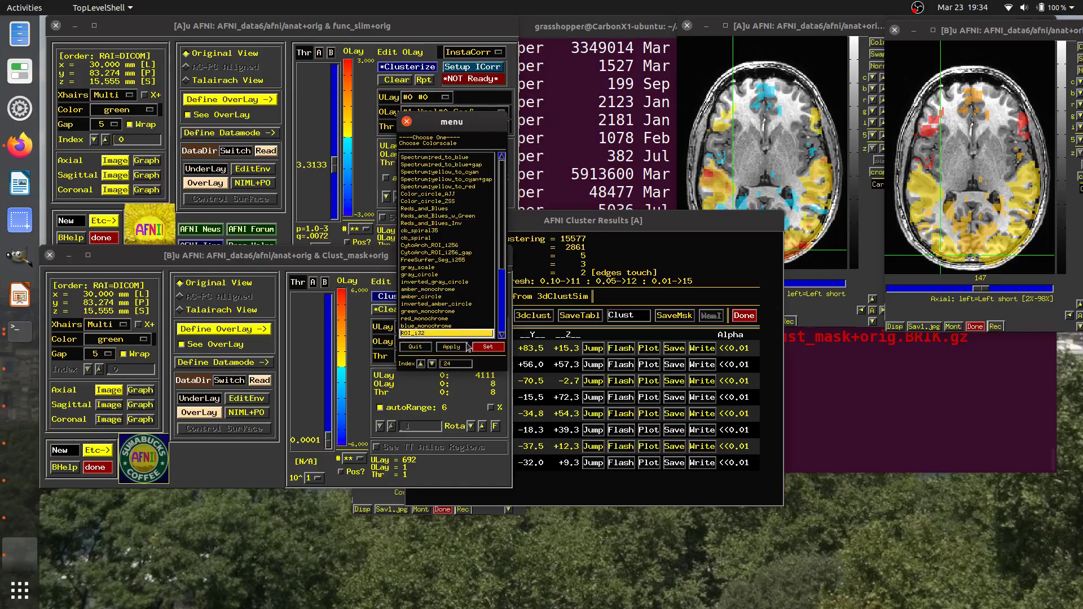
pyautogui.click(488, 347)
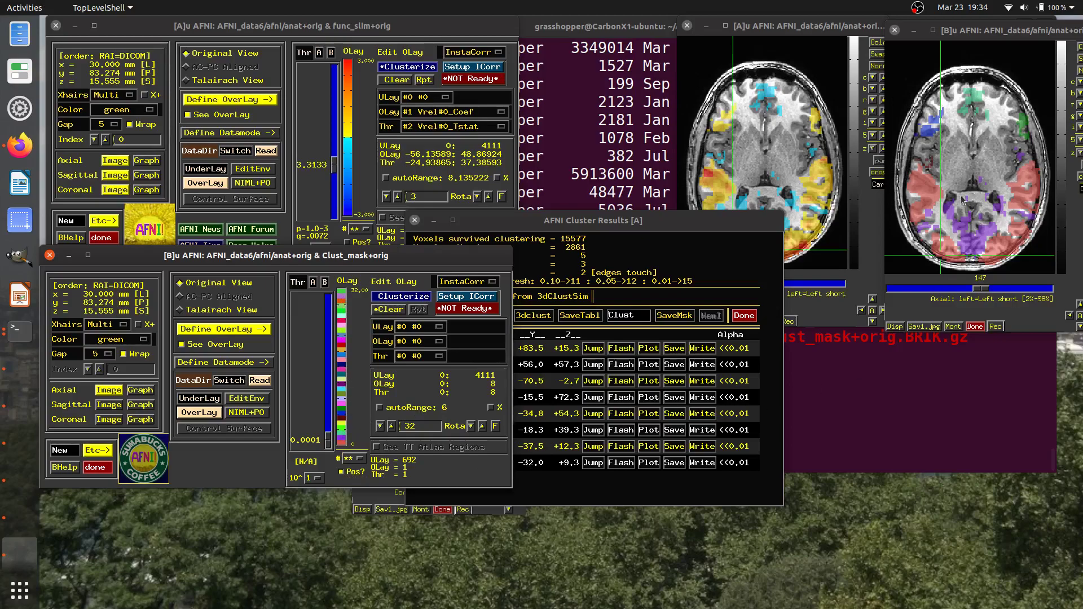
pyautogui.scroll(5, 962, 201)
# Place the [A] and [B] axial views side by side and raise overlay opacity to 9.
pyautogui.moveTo(1036, 37); pyautogui.dragTo(1001, 33)
pyautogui.moveTo(781, 27); pyautogui.dragTo(743, 27)
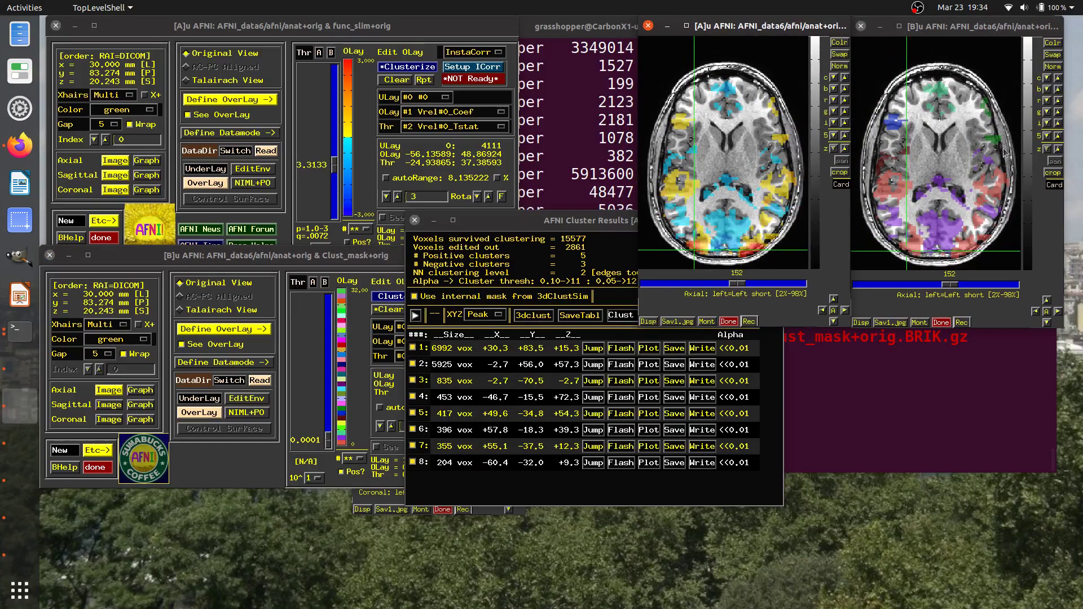
pyautogui.click(1058, 136)
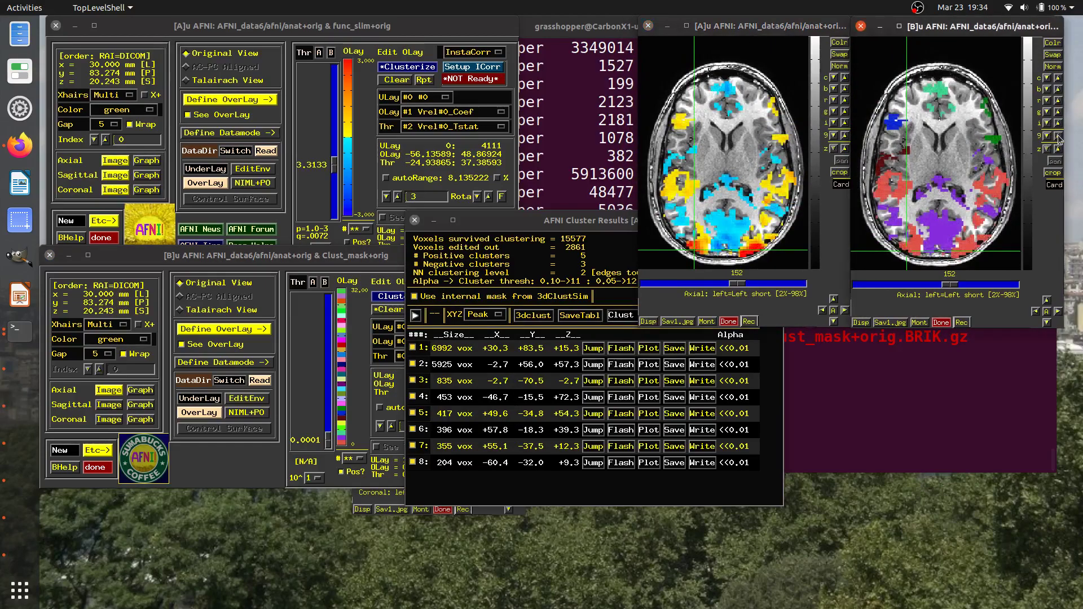
# Flash cluster 1 from the Cluster Results table and place the crosshairs on the brain.
pyautogui.click(621, 349)
pyautogui.moveTo(635, 225); pyautogui.dragTo(486, 113)
pyautogui.click(478, 236)
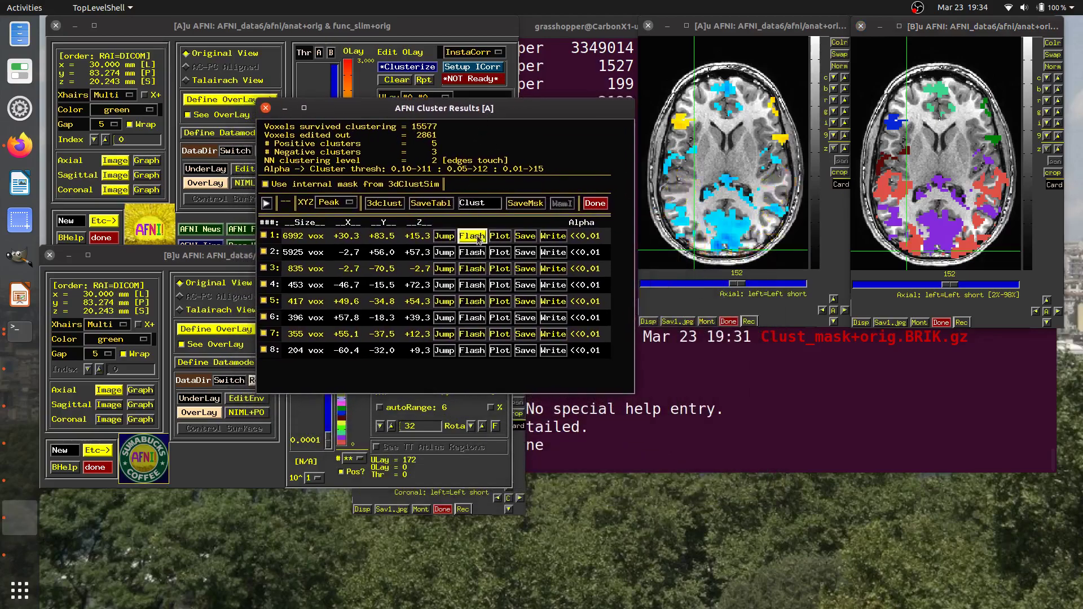
pyautogui.click(903, 192)
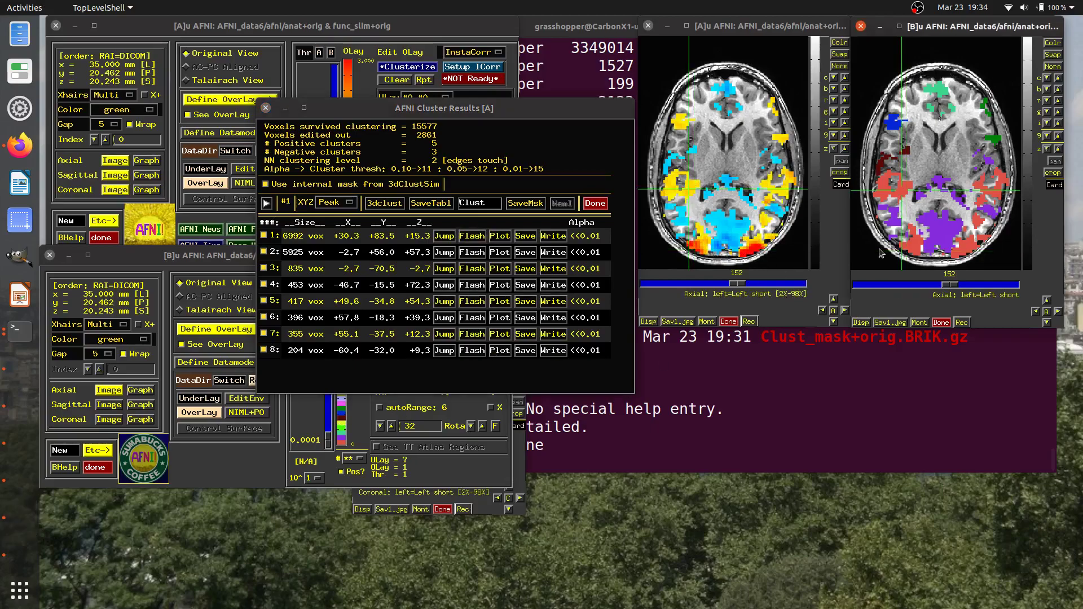
# Flash cluster 2 and put the crosshairs inside it.
pyautogui.moveTo(609, 108); pyautogui.dragTo(908, 331)
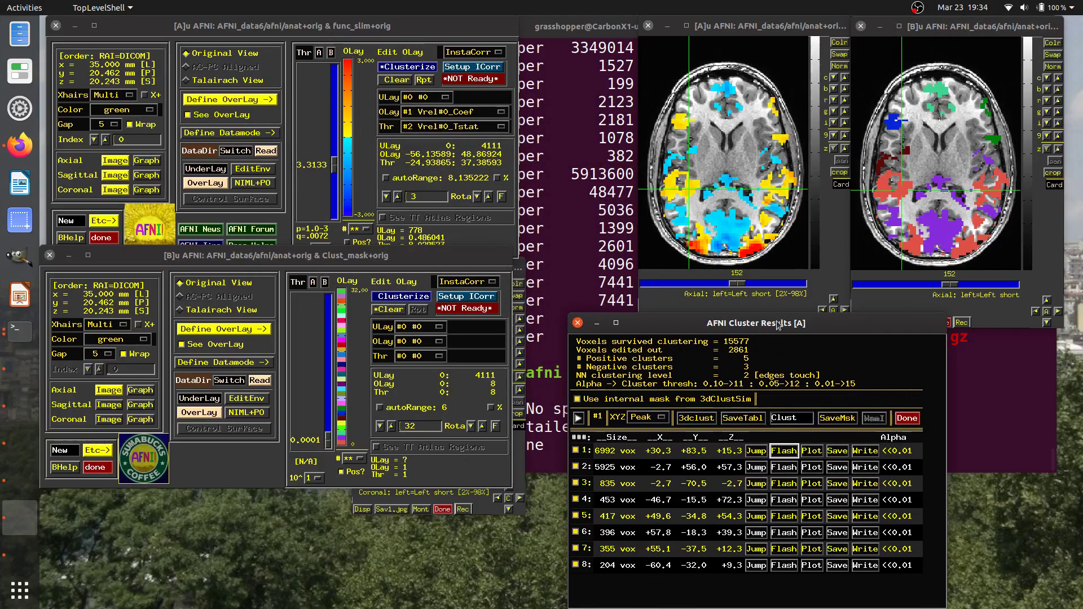
pyautogui.moveTo(777, 326); pyautogui.dragTo(784, 288)
pyautogui.click(796, 431)
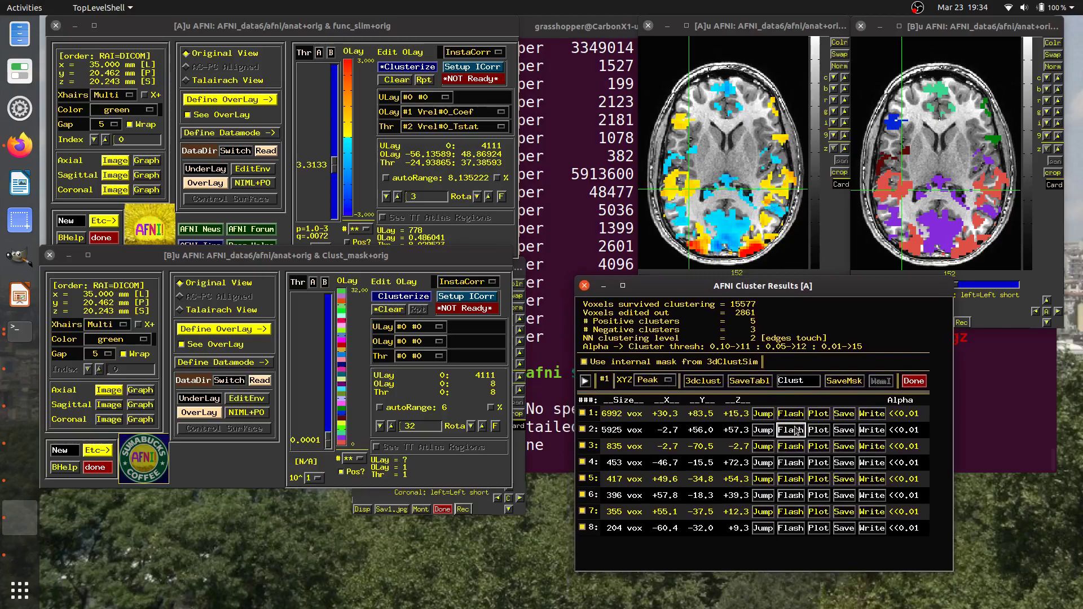
pyautogui.click(947, 229)
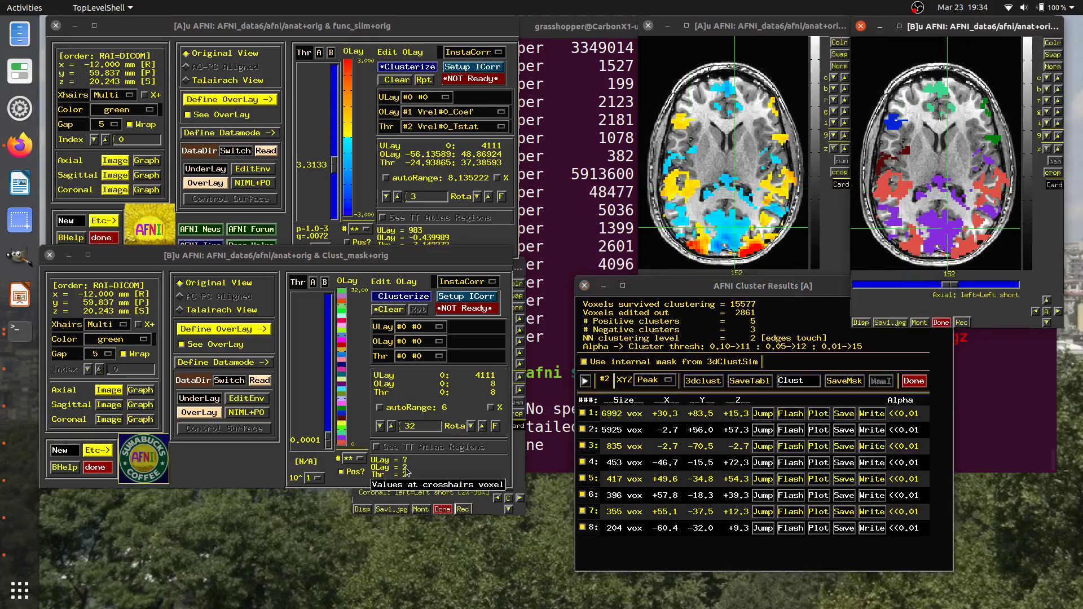
pyautogui.moveTo(637, 285); pyautogui.dragTo(580, 190)
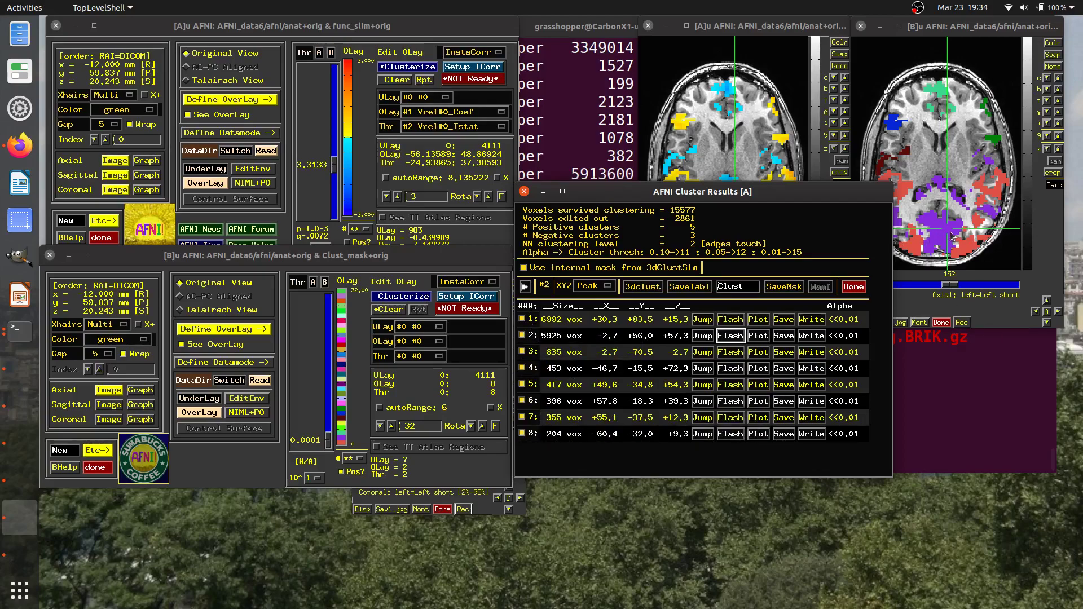
# Bring both axial views and then the terminal back to the front.
pyautogui.click(959, 23)
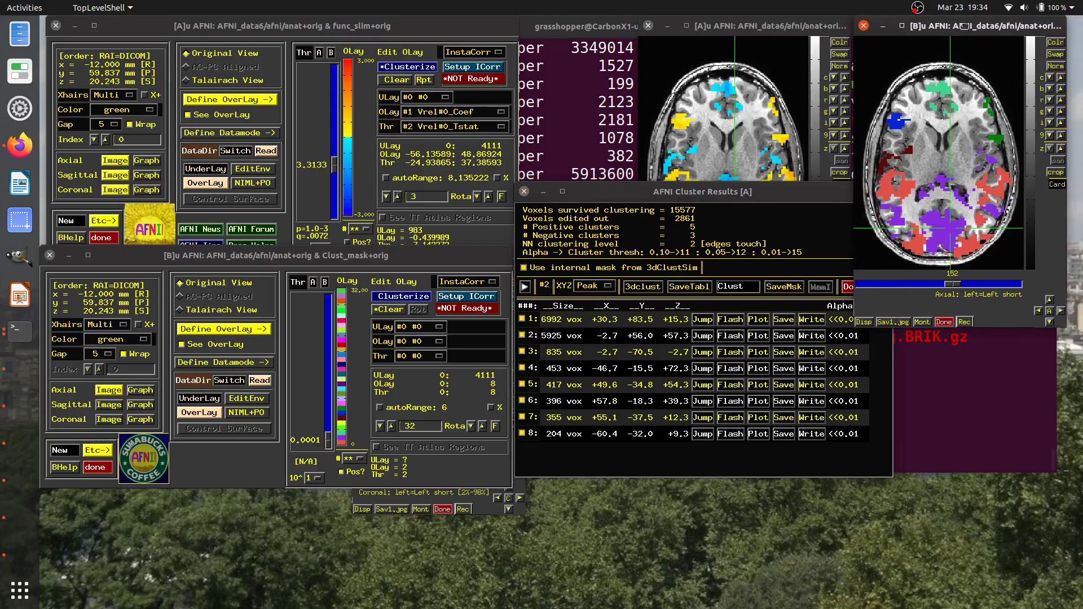
pyautogui.click(754, 29)
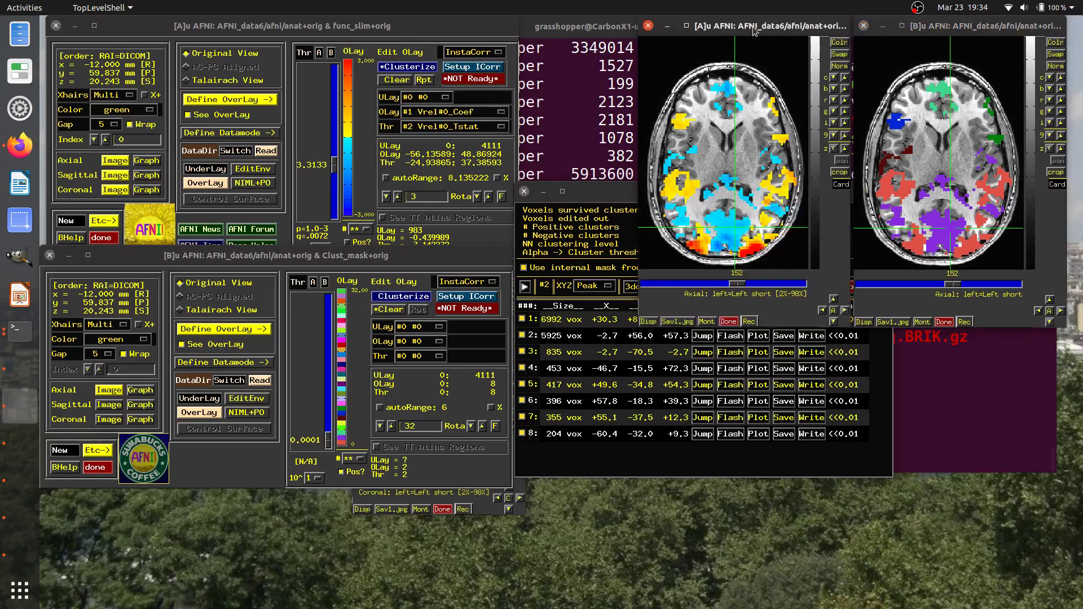
pyautogui.click(592, 114)
# Clear the terminal and select the earlier 3dClusterize command from the scrollback.
pyautogui.hotkey('ctrl', 'l')
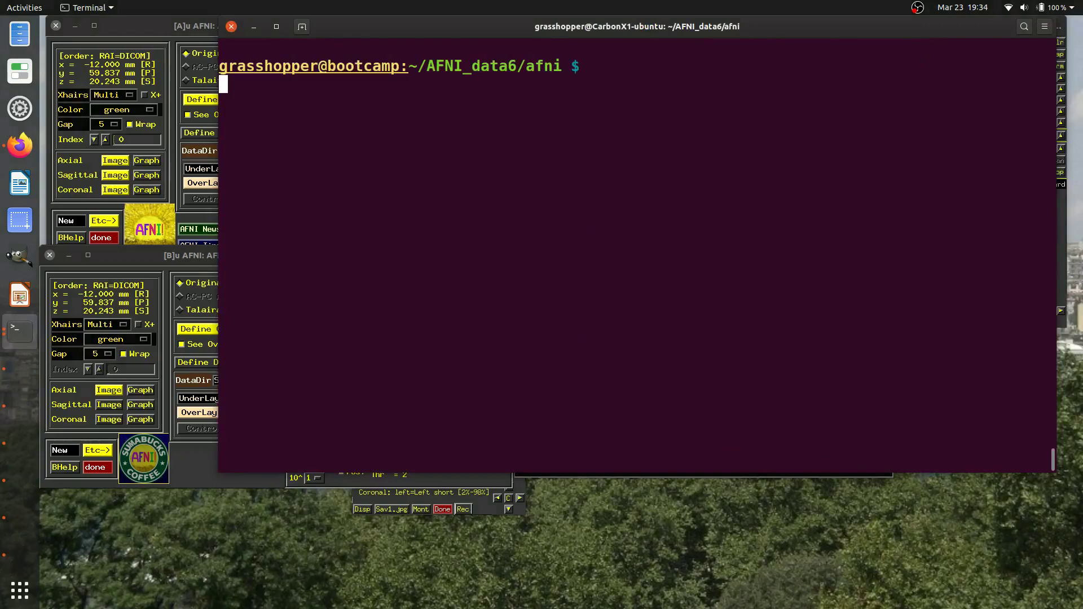
pyautogui.scroll(10, 581, 136)
pyautogui.scroll(7, 564, 139)
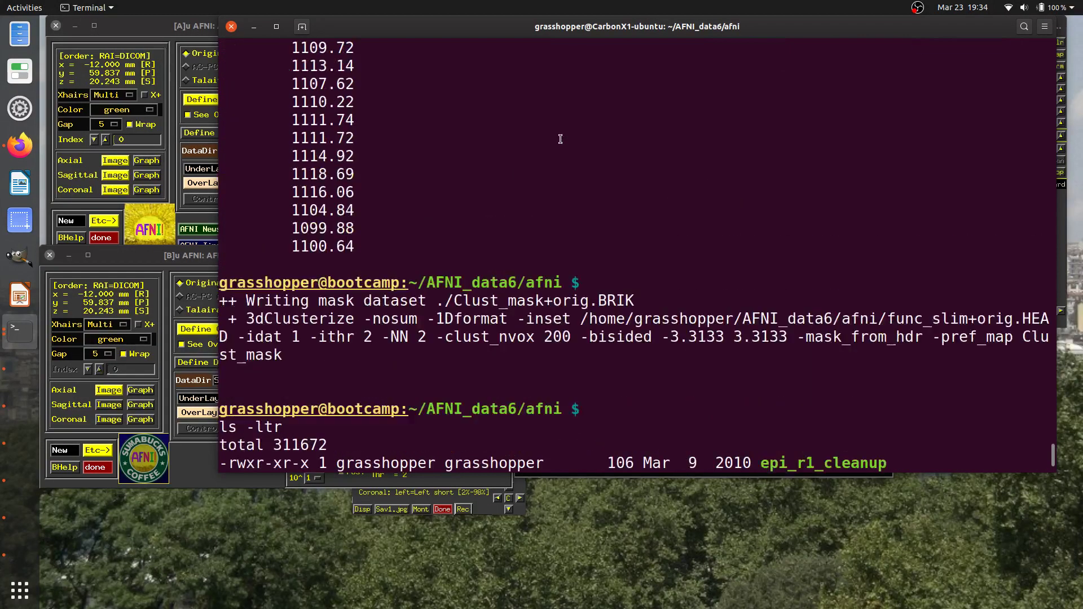
pyautogui.moveTo(246, 318); pyautogui.dragTo(282, 354)
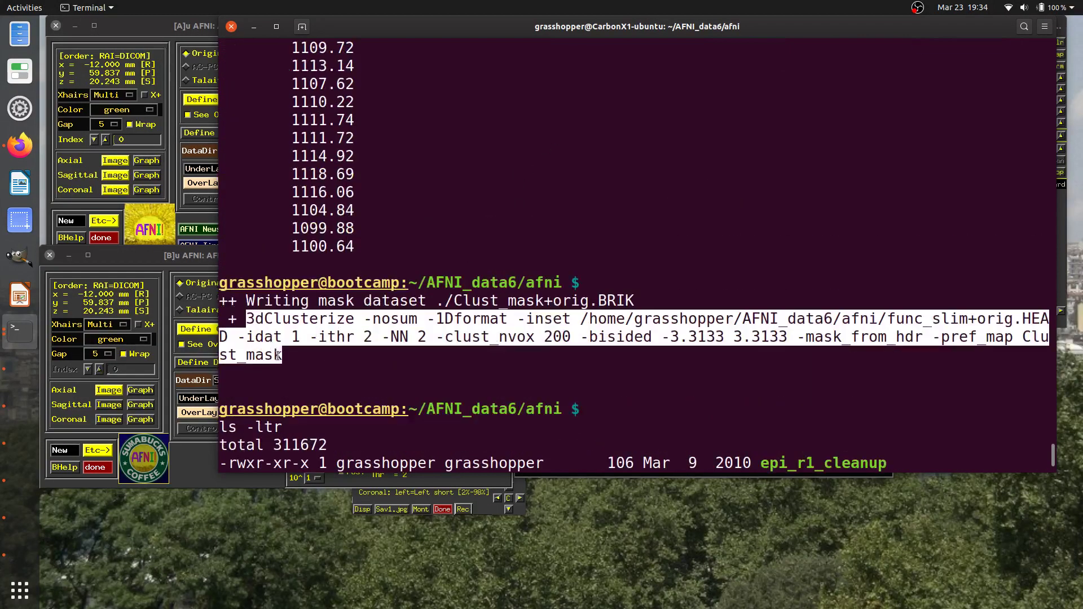
pyautogui.scroll(-12, 473, 228)
pyautogui.hotkey('ctrl', 'l')
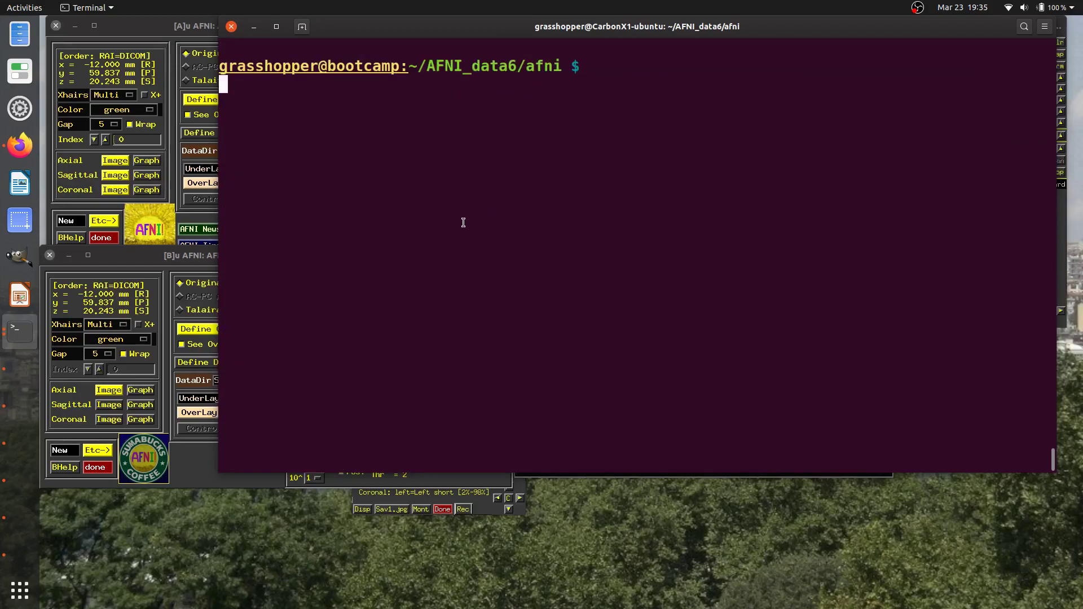
# Paste the 3dClusterize command with -pref_dat Clust_dat -overwrite appended and run it.
pyautogui.write('3dClusterize -nosum -1Dformat -inset /home/grasshopper/AFNI_data6/afni/func_slim+orig.HEAD -idat 1 -ithr 2 -NN 2 -clust_nvox 200 -bisided -3.3133 3.3133 -mask_from_hdr -pref_map Clust_mask')
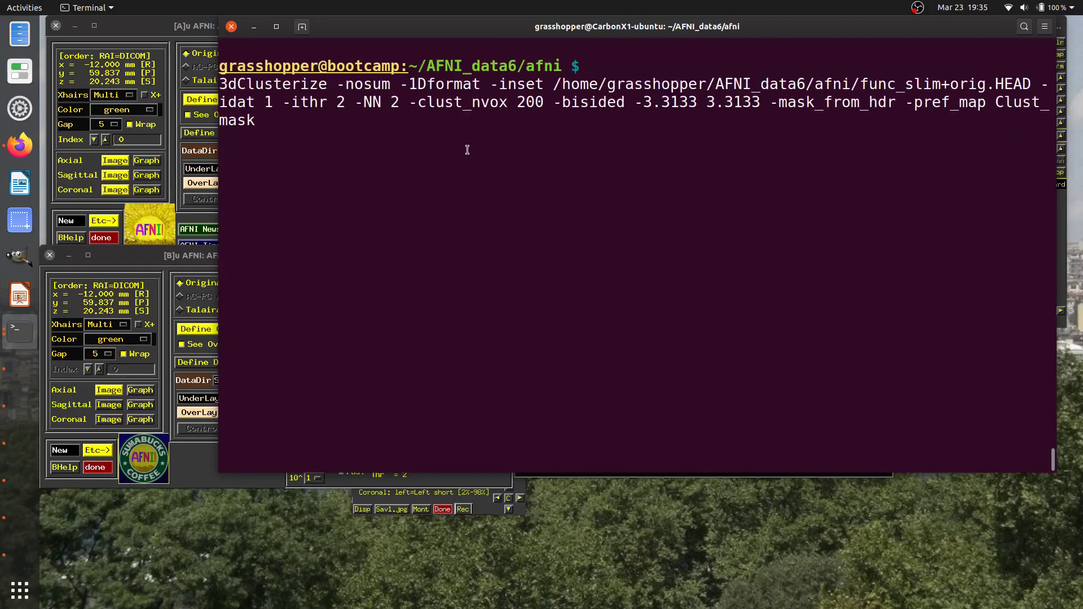
pyautogui.write('-pref_dat Clust_dat ')
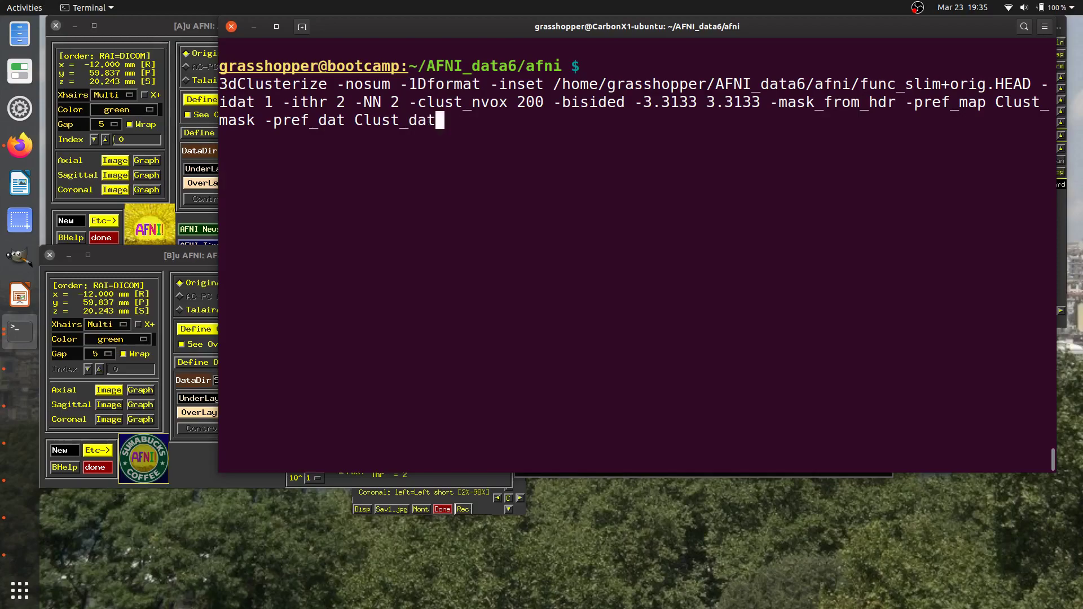
pyautogui.write('-overw')
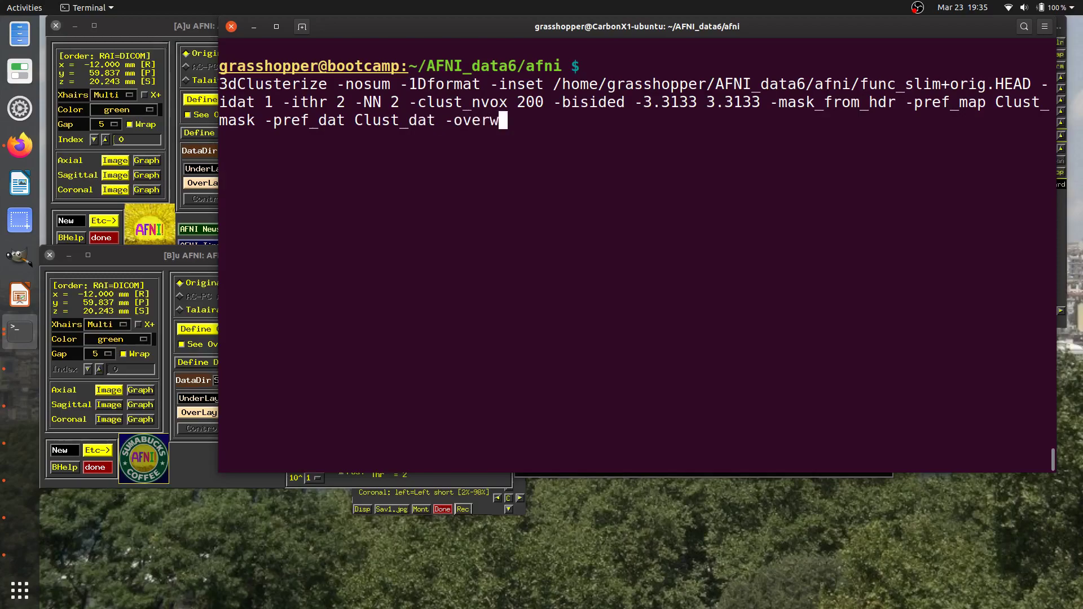
pyautogui.write('ite')
pyautogui.press('BackSpace')
pyautogui.press('BackSpace')
pyautogui.press('BackSpace')
pyautogui.write('r')
pyautogui.press('BackSpace')
pyautogui.write('rite')
pyautogui.press('Return')
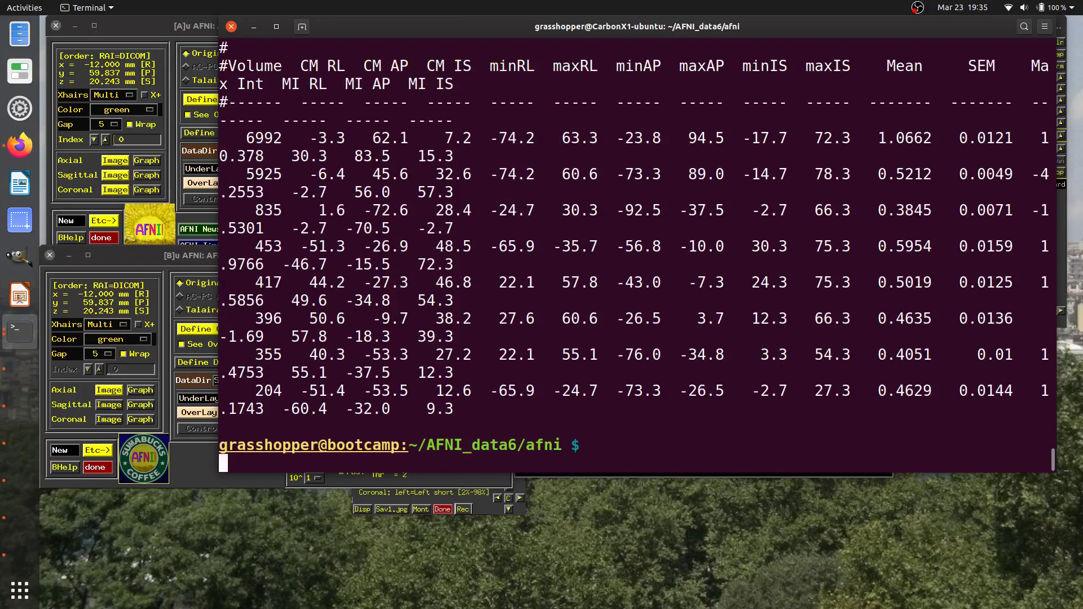
# Widen the terminal window across the screen so the cluster table fits.
pyautogui.moveTo(210, 154); pyautogui.dragTo(38, 153)
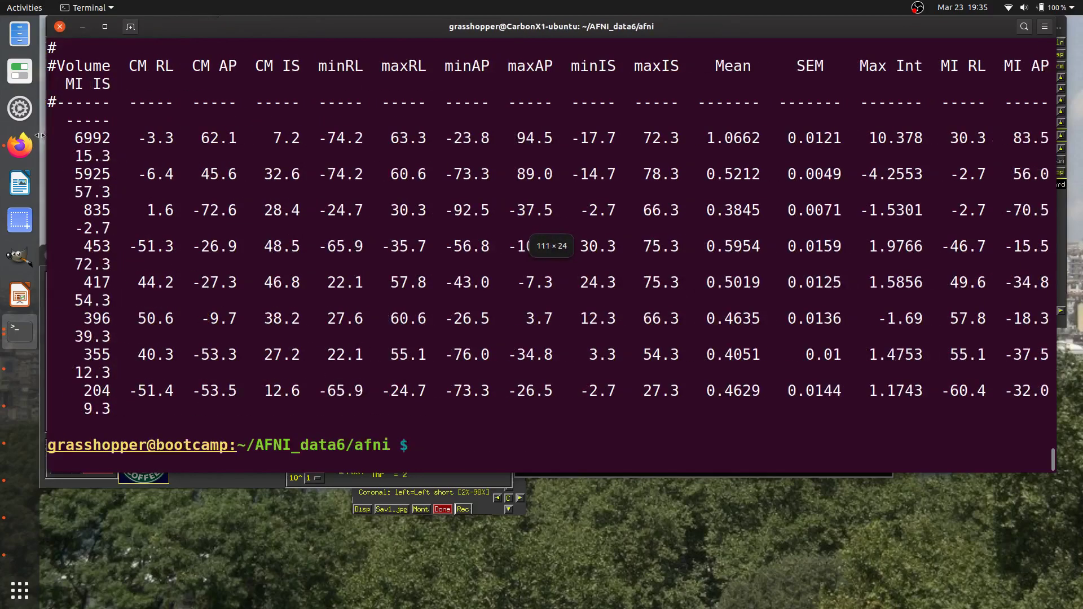
pyautogui.moveTo(1055, 220); pyautogui.dragTo(1075, 216)
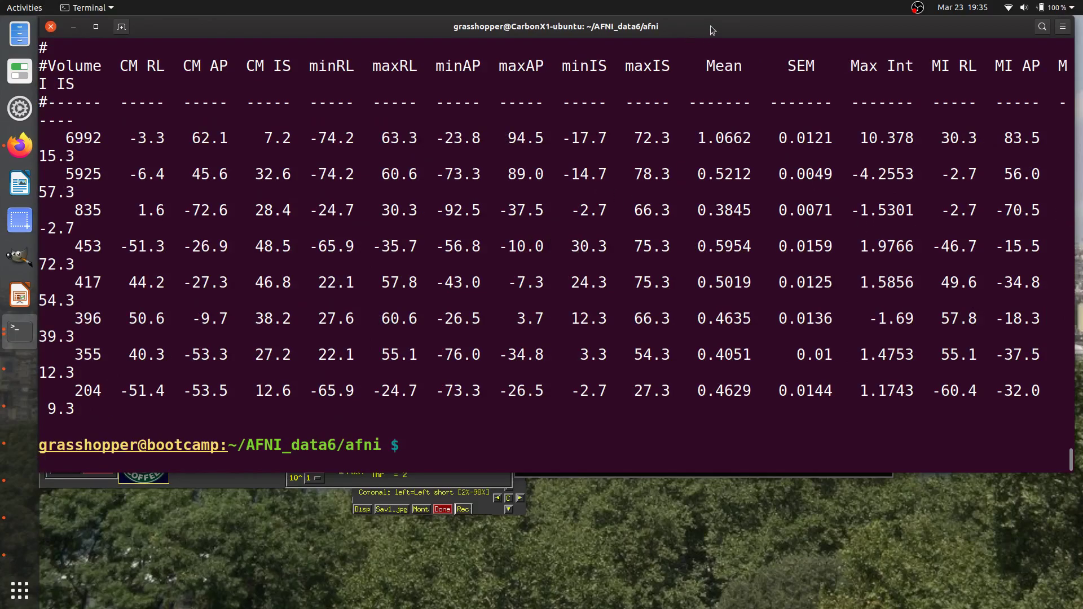
pyautogui.moveTo(714, 29); pyautogui.dragTo(560, 29)
pyautogui.moveTo(918, 131); pyautogui.dragTo(1080, 131)
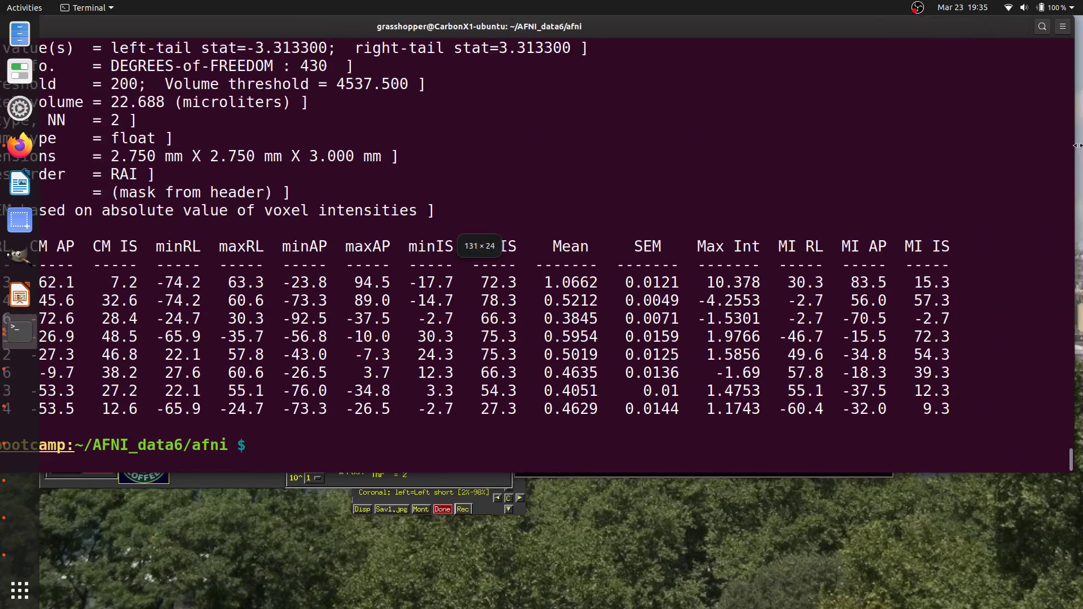
pyautogui.moveTo(686, 32); pyautogui.dragTo(852, 33)
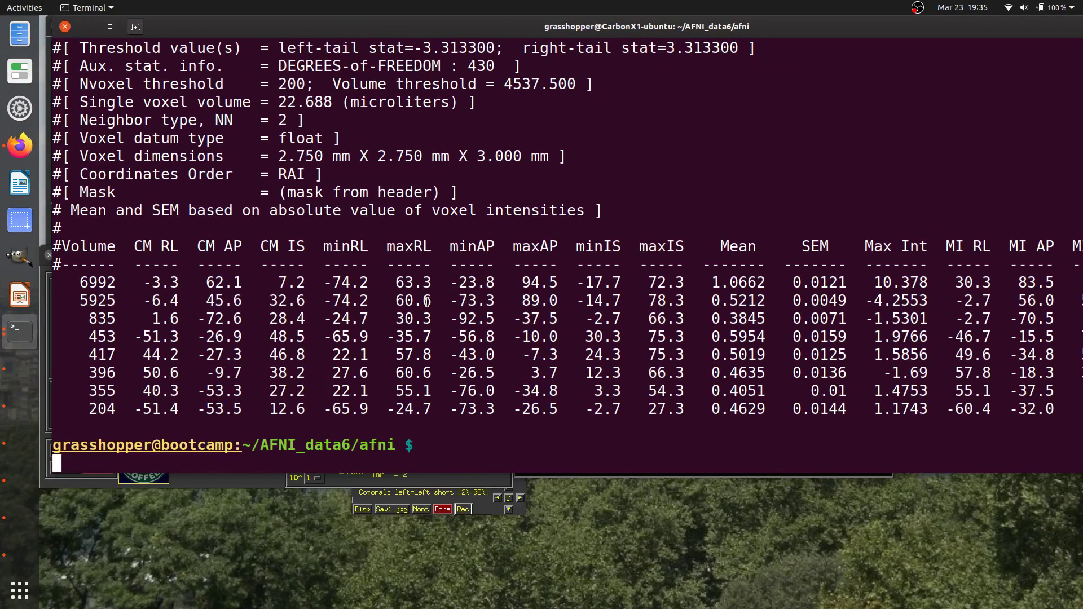
# List the folder's files by time with ls -ltr to find the new Clust_dat and Clust_mask datasets.
pyautogui.scroll(6, 391, 310)
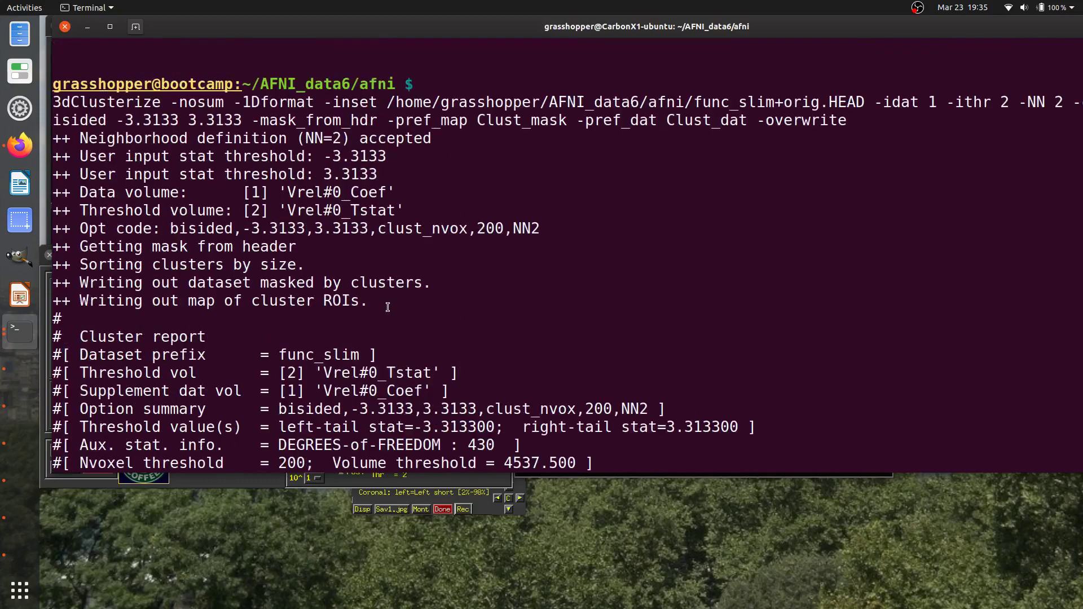
pyautogui.scroll(-3, 389, 303)
pyautogui.scroll(-3, 389, 303)
pyautogui.write('ls -ltr')
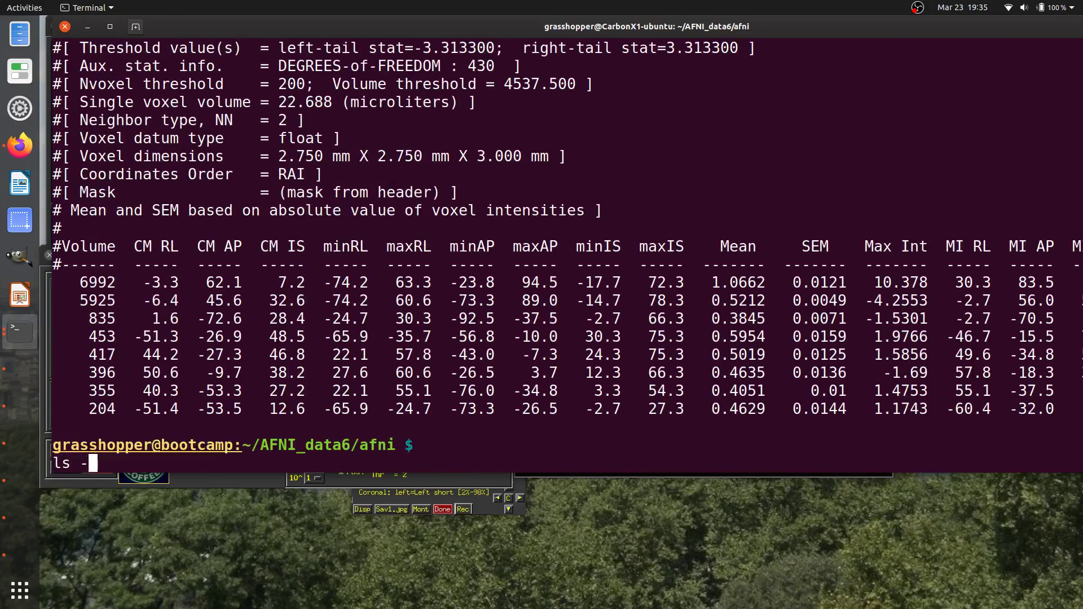
pyautogui.press('Return')
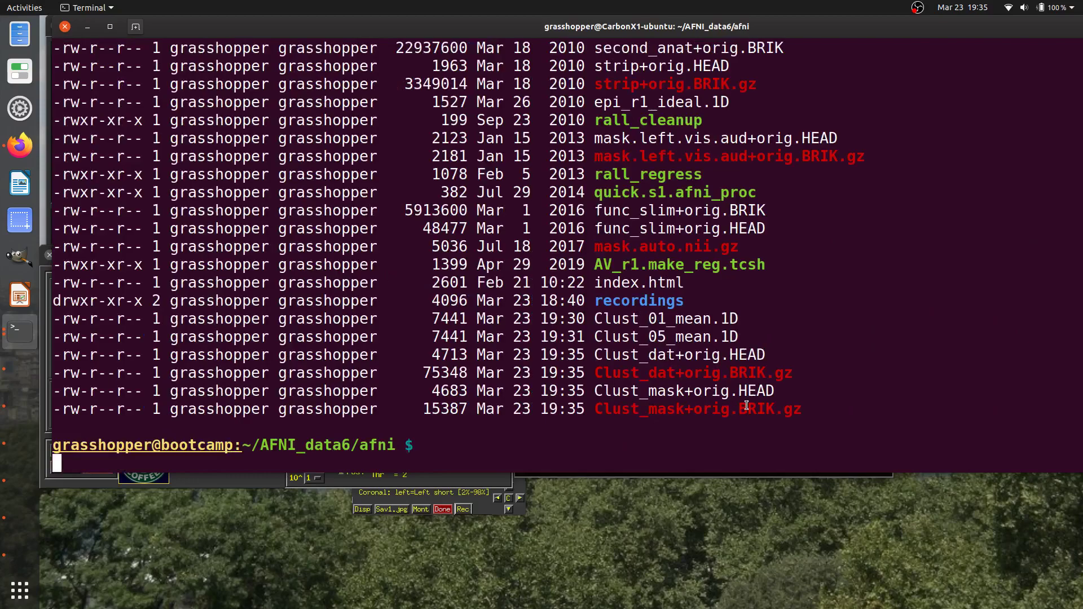
# Run 3dinfo on Clust_dat+orig.BRIK.gz and highlight its value range up to 10.378.
pyautogui.doubleClick(662, 370)
pyautogui.press('super+c')
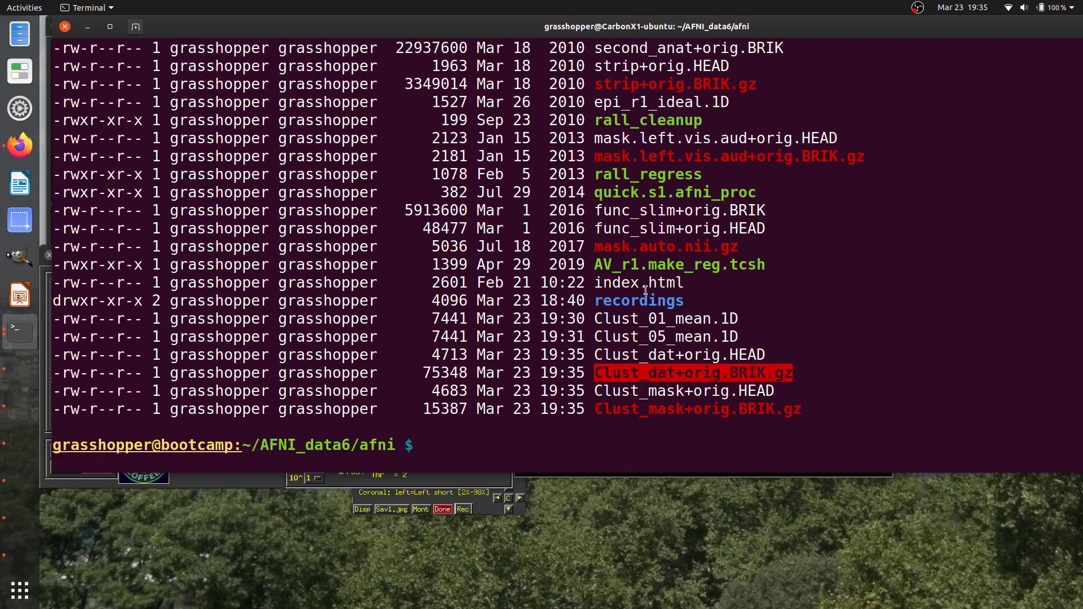
pyautogui.write('3dinfo')
pyautogui.middleClick(829, 319)
pyautogui.press('Return')
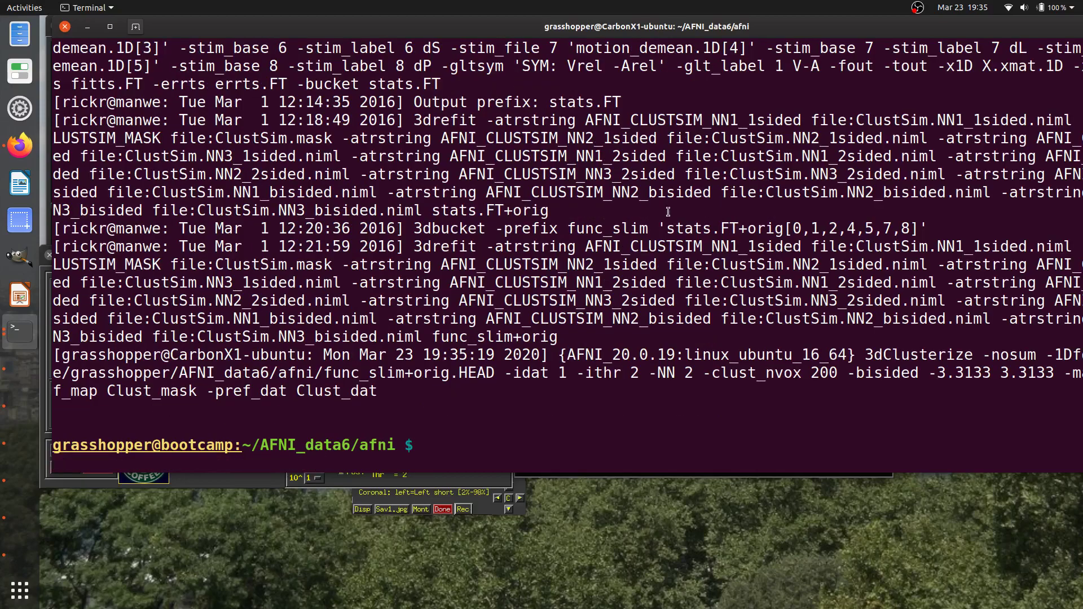
pyautogui.scroll(7, 668, 211)
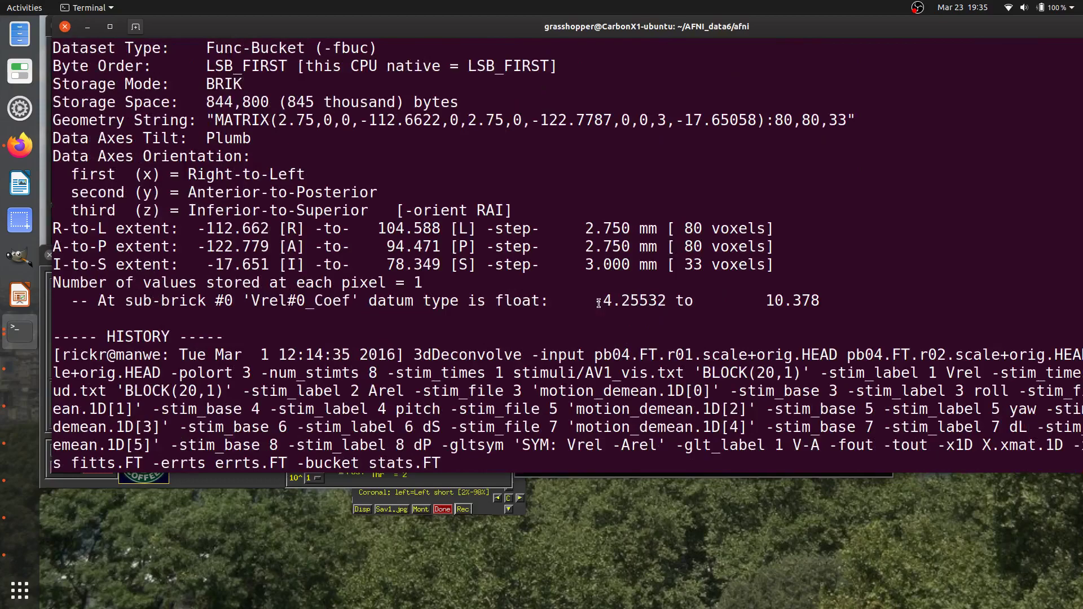
pyautogui.moveTo(599, 303); pyautogui.dragTo(820, 303)
pyautogui.moveTo(705, 35); pyautogui.dragTo(706, 377)
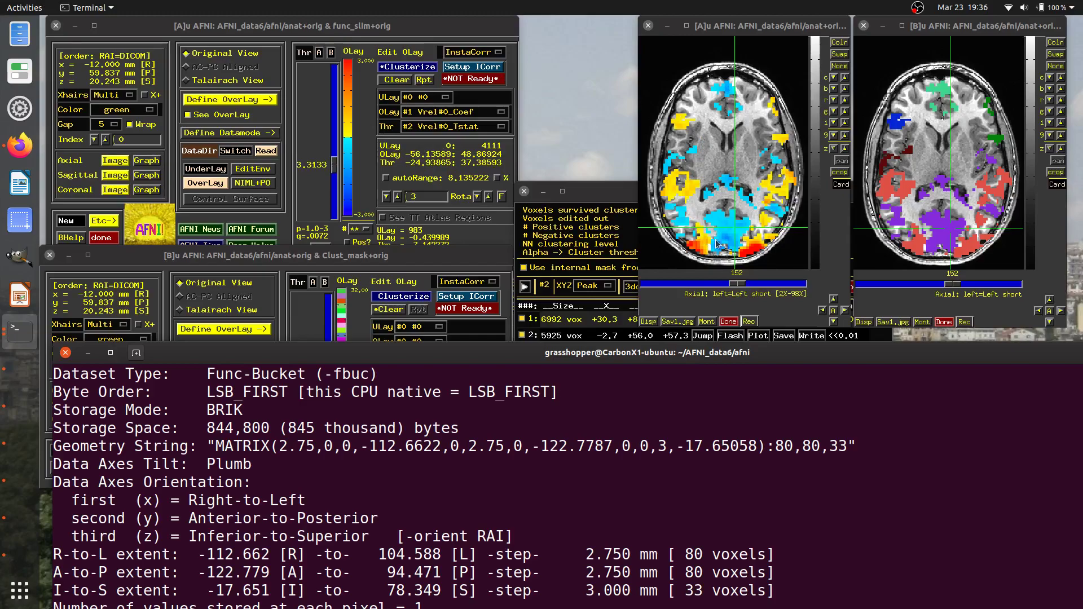
# Open a third controller C with an axial viewer placed at the top centre.
pyautogui.moveTo(681, 354); pyautogui.dragTo(643, 455)
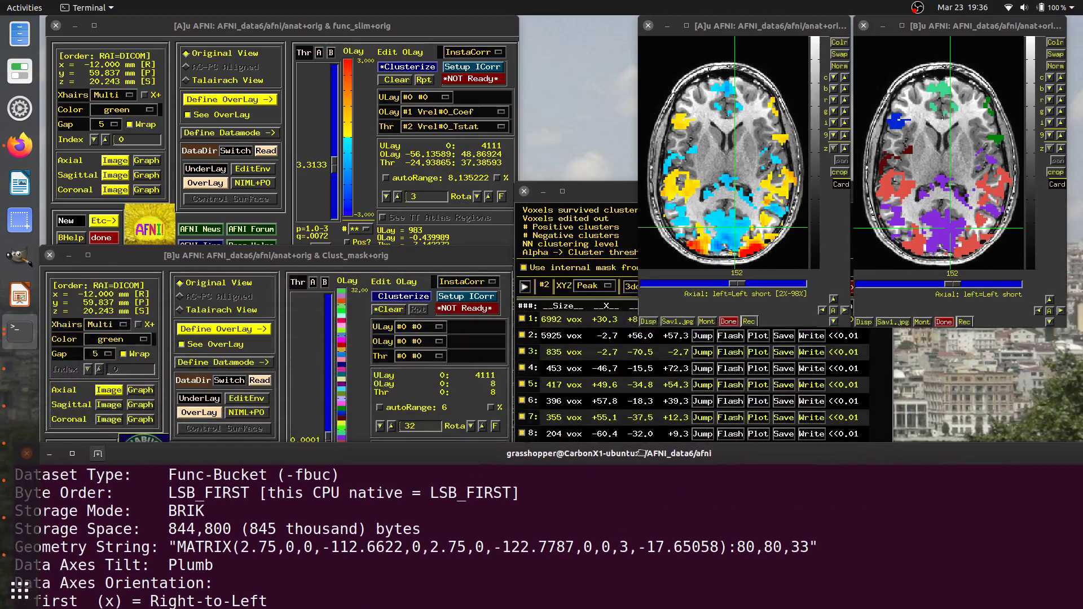
pyautogui.moveTo(443, 257); pyautogui.dragTo(443, 164)
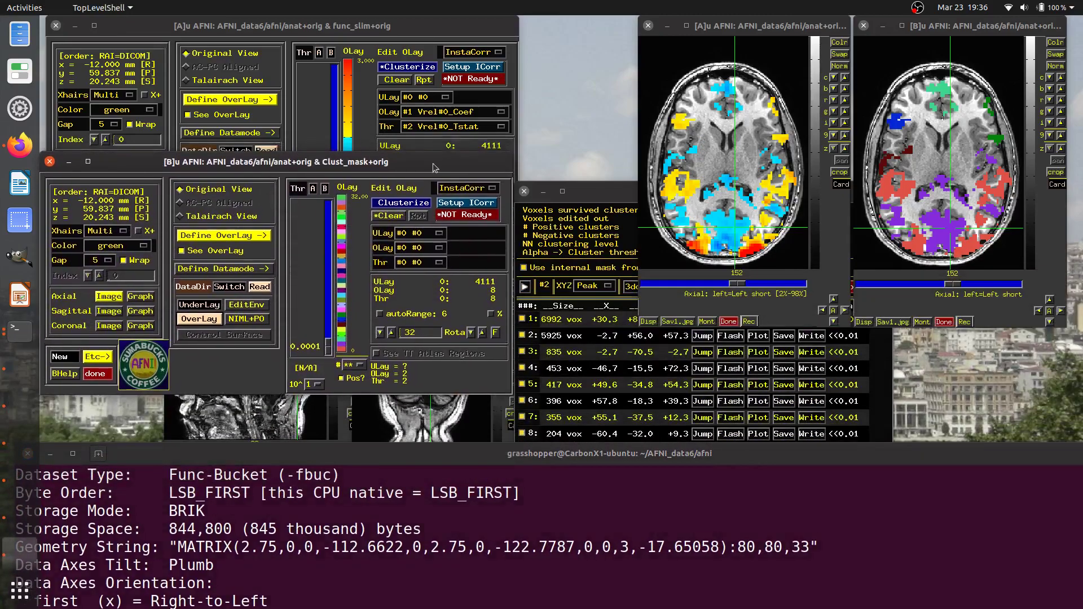
pyautogui.click(60, 357)
pyautogui.click(120, 328)
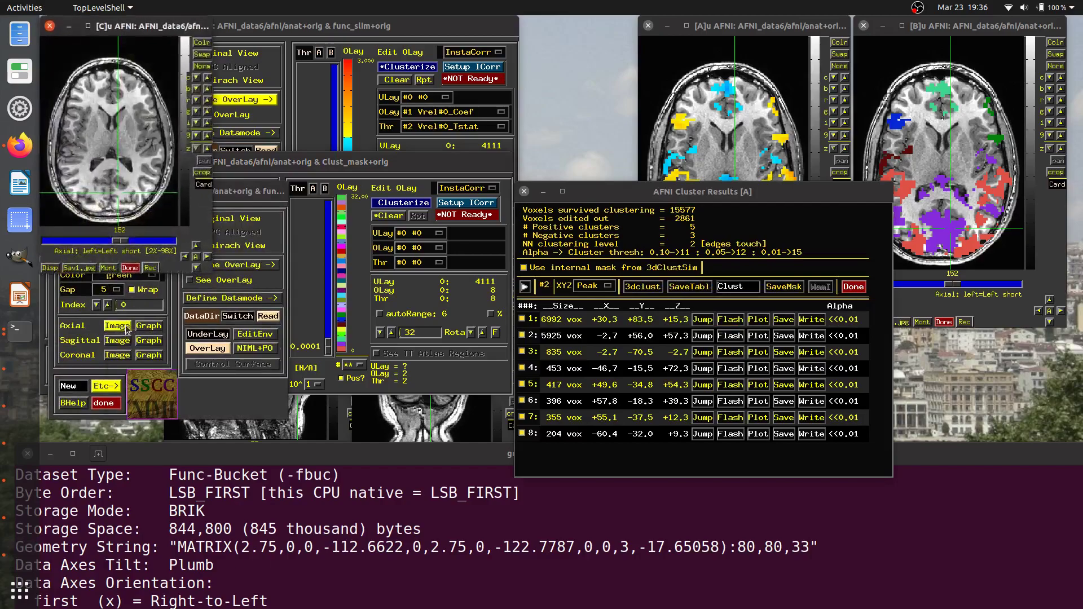
pyautogui.moveTo(204, 337); pyautogui.dragTo(564, 30)
# Set Clust_dat as controller C's overlay dataset.
pyautogui.click(225, 349)
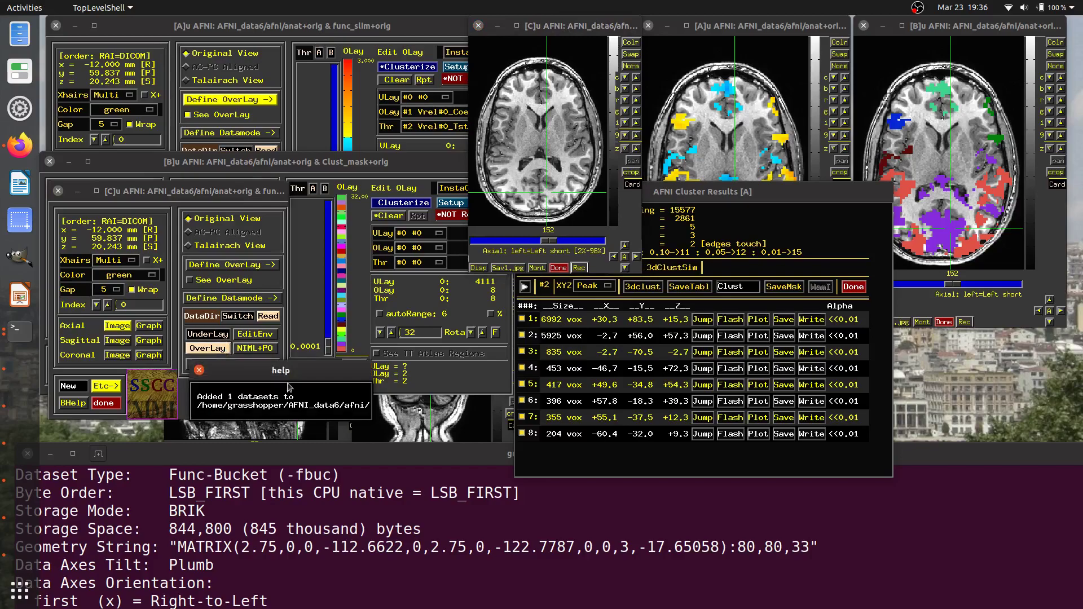
pyautogui.scroll(-5, 285, 399)
pyautogui.scroll(-6, 285, 399)
pyautogui.moveTo(285, 278); pyautogui.dragTo(250, 52)
pyautogui.click(223, 339)
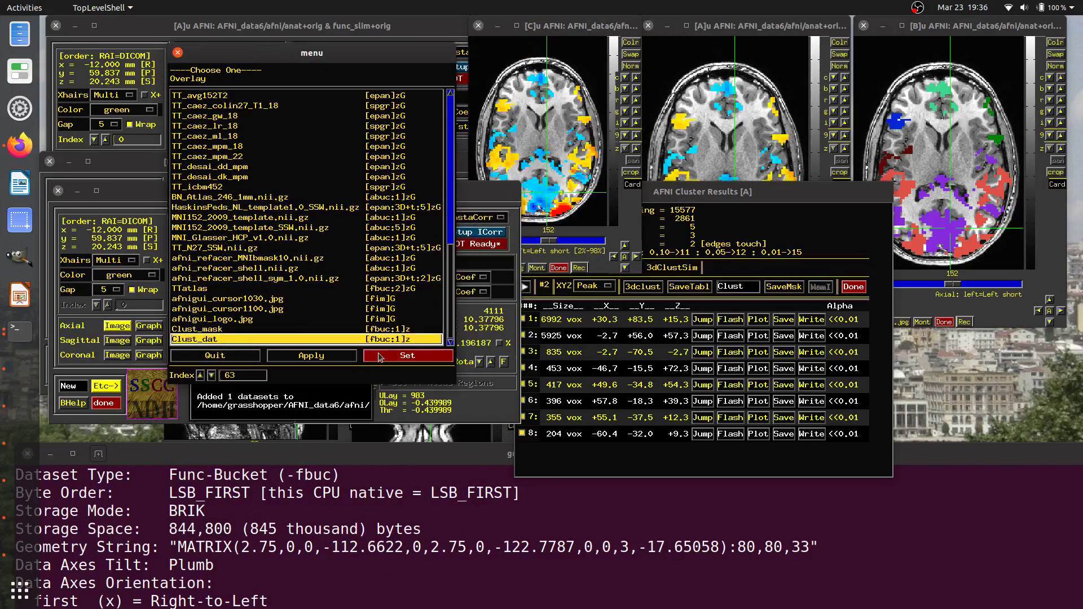
pyautogui.click(395, 355)
# Place the crosshairs in the C axial image to inspect the Clust_dat values.
pyautogui.moveTo(729, 194); pyautogui.dragTo(807, 292)
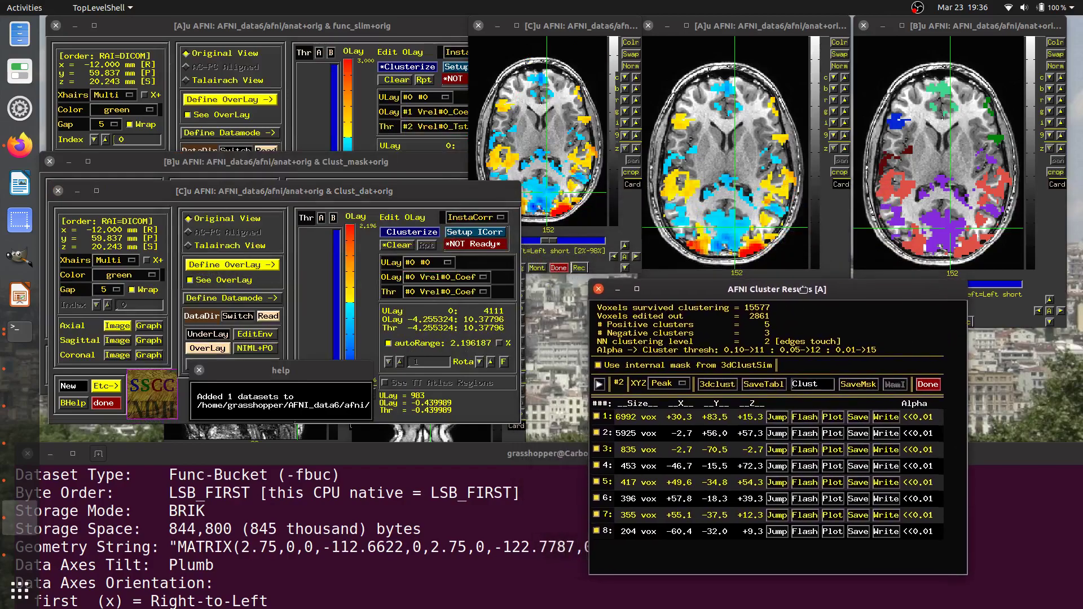
pyautogui.click(512, 164)
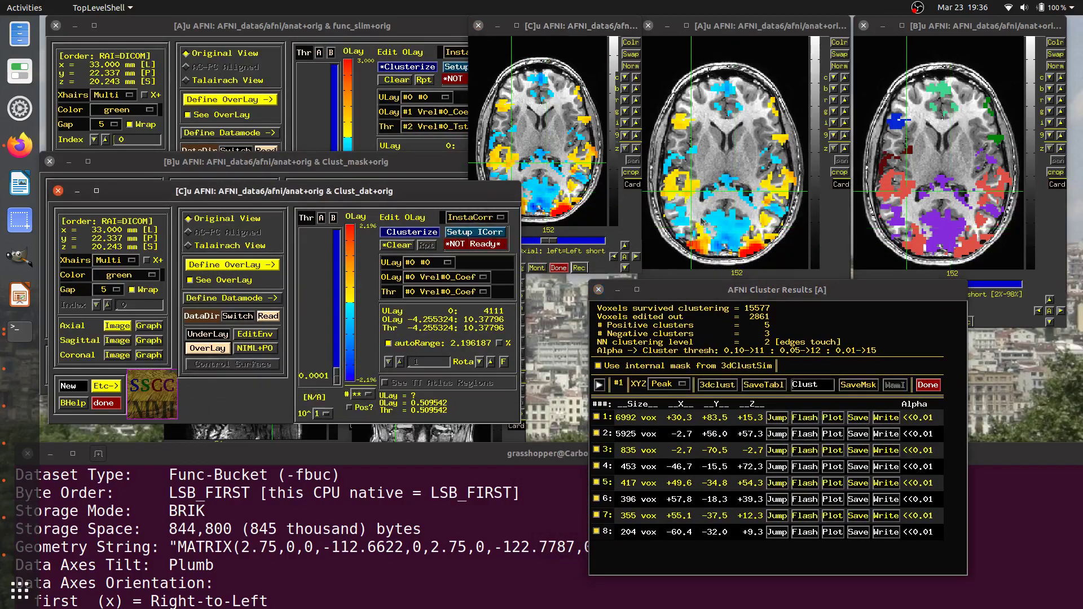
pyautogui.moveTo(449, 191); pyautogui.dragTo(464, 237)
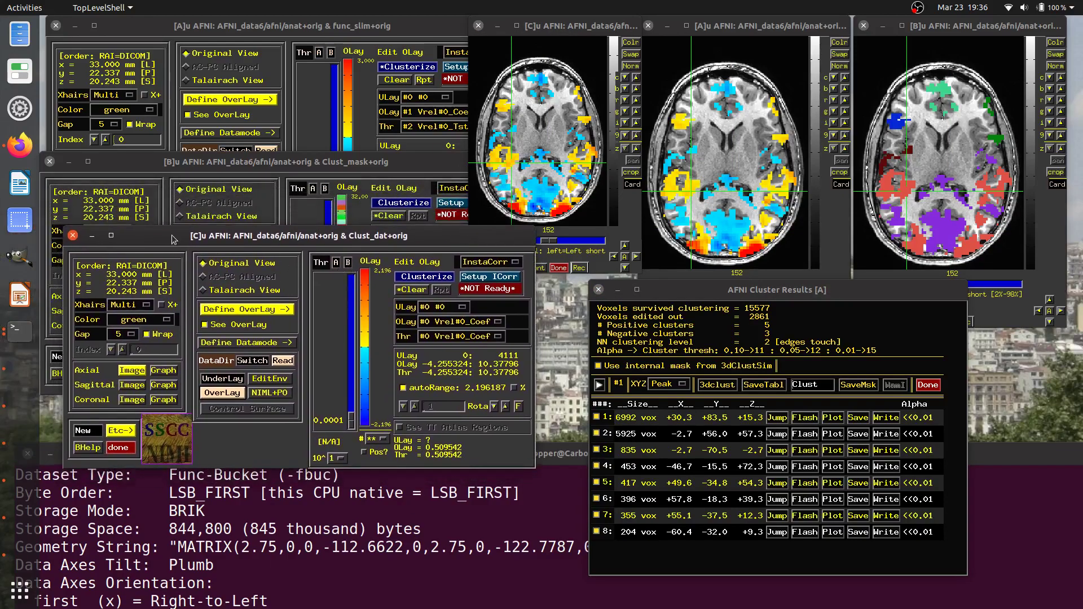
pyautogui.moveTo(194, 18); pyautogui.dragTo(157, 19)
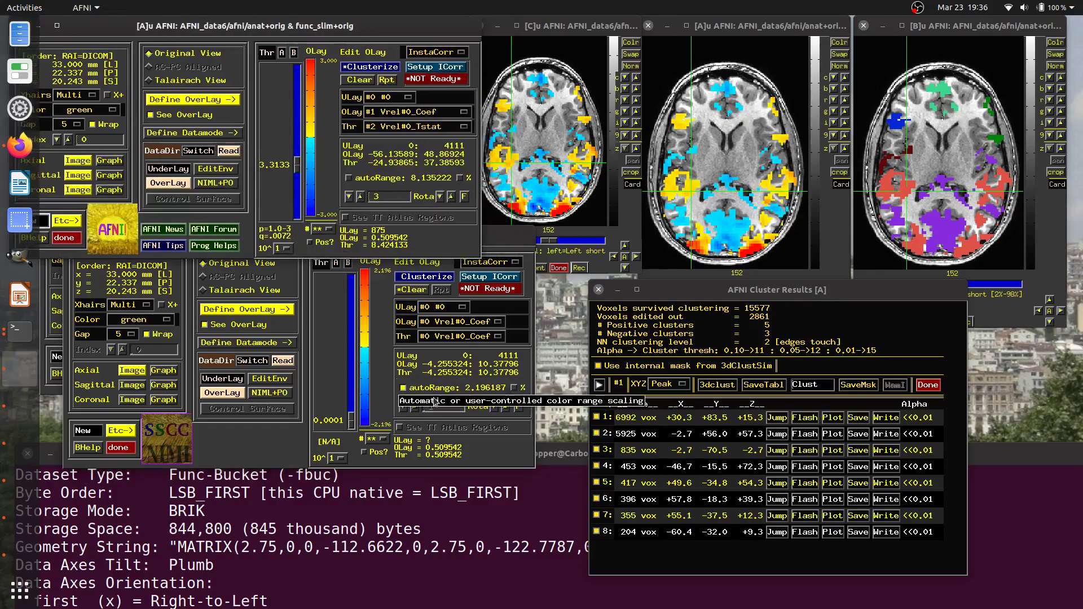
pyautogui.click(510, 165)
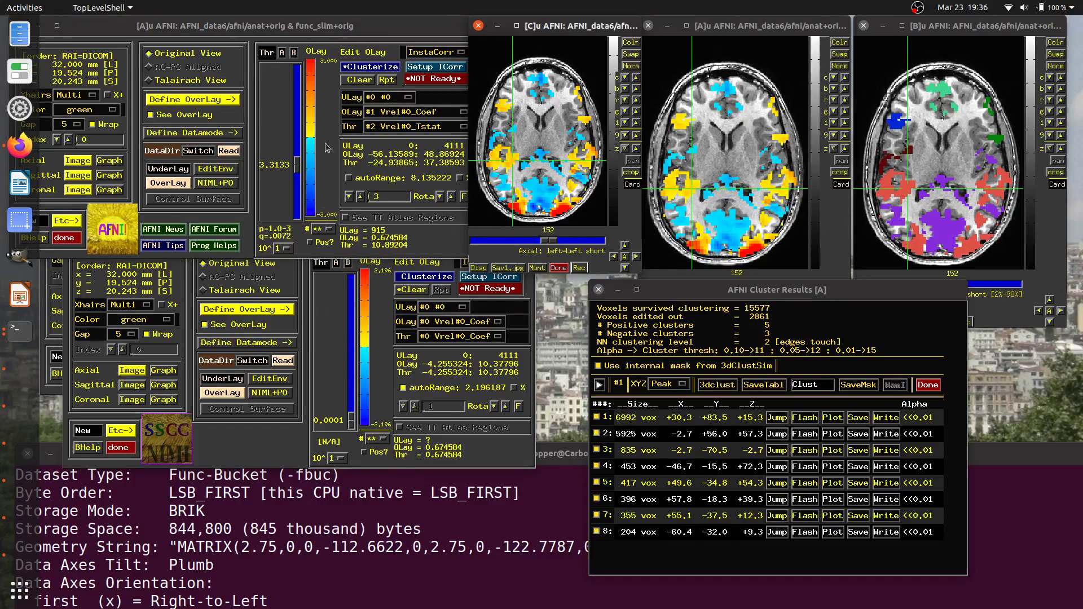
# Close the Clust_dat controller and move Cluster Results to the upper left.
pyautogui.click(336, 332)
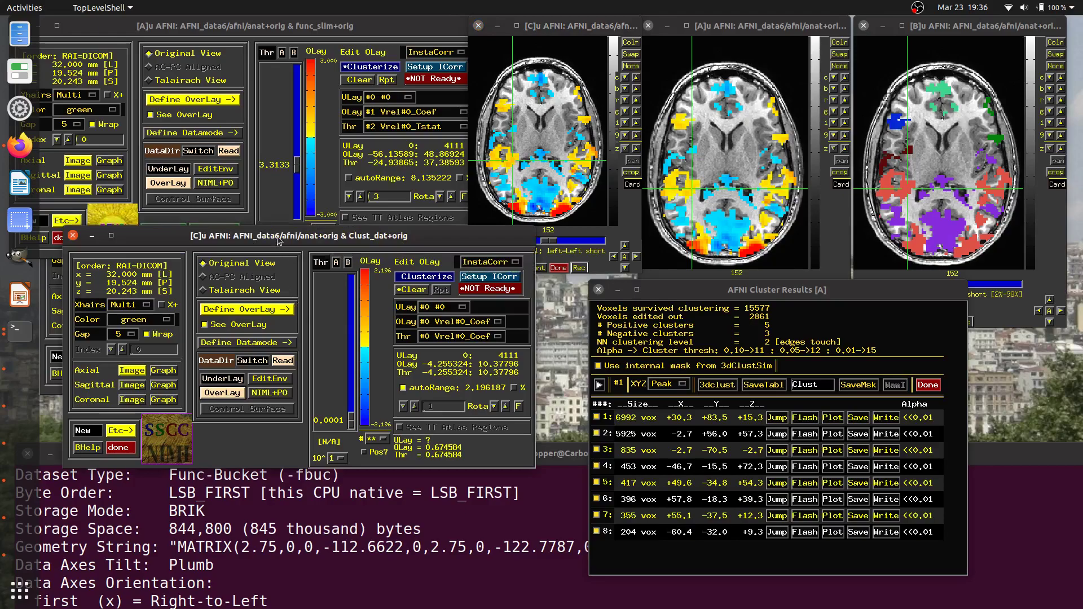
pyautogui.moveTo(279, 237); pyautogui.dragTo(341, 115)
pyautogui.click(181, 319)
pyautogui.click(182, 319)
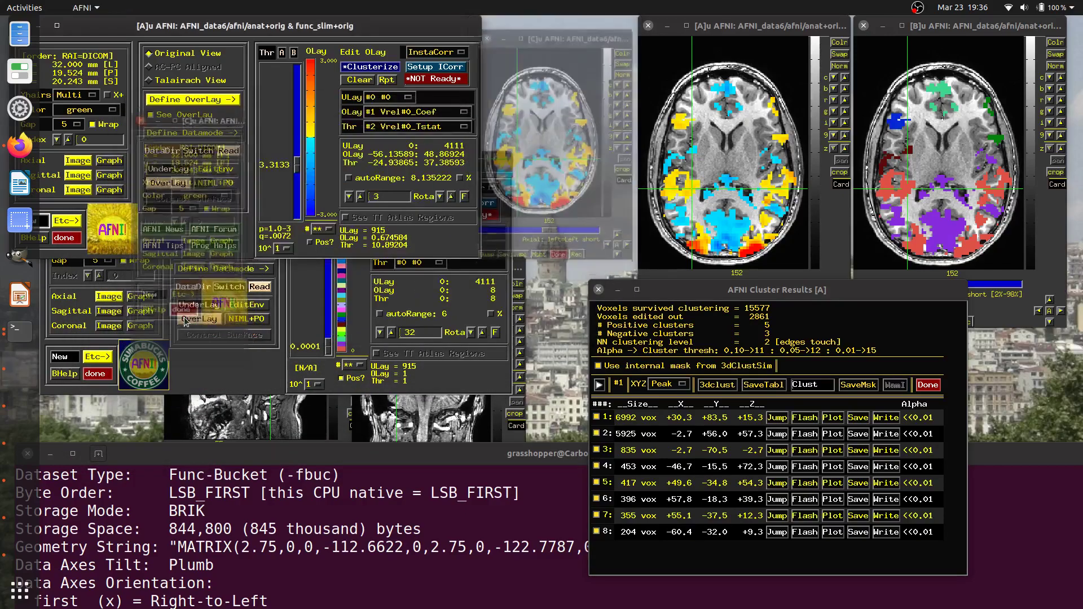
pyautogui.moveTo(677, 297); pyautogui.dragTo(338, 33)
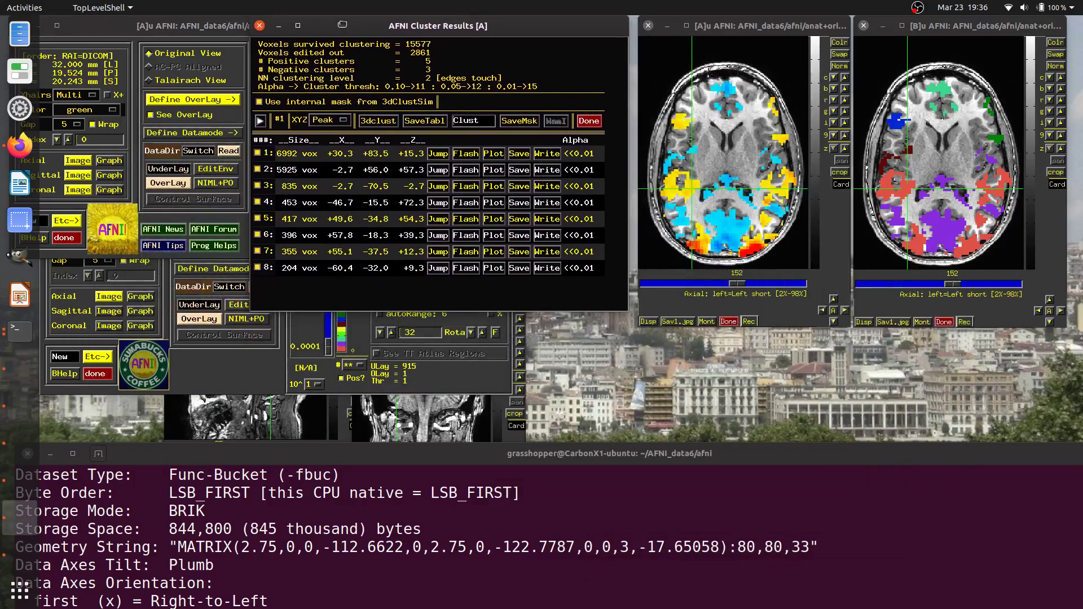
# Rerun the last 3dClusterize command with its report redirected to Clust_rep.txt.
pyautogui.moveTo(412, 446); pyautogui.dragTo(438, 28)
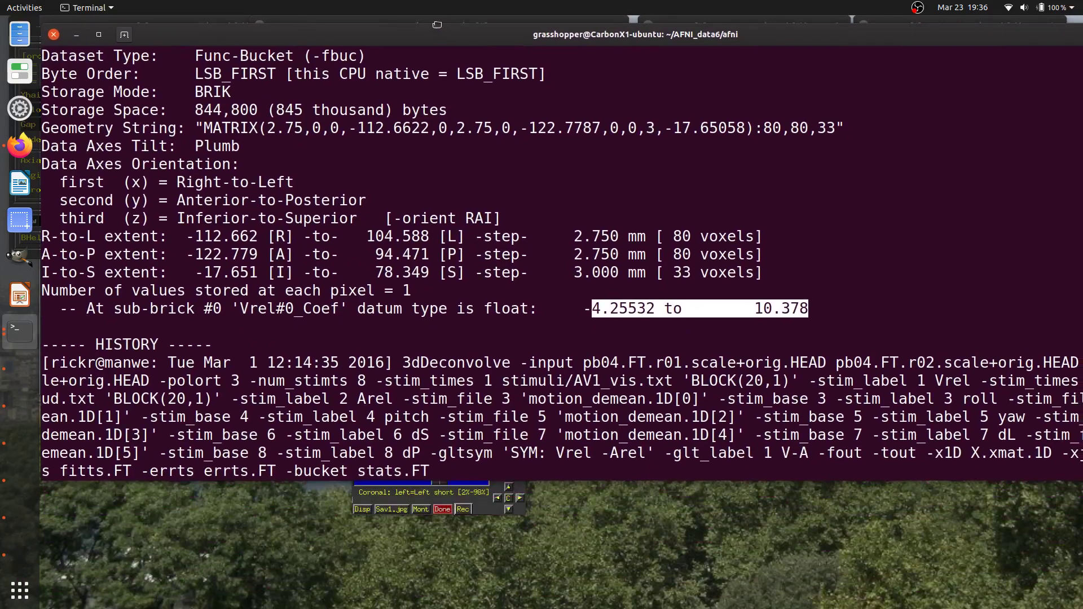
pyautogui.hotkey('ctrl', 'l')
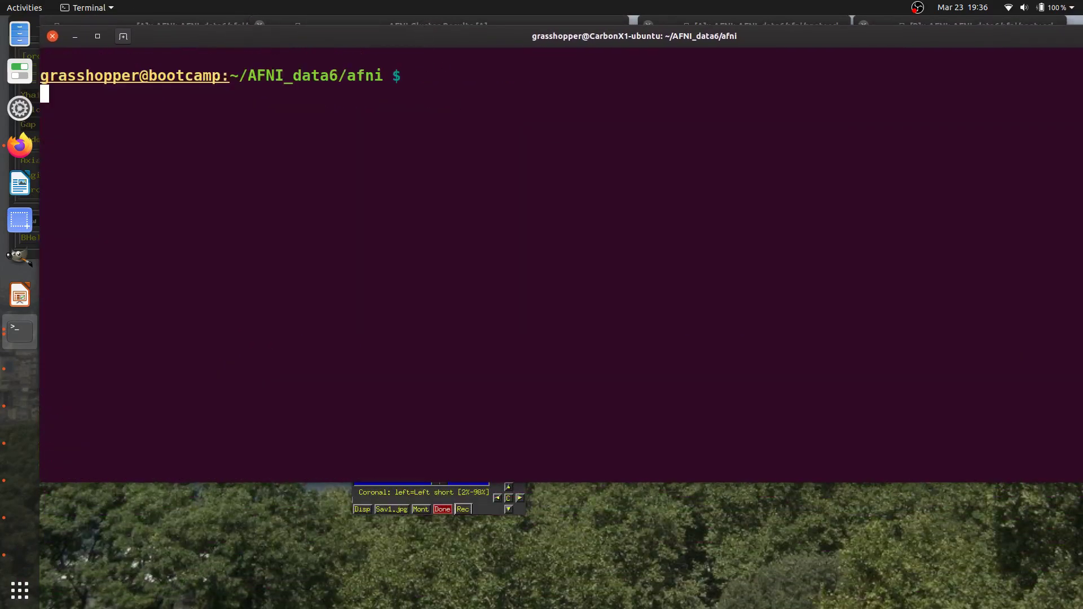
pyautogui.press('Up')
pyautogui.press('Up')
pyautogui.press('Up')
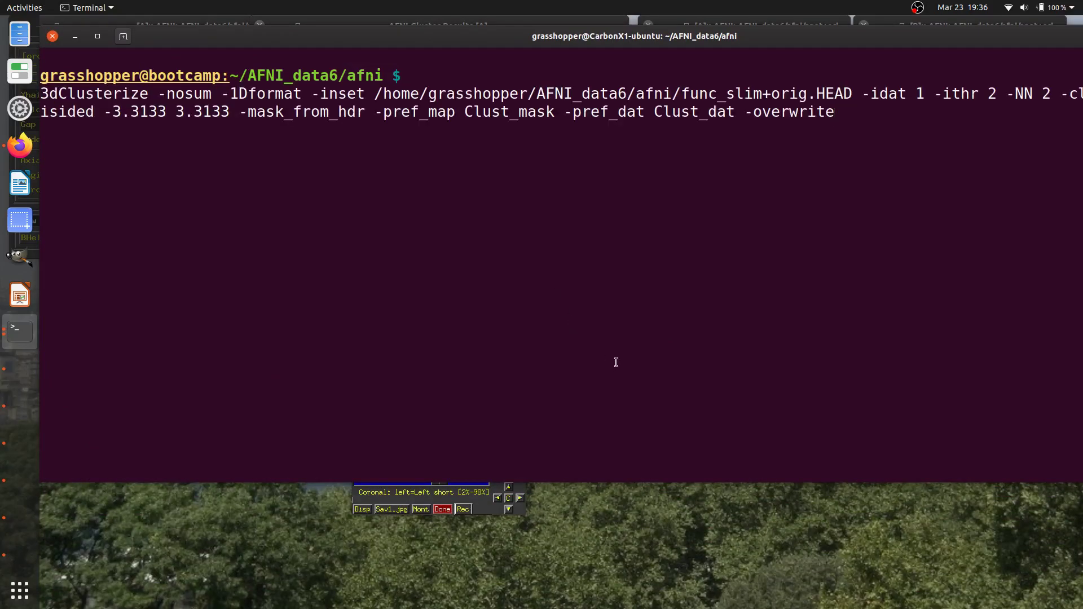
pyautogui.write('> Clust_rep.txt')
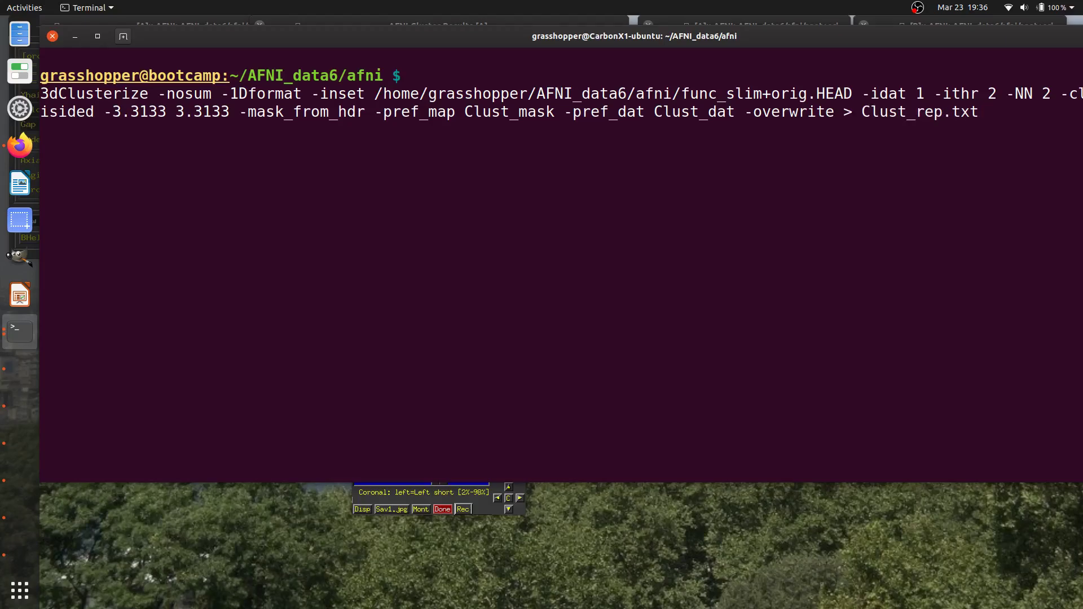
pyautogui.press('Return')
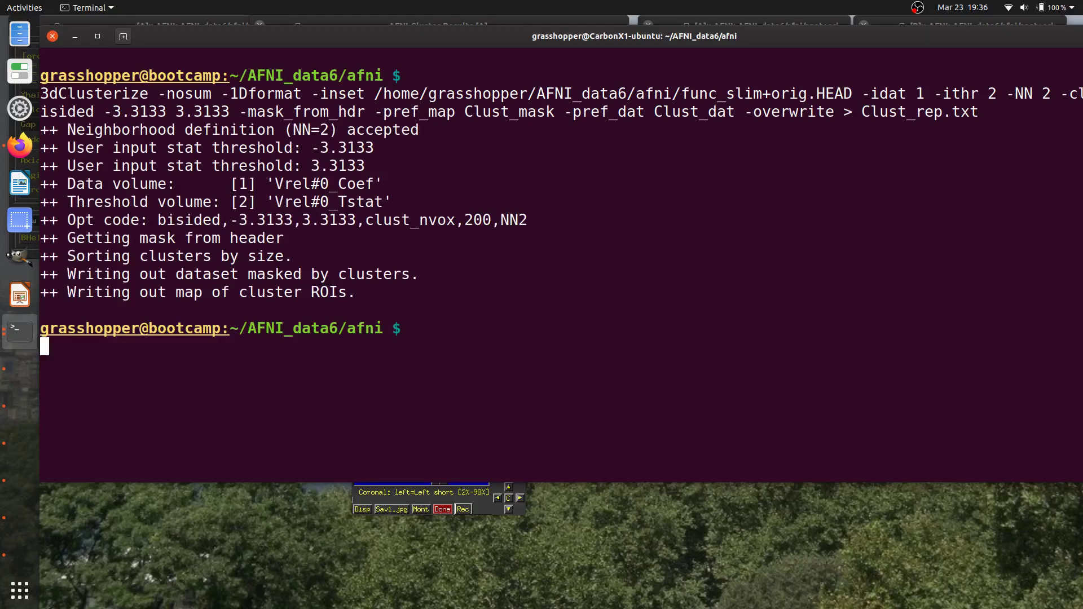
# List files with ls -ltr and print Clust_rep.txt with cat.
pyautogui.write('ls -ltr')
pyautogui.press('Return')
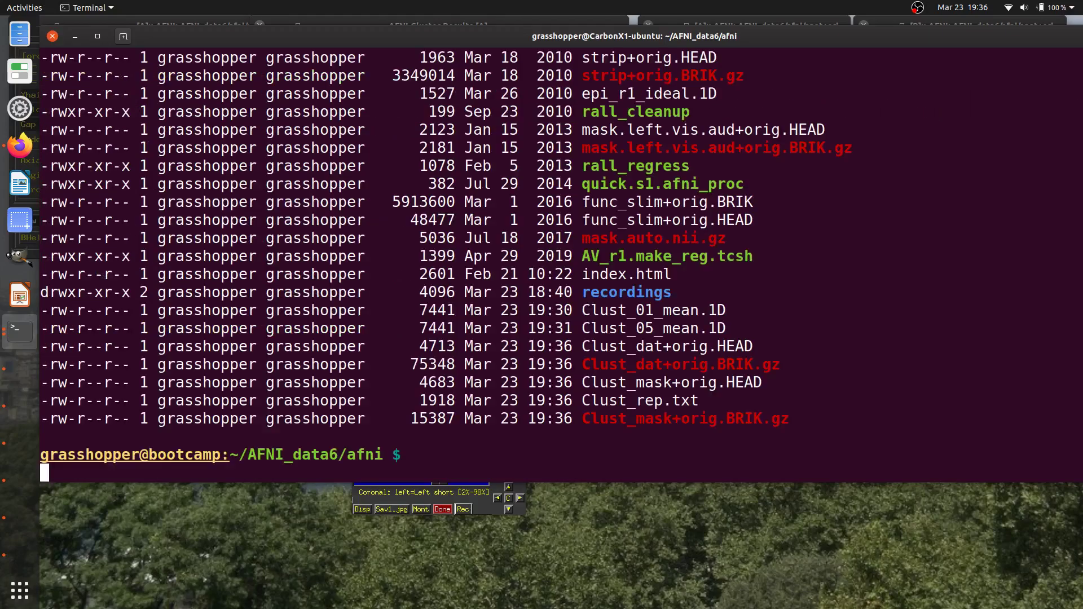
pyautogui.doubleClick(669, 399)
pyautogui.press('super+c')
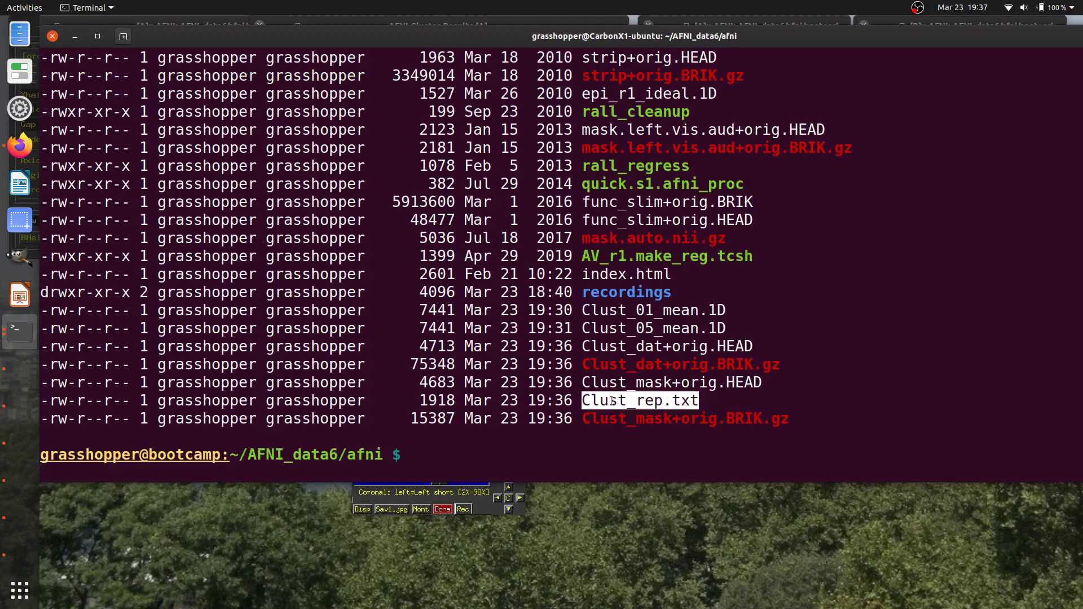
pyautogui.write('cat')
pyautogui.middleClick(584, 376)
pyautogui.press('Return')
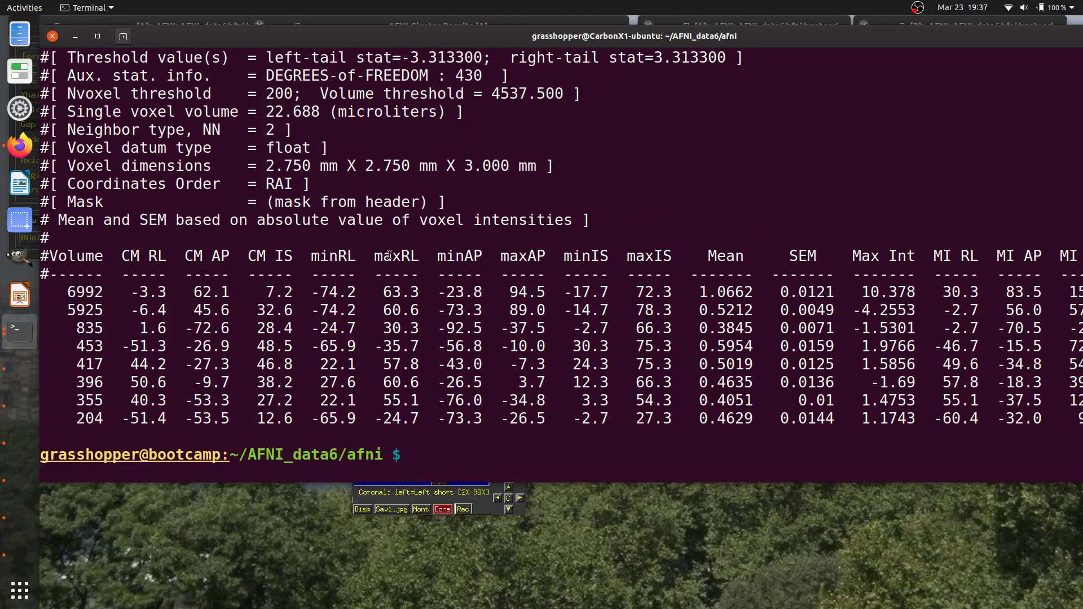
# Scroll through the printed report and file listing, highlighting the Clust_mask+orig.BRIK.gz name.
pyautogui.scroll(4, 262, 309)
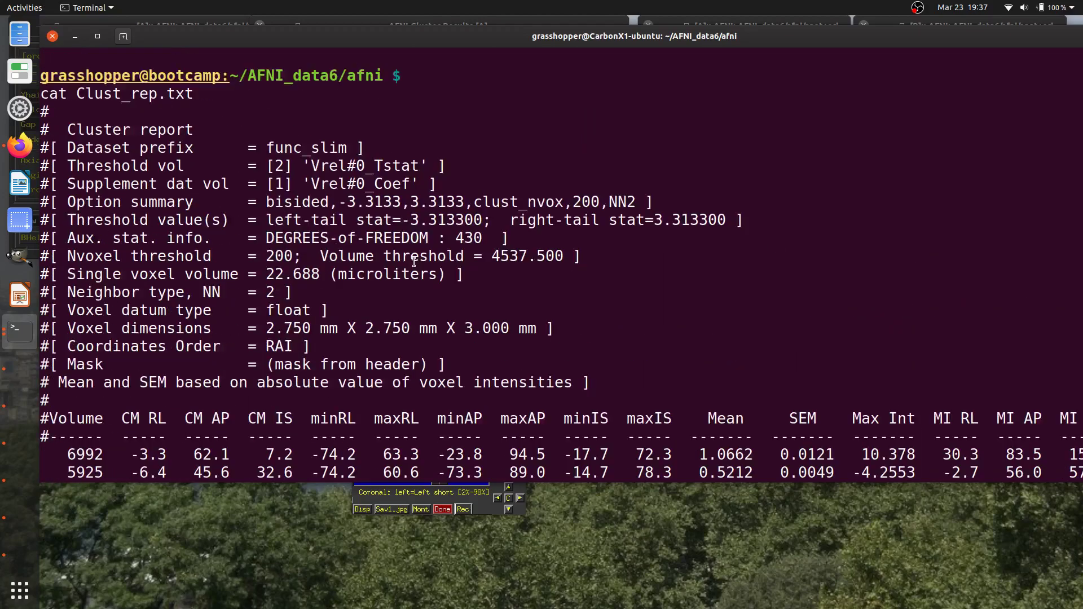
pyautogui.scroll(-4, 287, 228)
pyautogui.scroll(2, 255, 232)
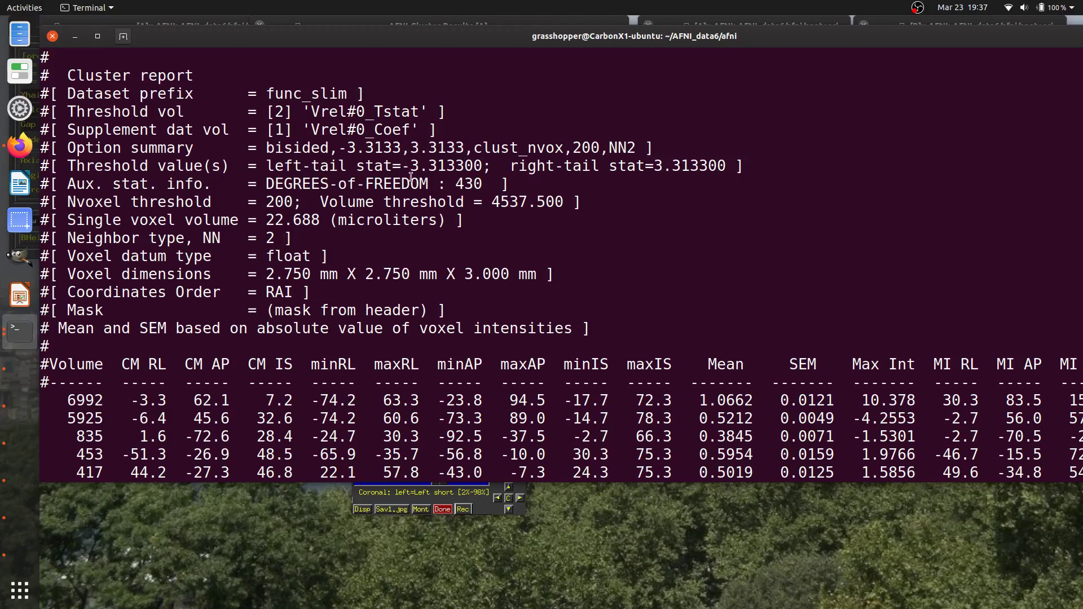
pyautogui.scroll(2, 479, 212)
pyautogui.scroll(-3, 468, 198)
pyautogui.scroll(2, 454, 180)
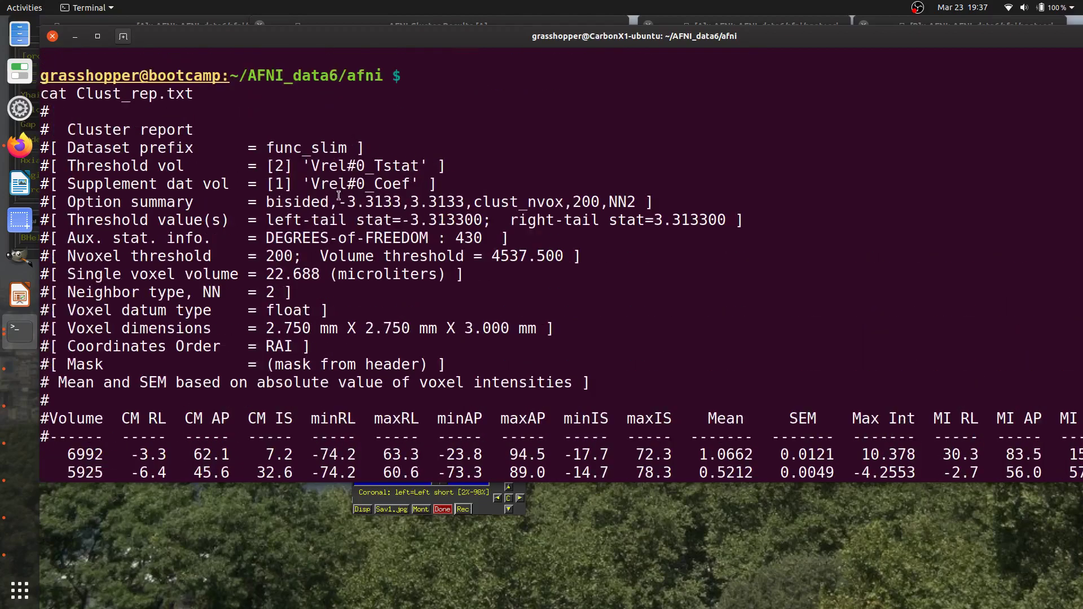
pyautogui.scroll(3, 408, 225)
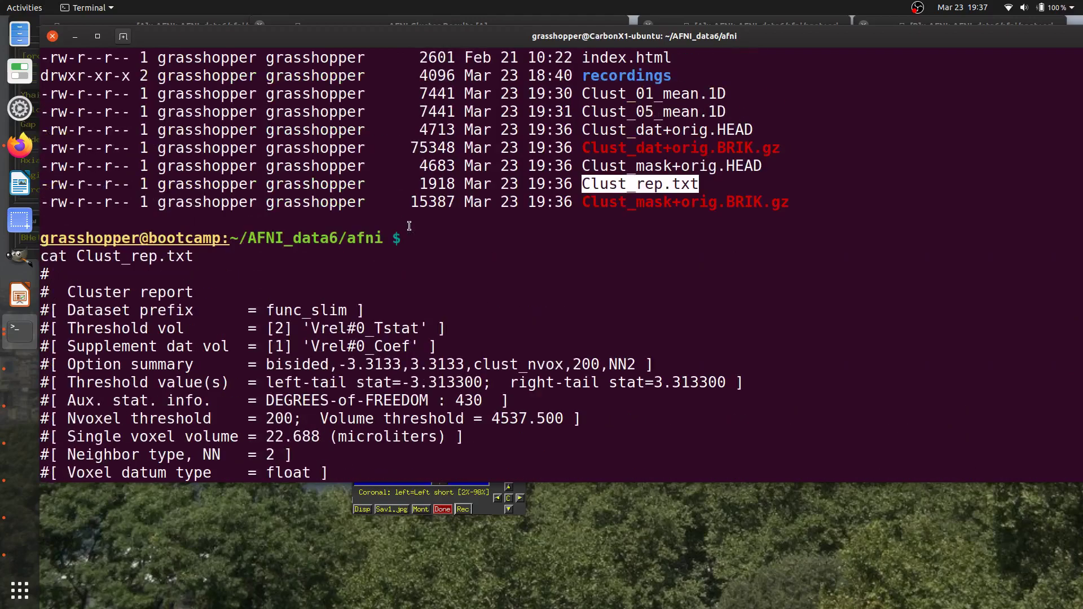
pyautogui.doubleClick(641, 202)
pyautogui.scroll(-6, 632, 186)
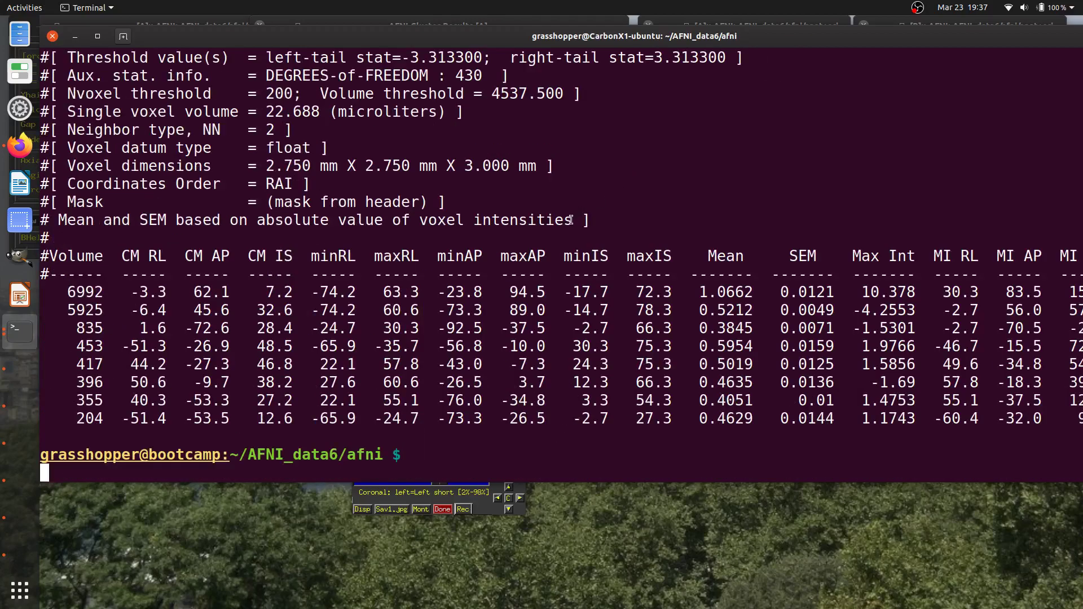
pyautogui.scroll(5, 623, 200)
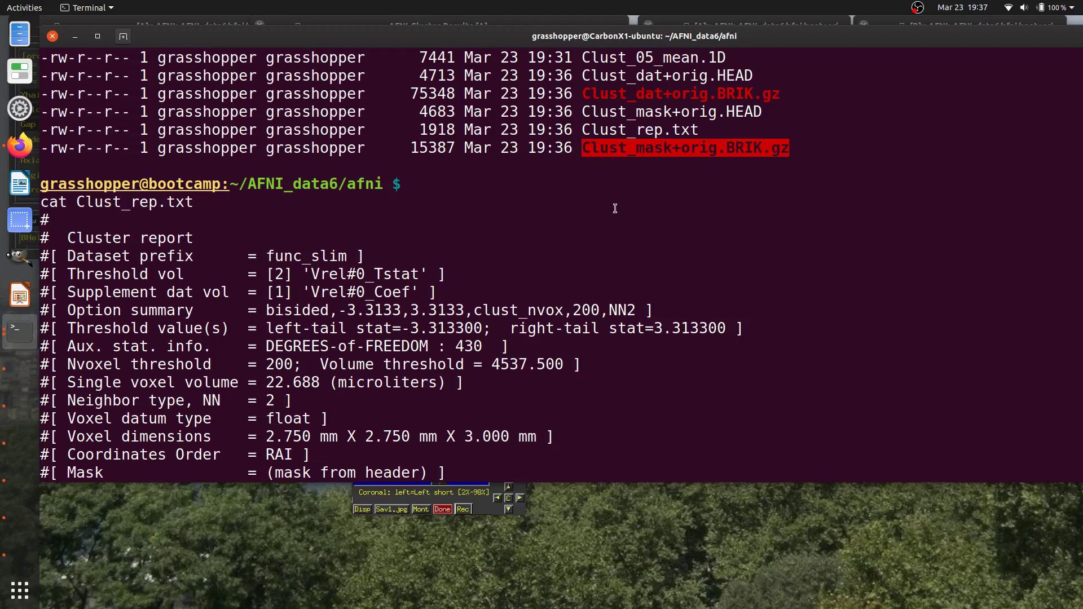
pyautogui.scroll(-3, 615, 206)
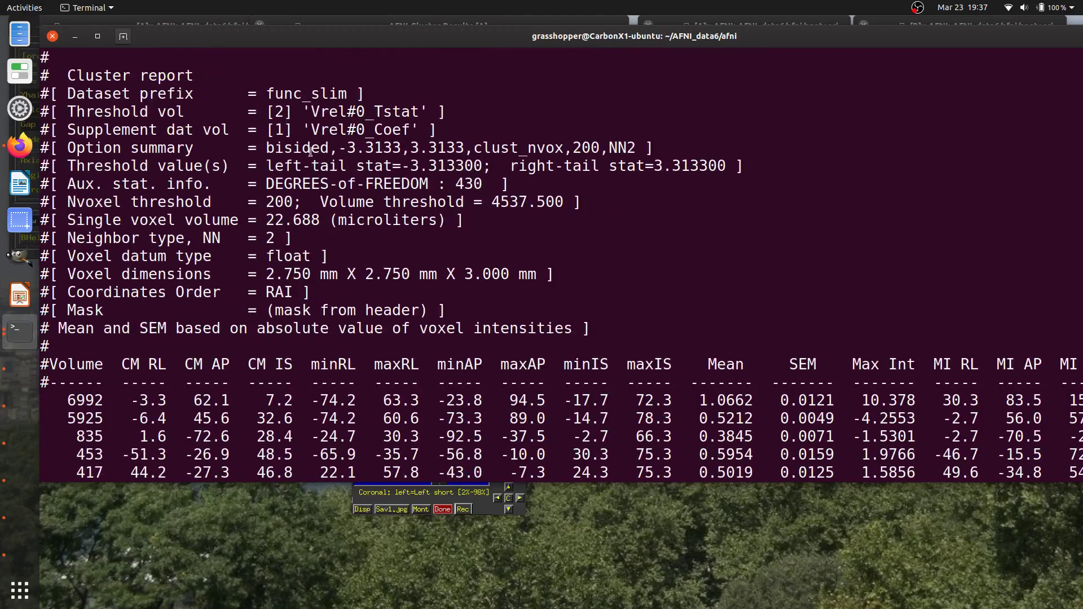
pyautogui.scroll(-2, 395, 227)
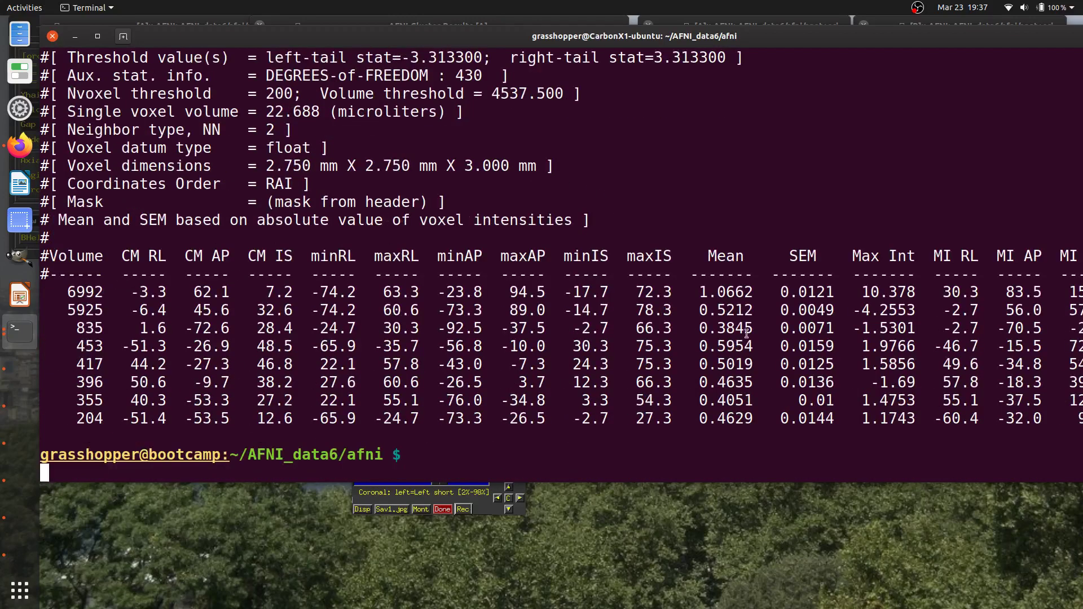
pyautogui.moveTo(820, 32); pyautogui.dragTo(817, 18)
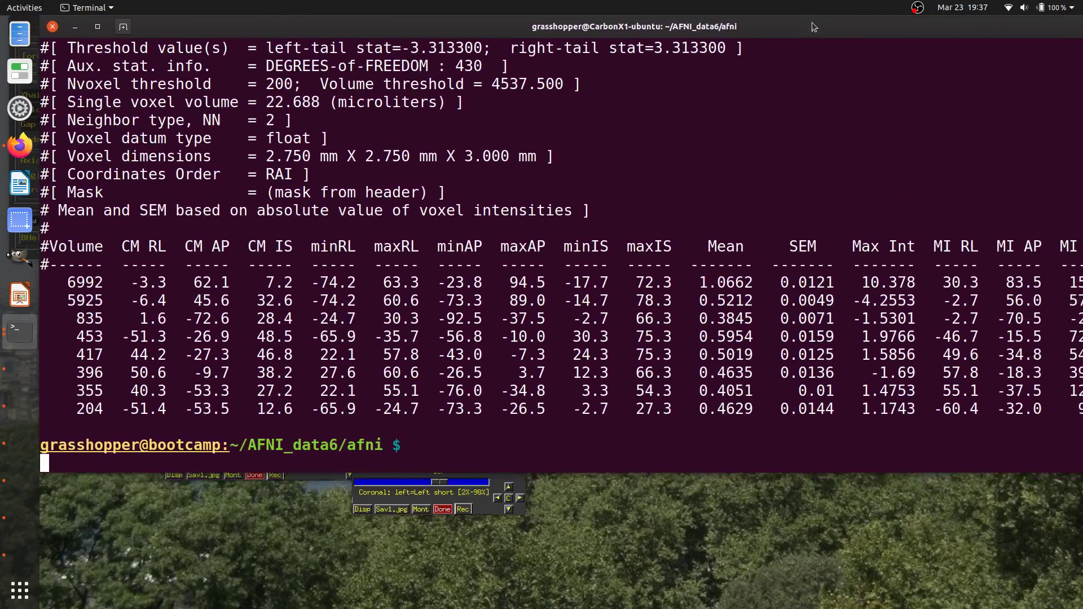
# Drag the threshold slider to 2.3457, leaving seven clusters with 25620 voxels in Cluster Results.
pyautogui.moveTo(582, 32); pyautogui.dragTo(568, 426)
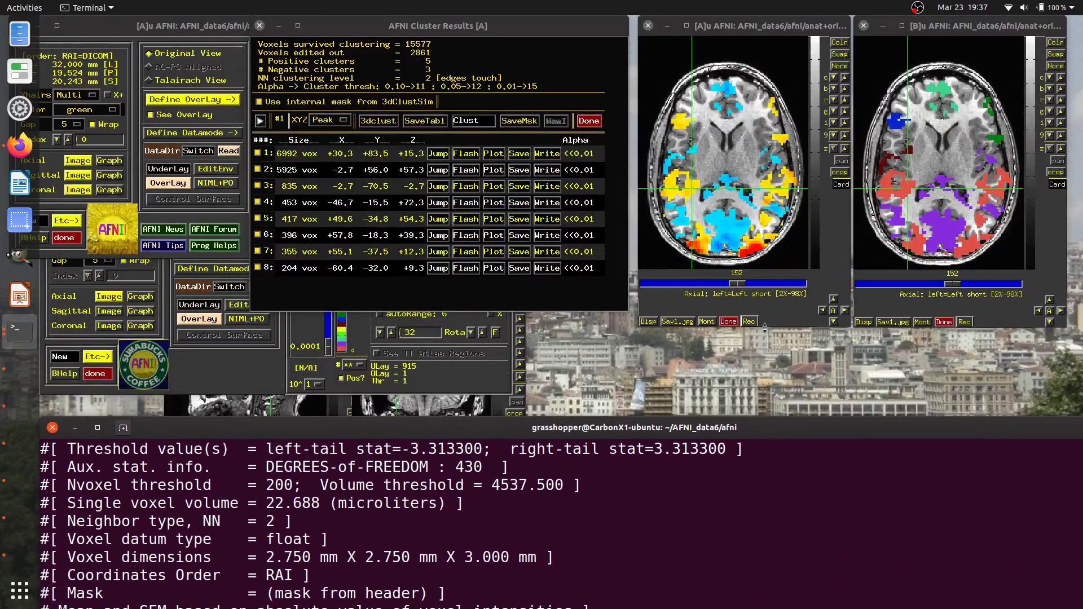
pyautogui.moveTo(523, 34); pyautogui.dragTo(982, 177)
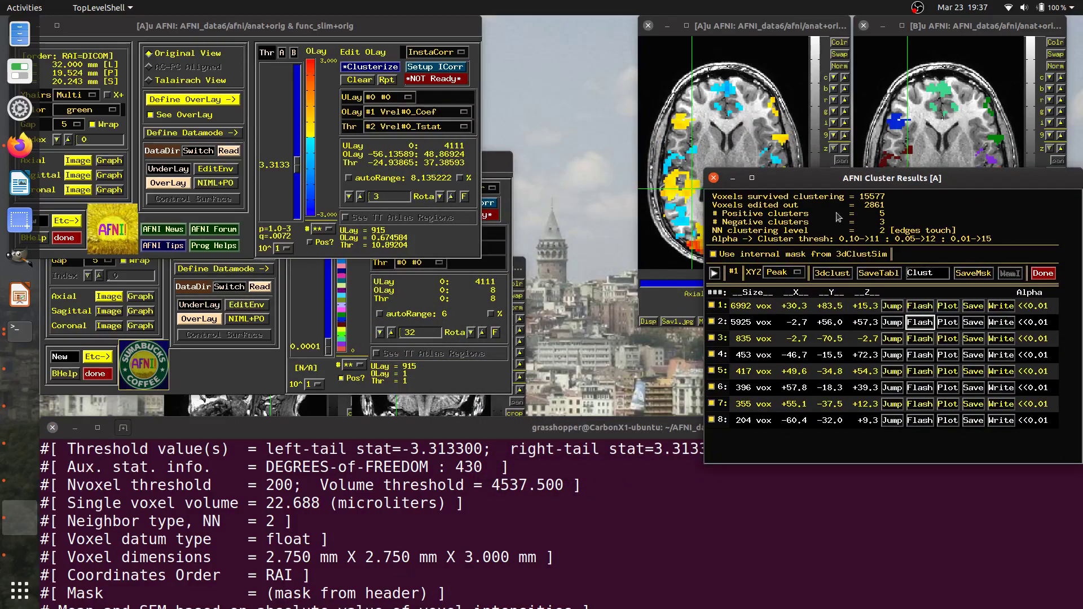
pyautogui.moveTo(770, 26); pyautogui.dragTo(660, 26)
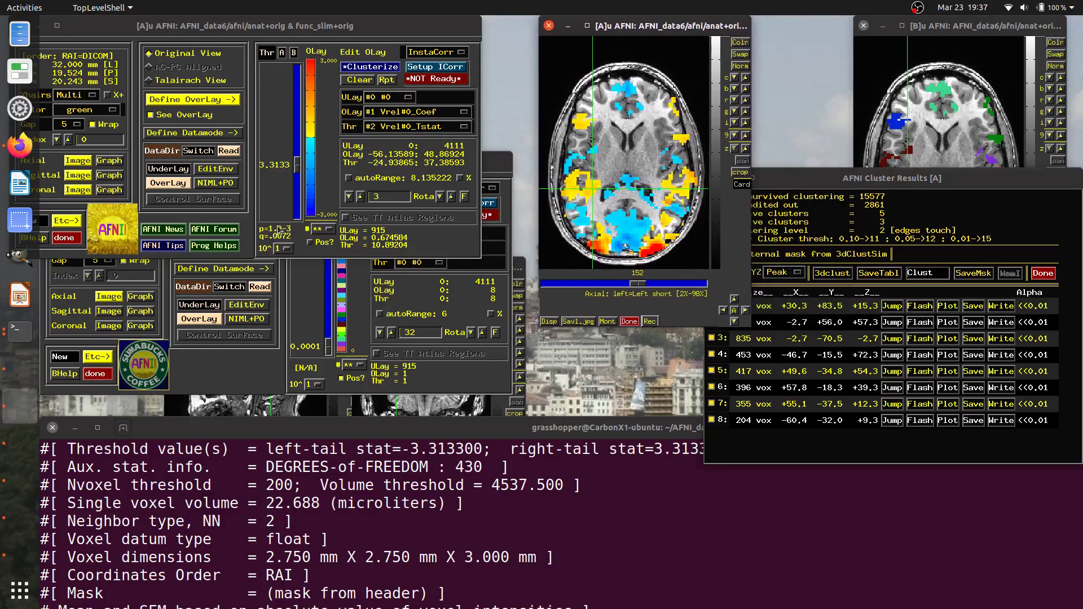
pyautogui.moveTo(297, 168)
pyautogui.mouseDown()
pyautogui.moveTo(295, 148)
pyautogui.moveTo(302, 179)
pyautogui.mouseUp()
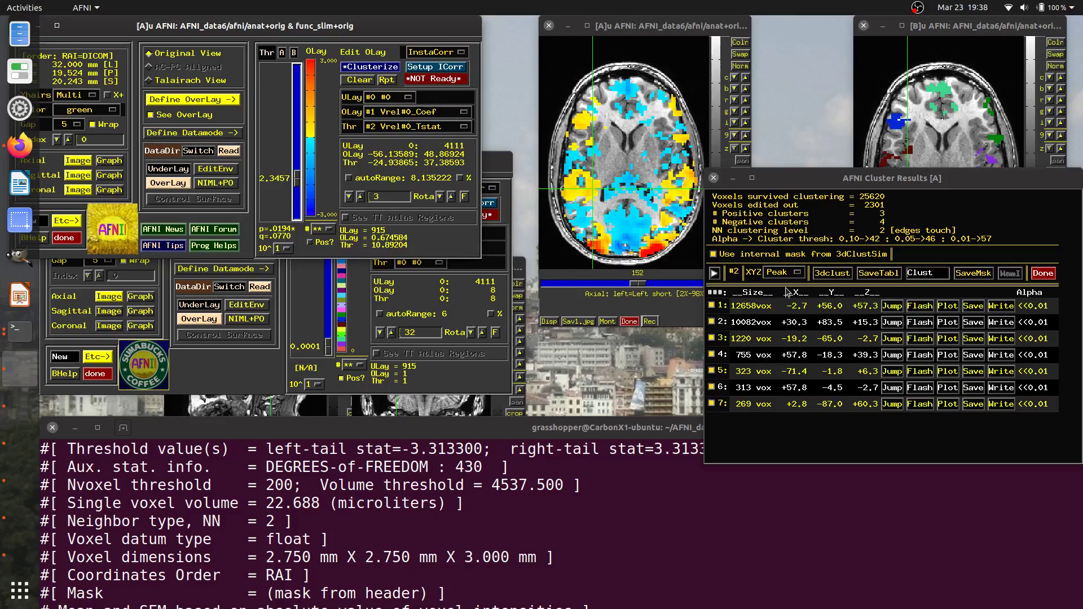
pyautogui.click(997, 29)
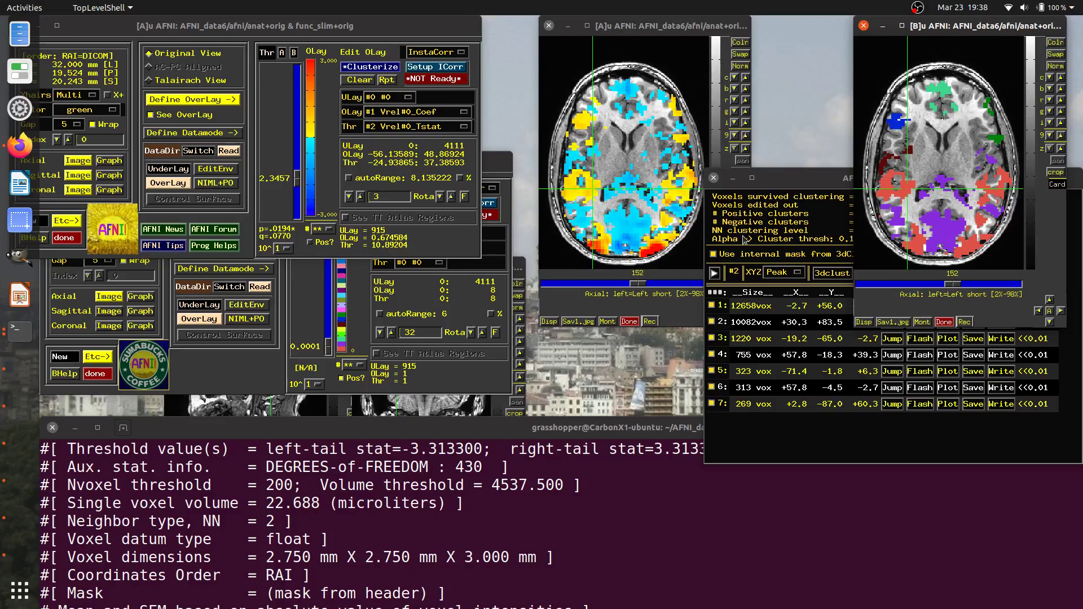
pyautogui.moveTo(801, 185); pyautogui.dragTo(604, 144)
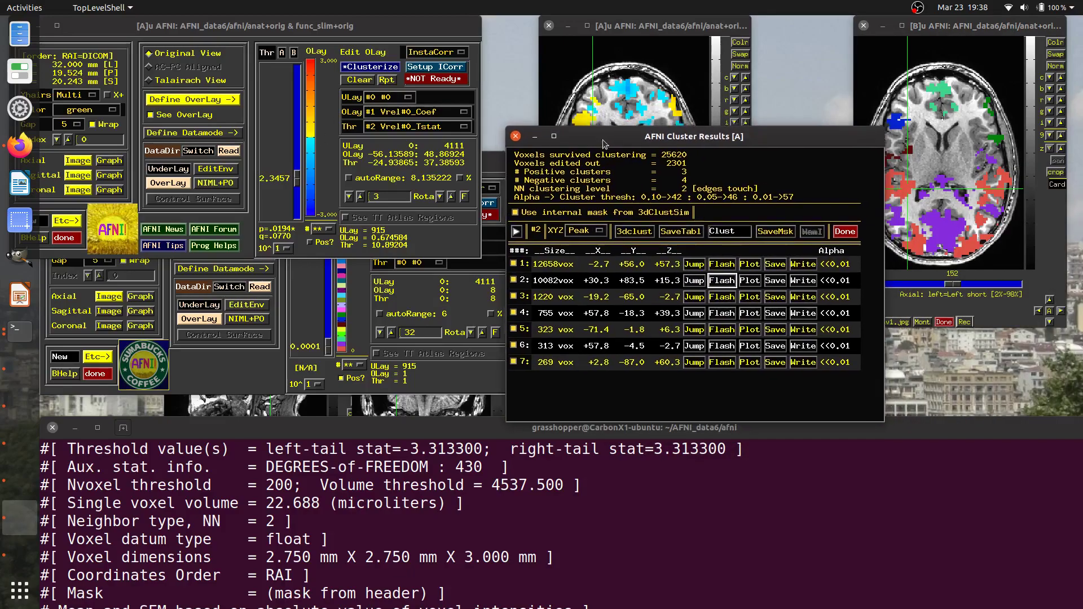
# Save the current clusters as Clust_mask and bring up the printed 3dClusterize command.
pyautogui.click(780, 234)
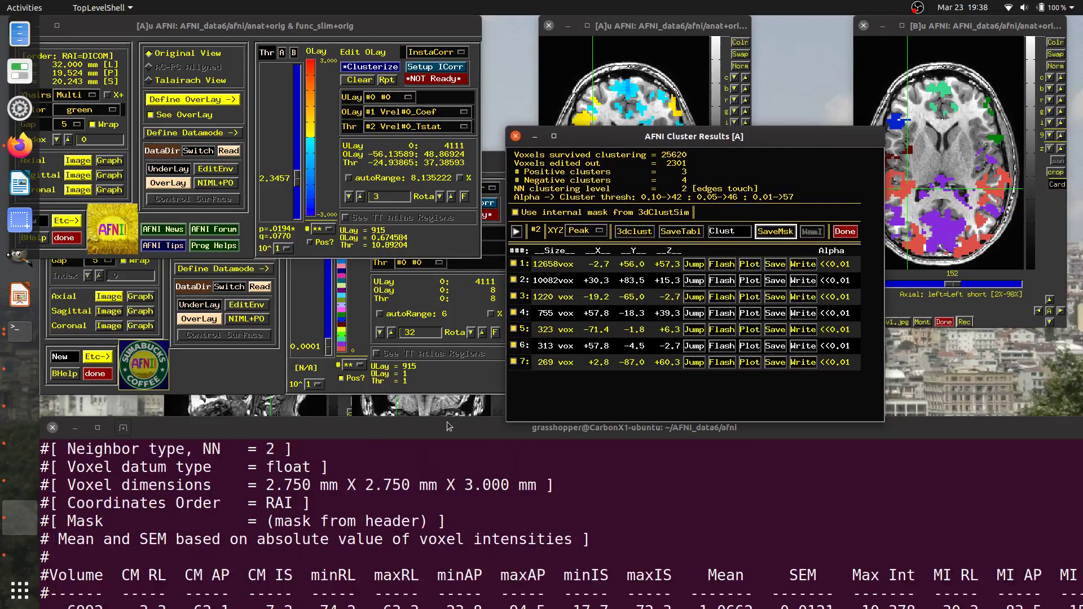
pyautogui.moveTo(448, 426); pyautogui.dragTo(455, 25)
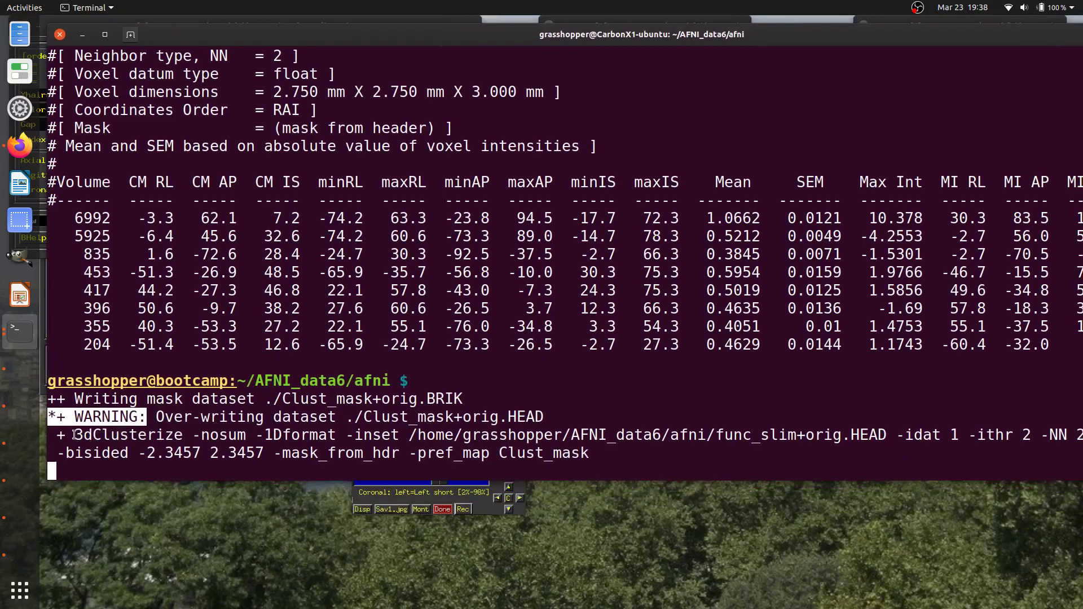
pyautogui.moveTo(79, 436); pyautogui.dragTo(592, 450)
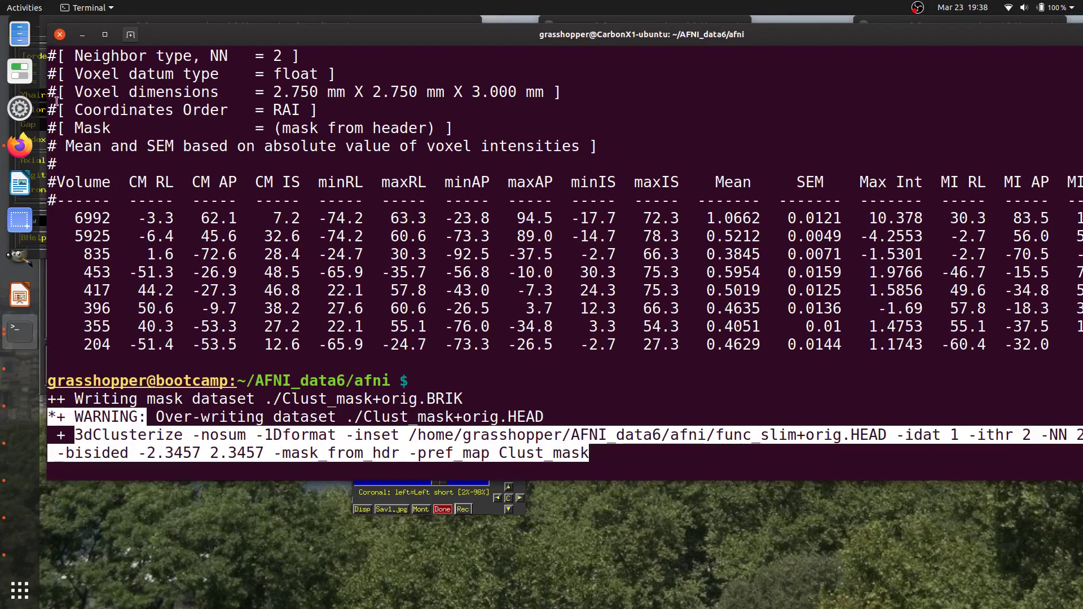
# Highlight the -2.3457 2.3457 thresholds in the command and move the terminal aside.
pyautogui.moveTo(47, 98); pyautogui.dragTo(354, 99)
pyautogui.press('super+Down')
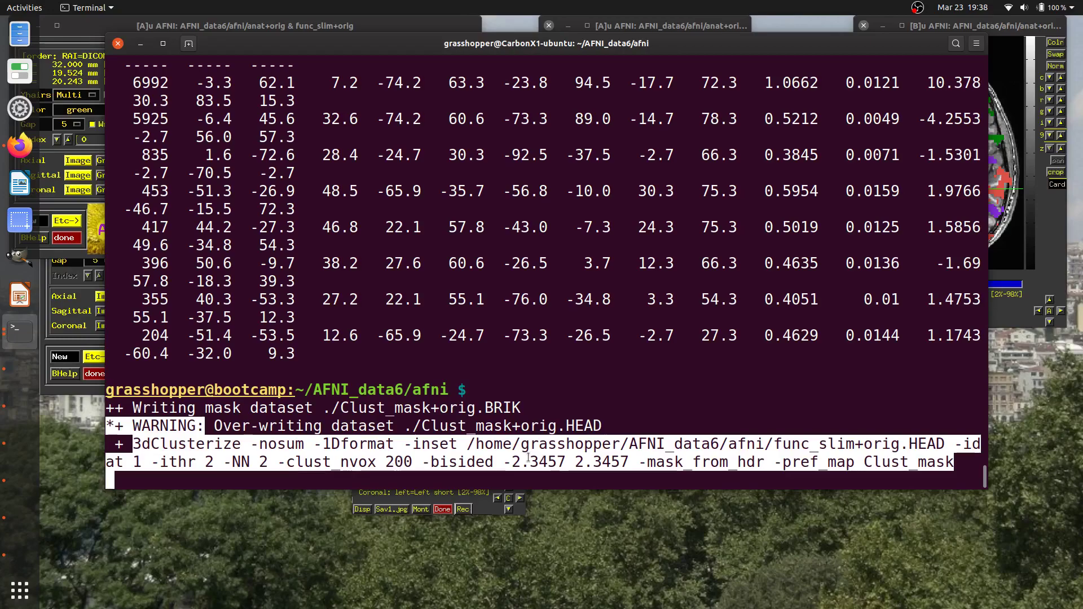
pyautogui.click(506, 463)
pyautogui.moveTo(506, 462); pyautogui.dragTo(609, 458)
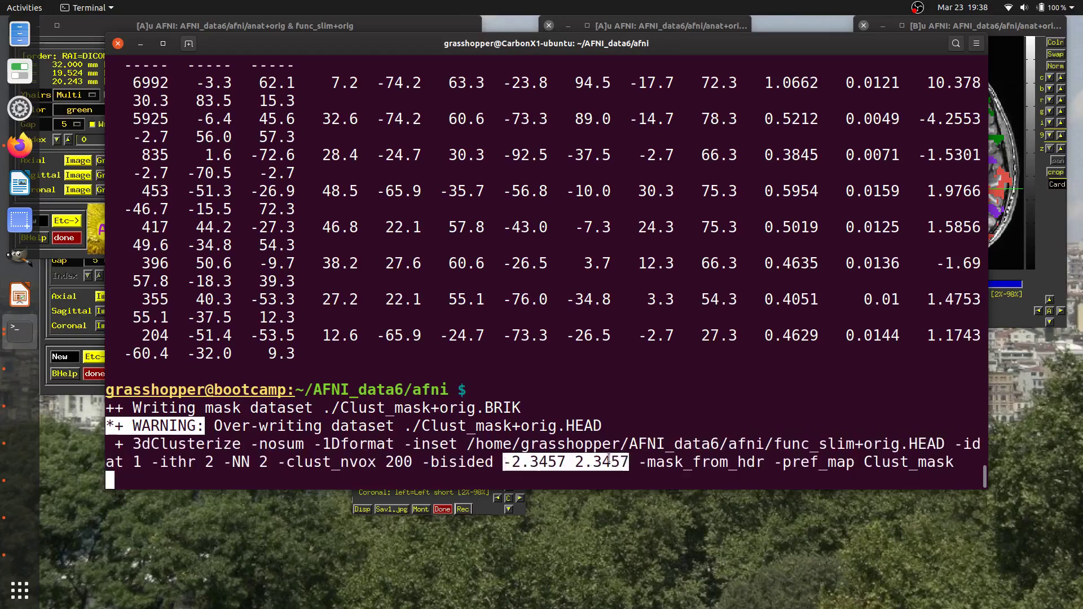
pyautogui.moveTo(534, 46); pyautogui.dragTo(621, 422)
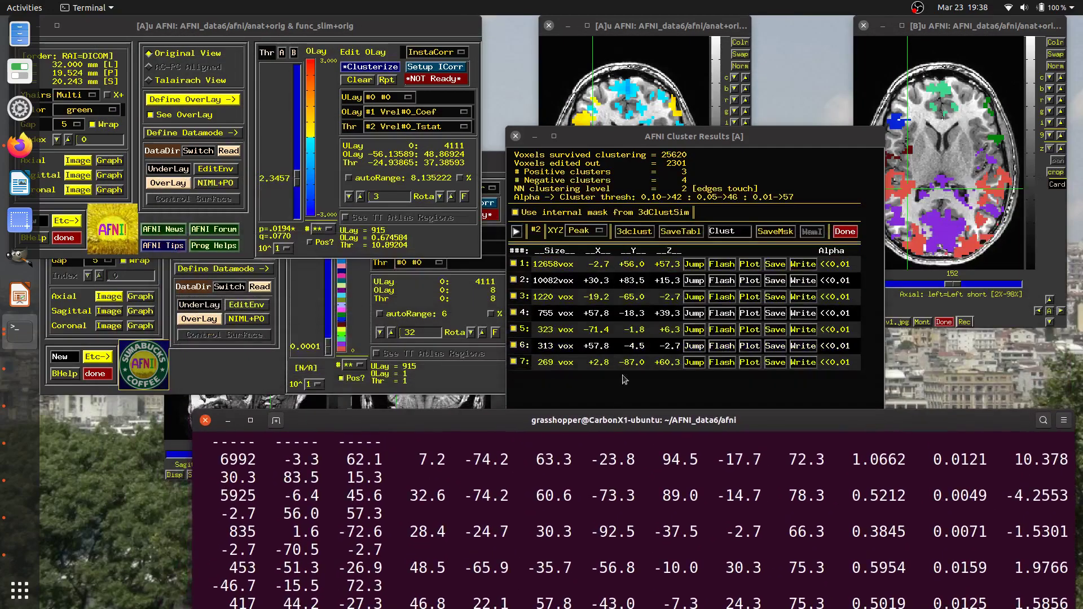
# Raise the overlay threshold to 5.5967, leaving three clusters with 6294 voxels.
pyautogui.moveTo(663, 139); pyautogui.dragTo(856, 115)
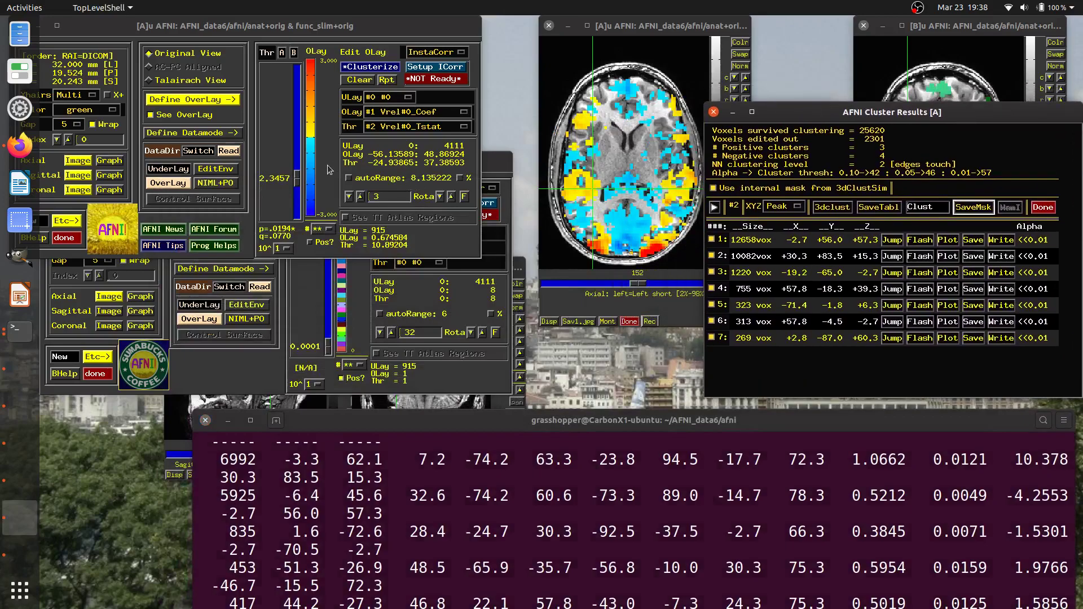
pyautogui.moveTo(299, 180)
pyautogui.mouseDown()
pyautogui.moveTo(298, 160)
pyautogui.moveTo(298, 172)
pyautogui.mouseUp()
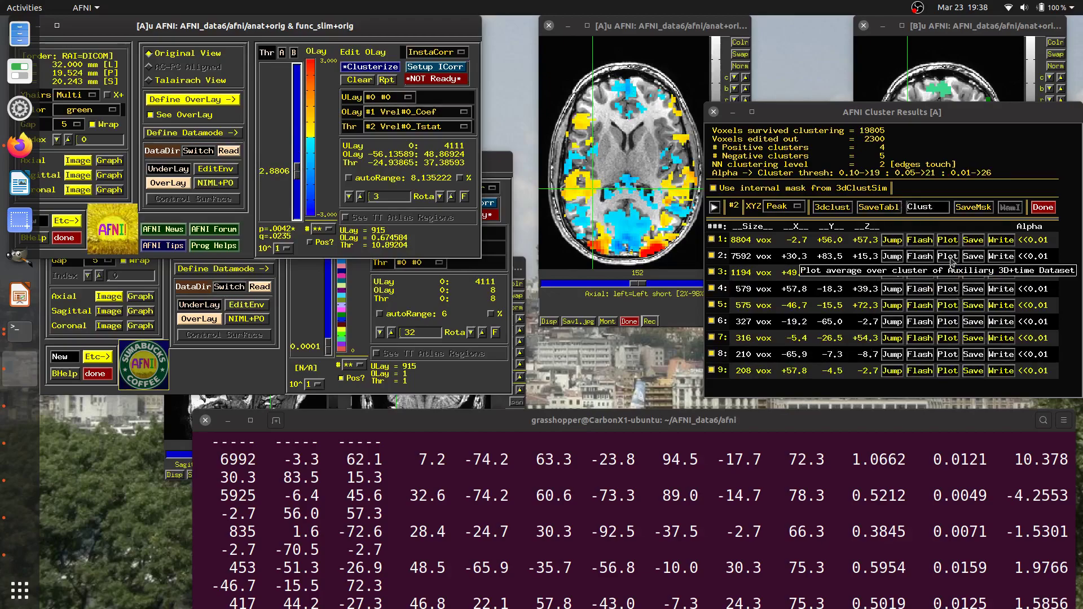
pyautogui.moveTo(296, 175); pyautogui.dragTo(291, 143)
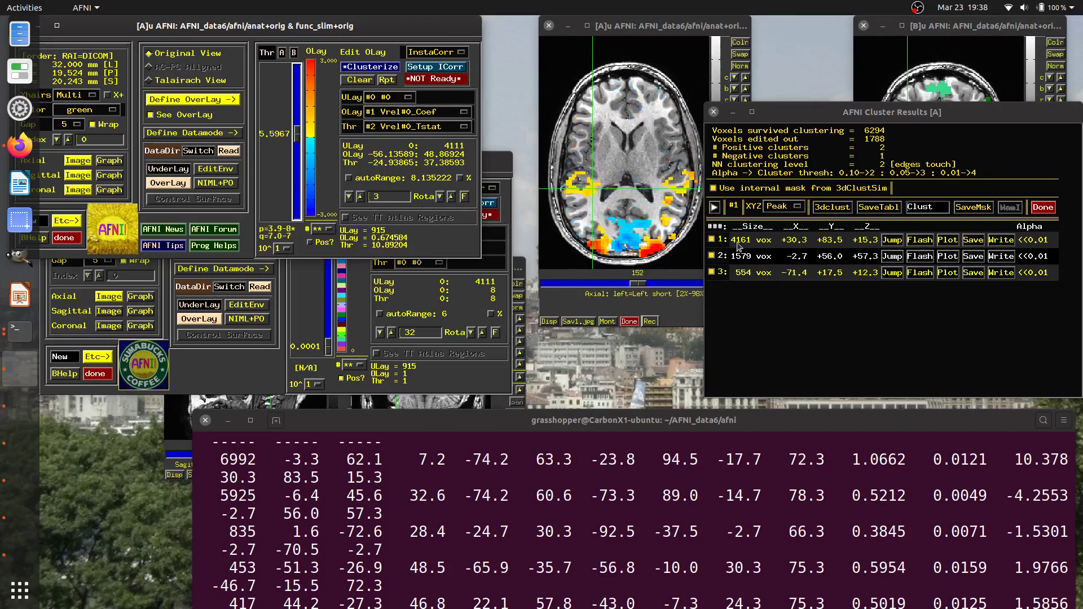
# Jump to cluster 1's peak and plot its mean time series enlarged, then close the plot.
pyautogui.click(891, 240)
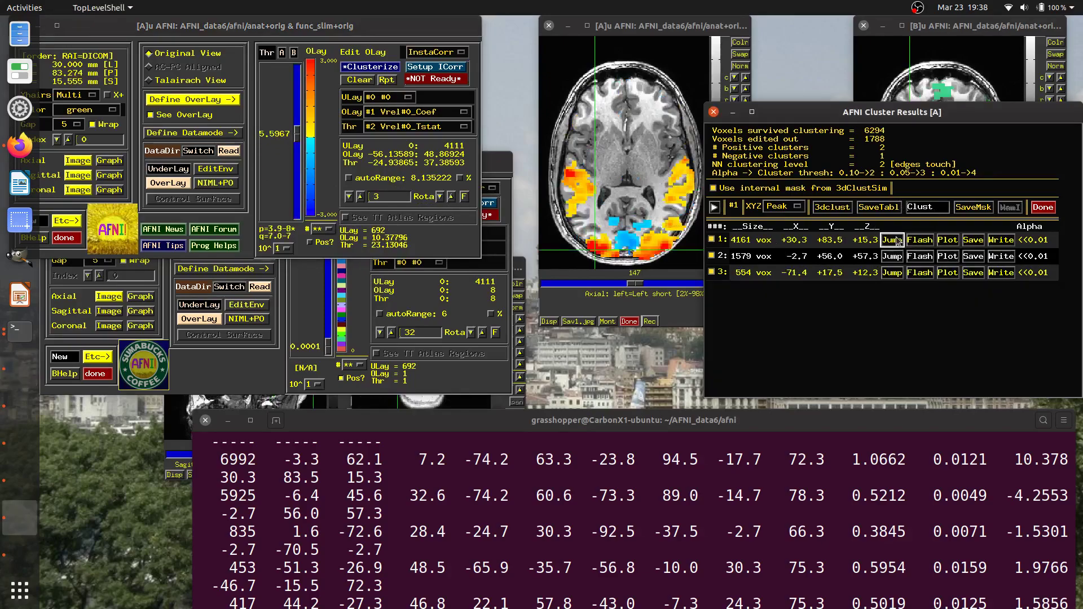
pyautogui.click(947, 240)
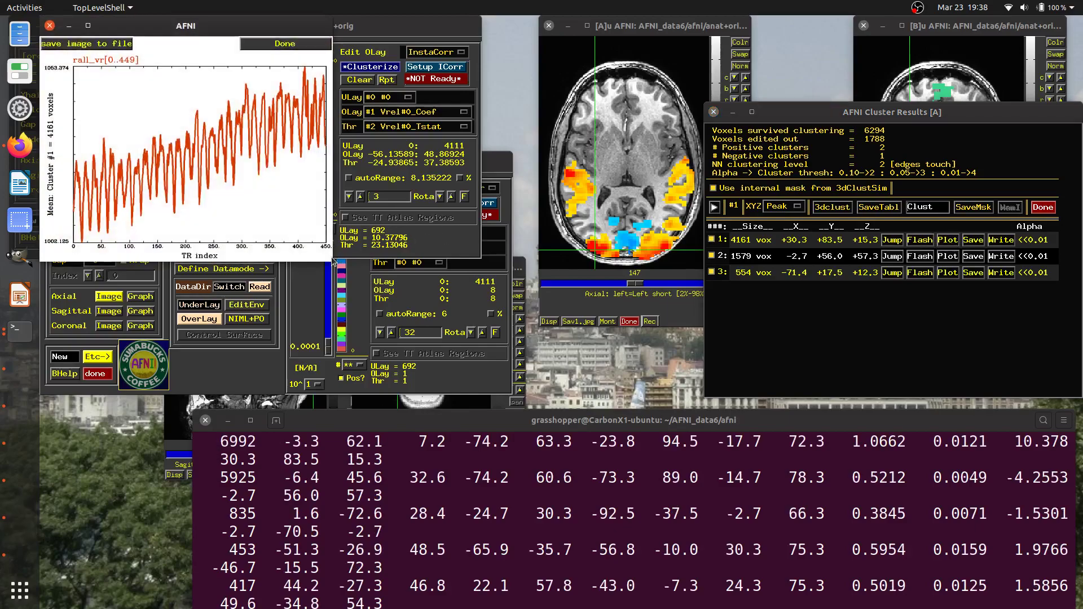
pyautogui.moveTo(329, 259); pyautogui.dragTo(703, 304)
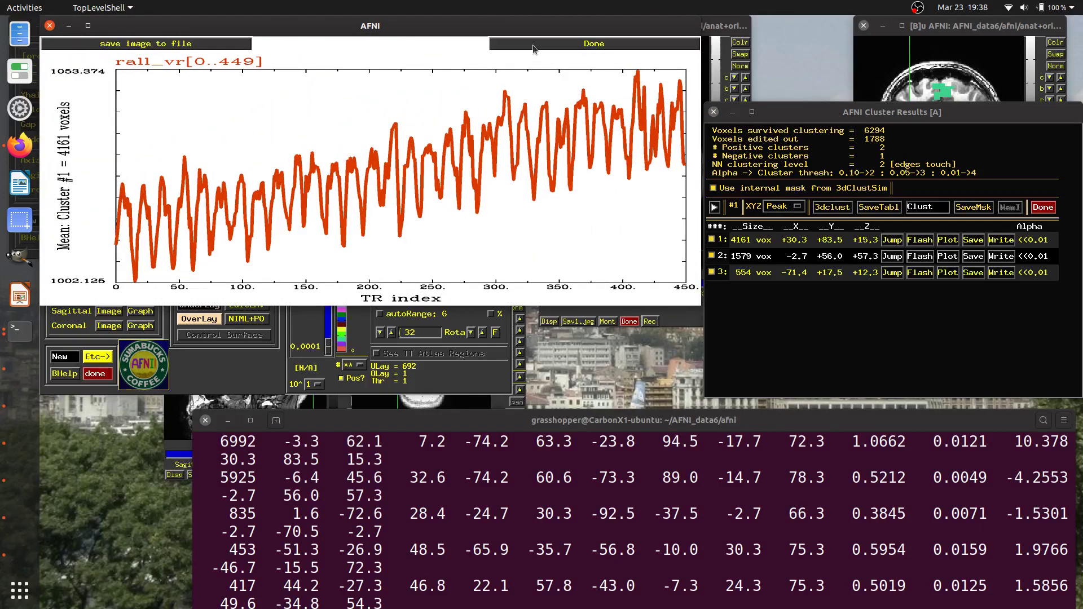
pyautogui.moveTo(534, 32); pyautogui.dragTo(831, 178)
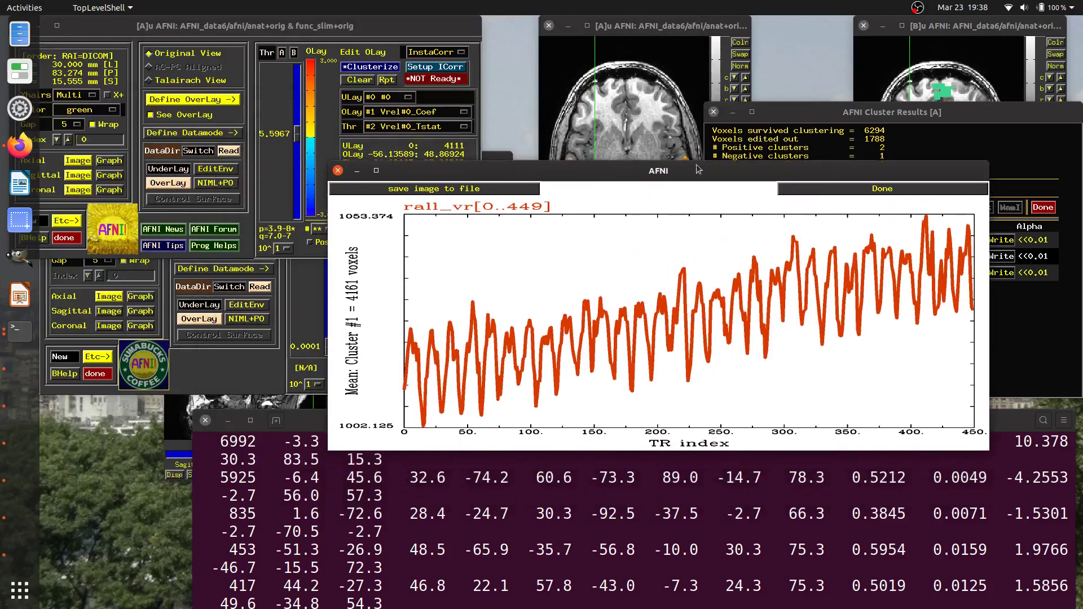
pyautogui.click(338, 170)
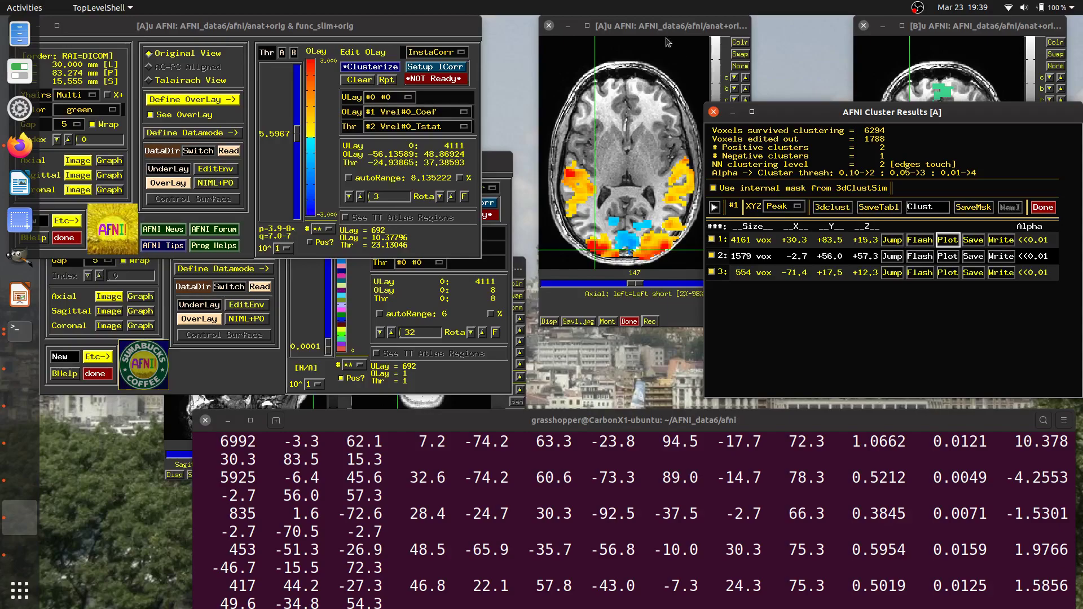
# Turn on the A (alpha) and B (boxed) threshold toggles to fade sub-threshold voxels and outline clusters.
pyautogui.moveTo(648, 24); pyautogui.dragTo(592, 26)
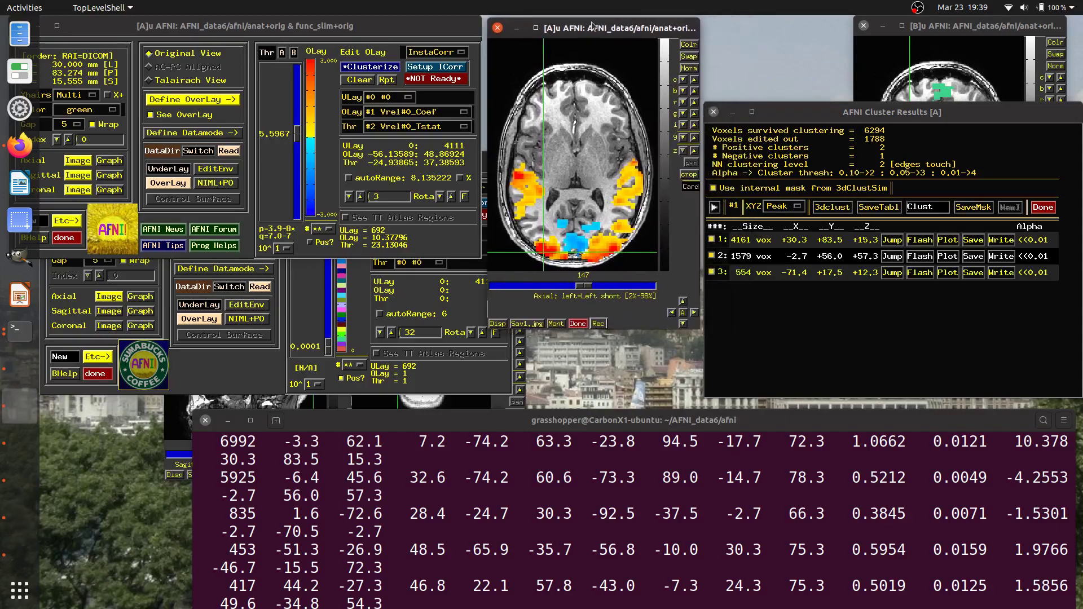
pyautogui.click(282, 55)
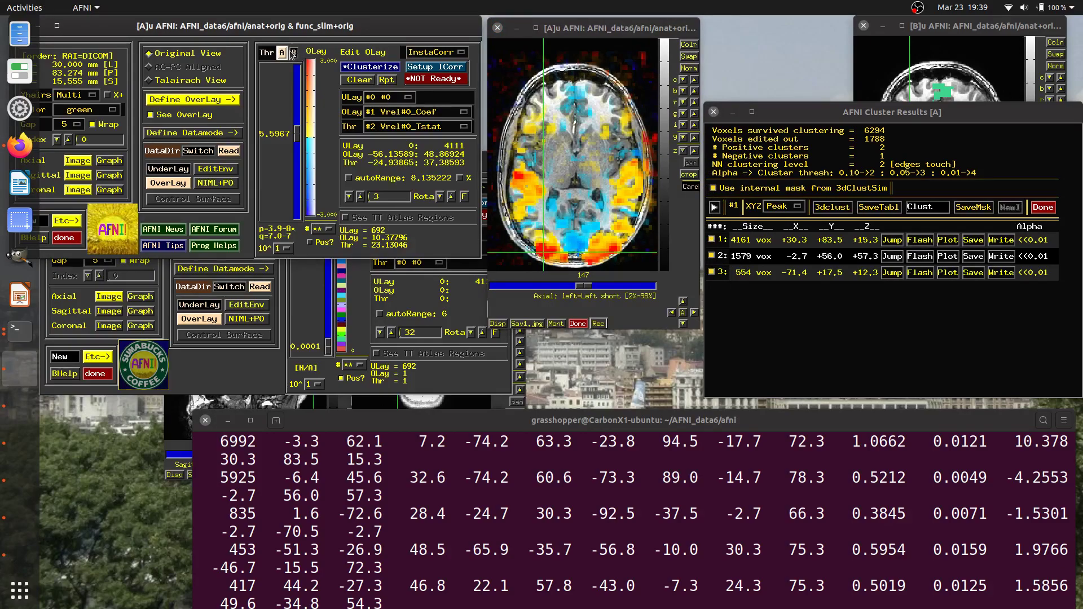
pyautogui.click(293, 53)
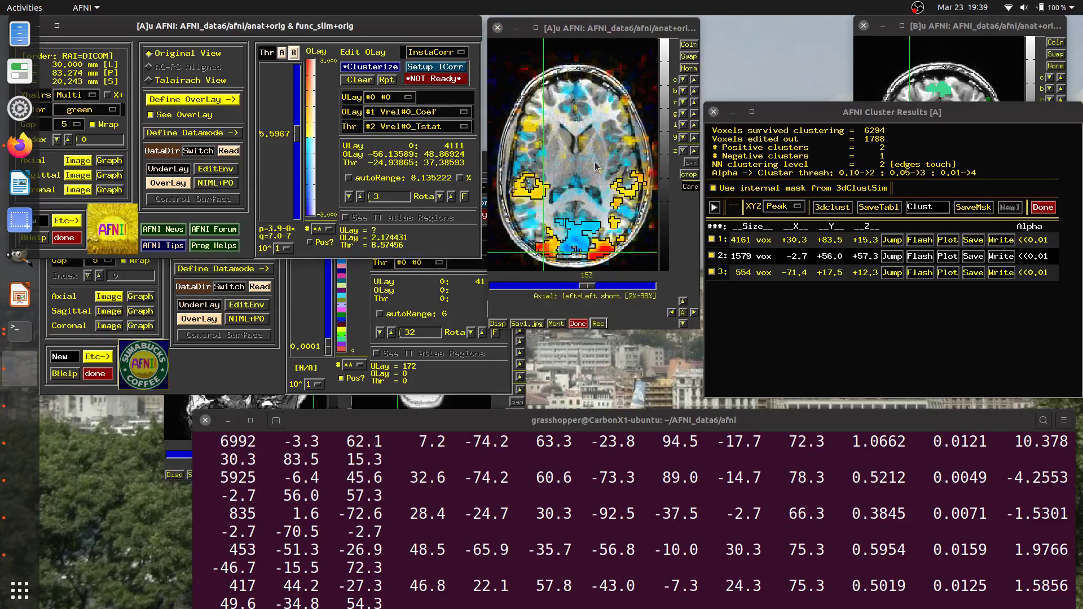
# Scroll through axial slices and place the crosshair on a brain location to inspect the outlined clusters.
pyautogui.scroll(-4, 596, 167)
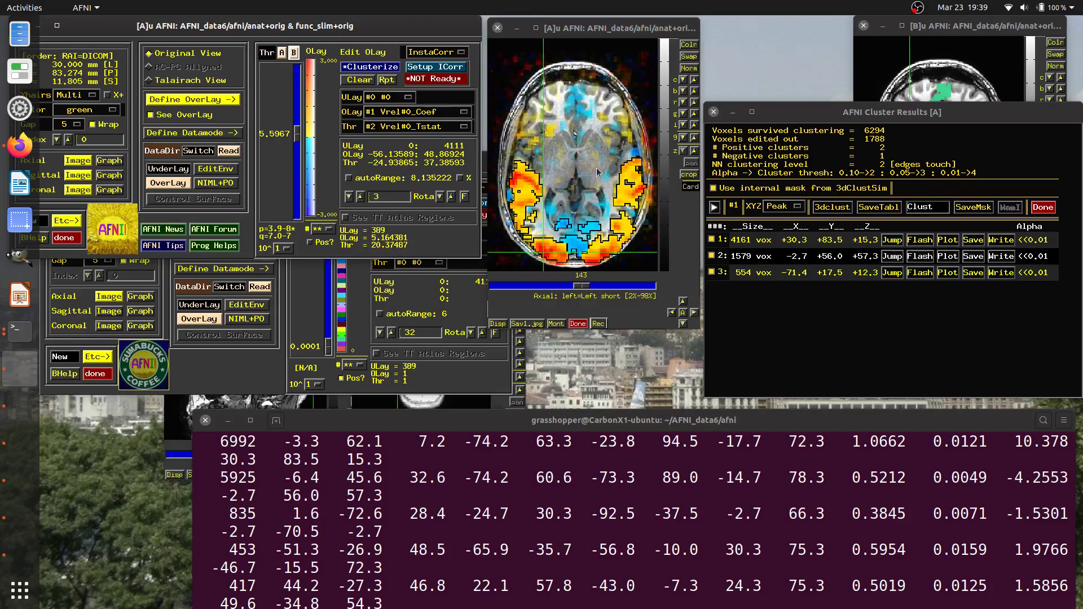
pyautogui.moveTo(612, 32); pyautogui.dragTo(622, 39)
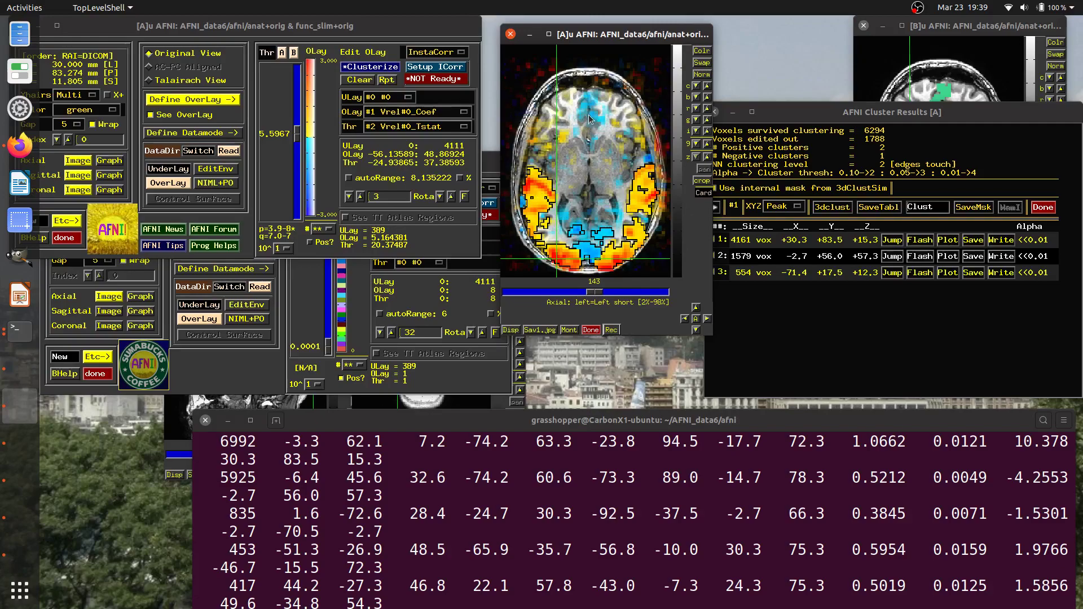
pyautogui.scroll(11, 588, 114)
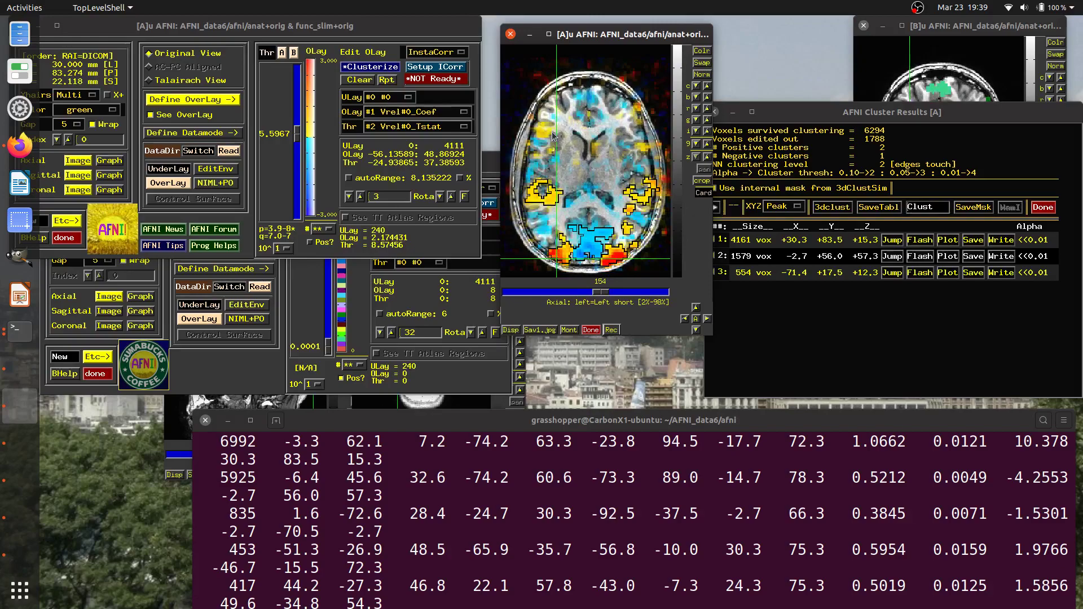
pyautogui.scroll(6, 551, 137)
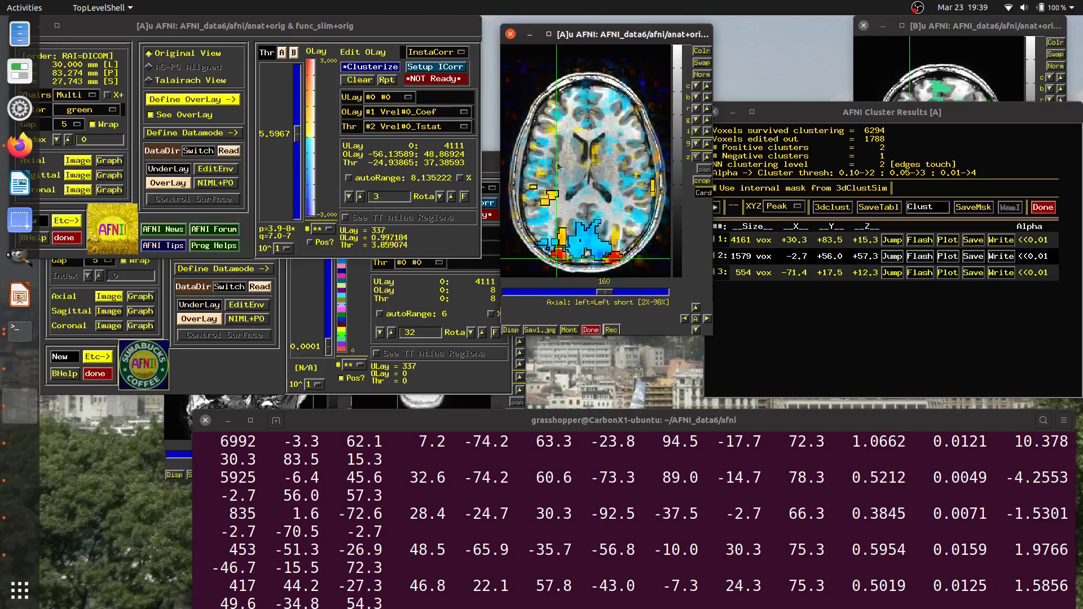
pyautogui.click(562, 262)
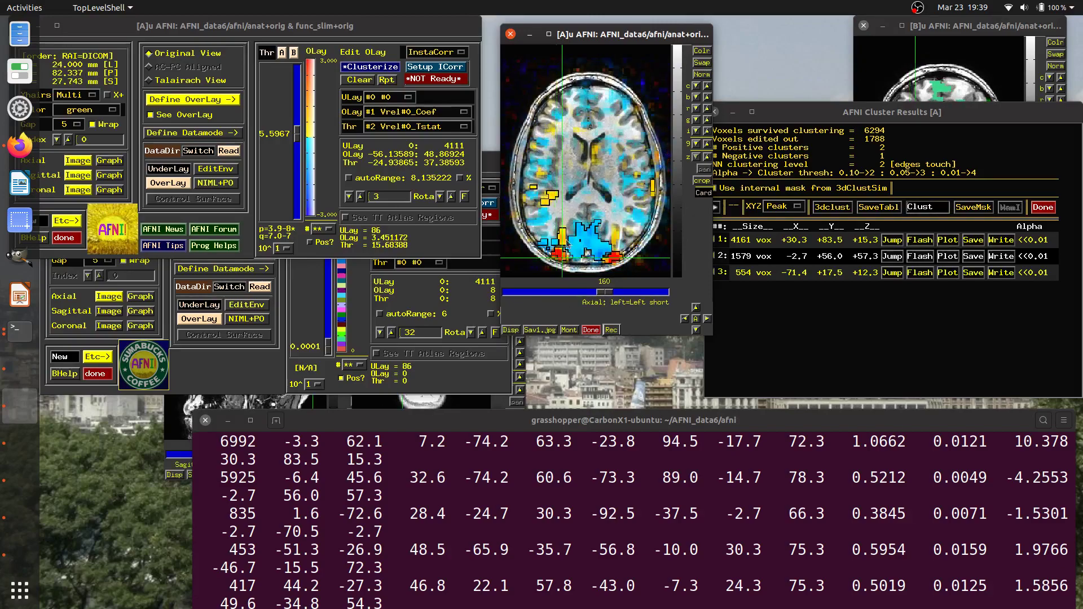
pyautogui.scroll(-15, 562, 111)
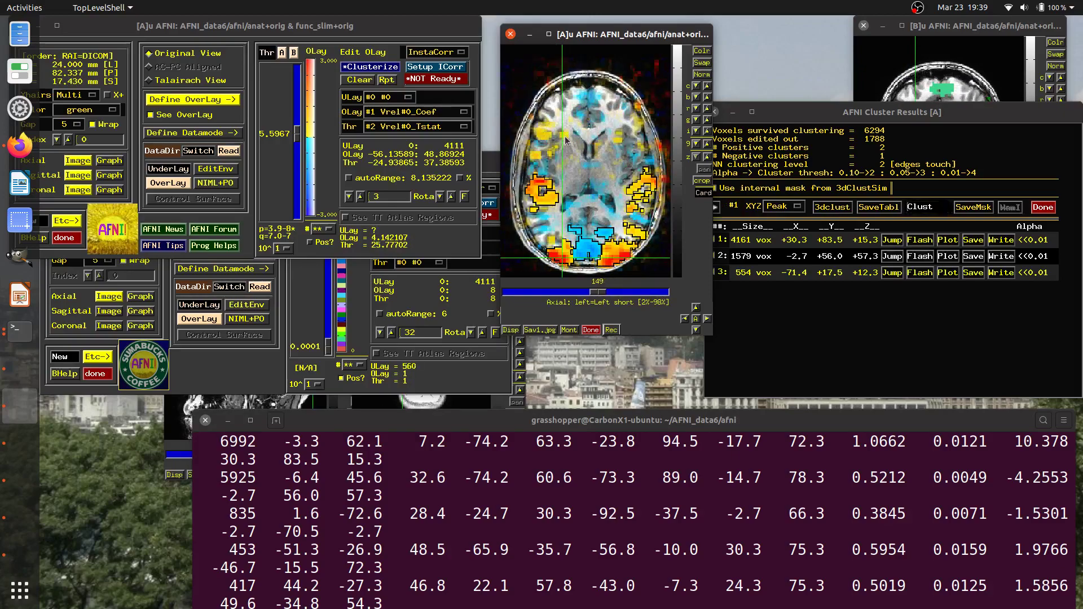
pyautogui.scroll(-7, 567, 147)
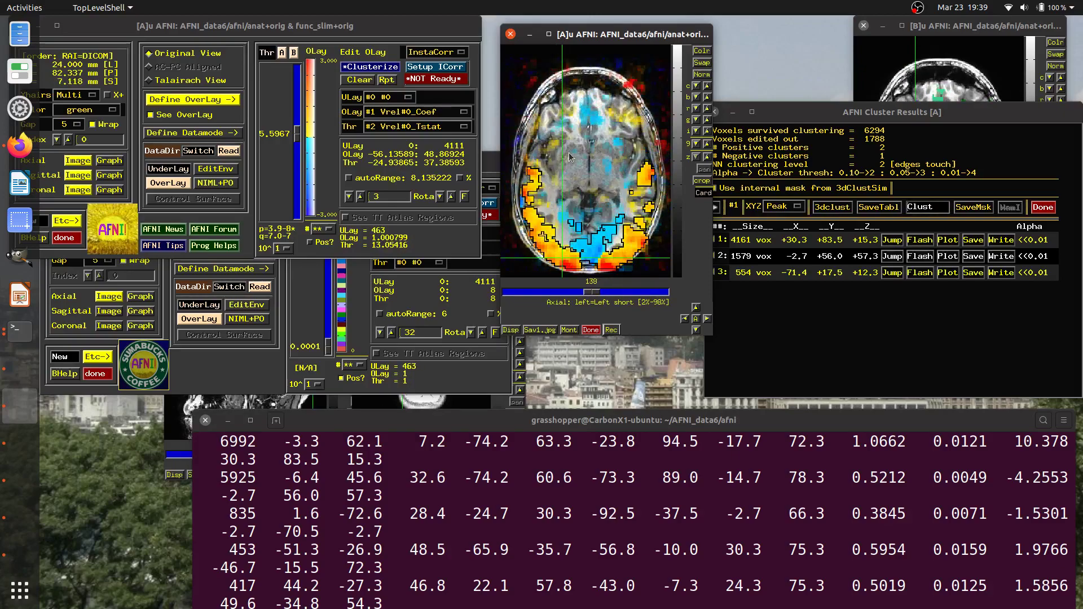
# Toggle the boxed outlines and alpha display off and back on, ending at axial slice 144.
pyautogui.click(293, 52)
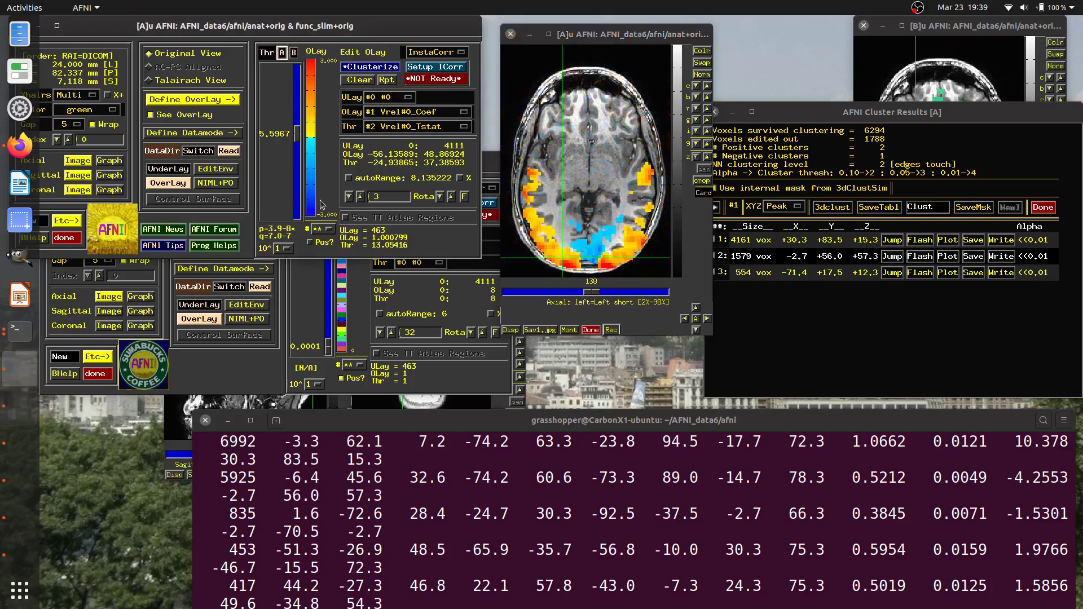
pyautogui.click(282, 52)
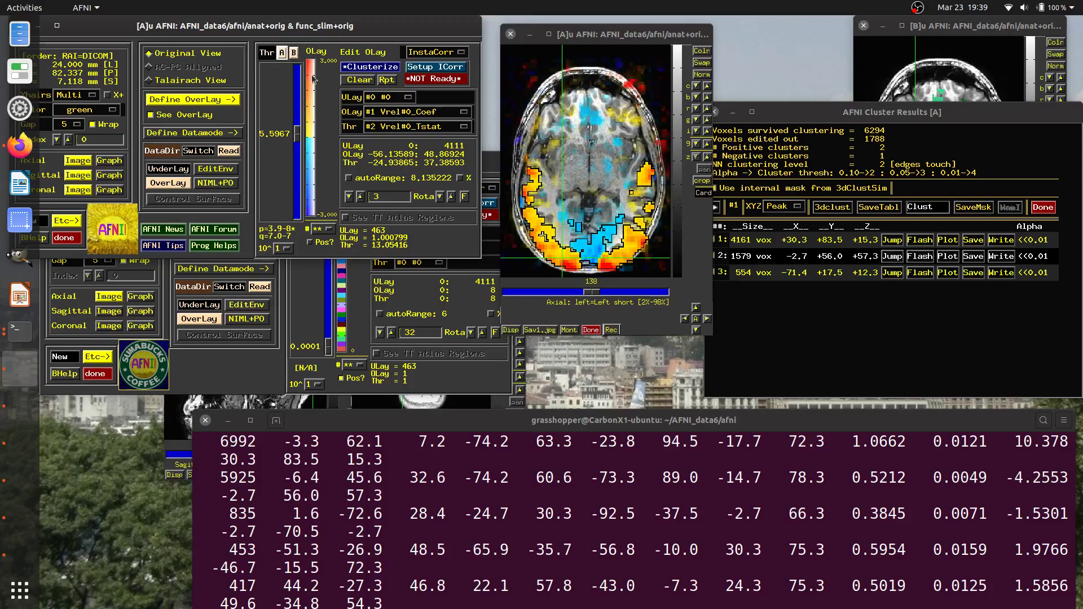
pyautogui.scroll(6, 603, 155)
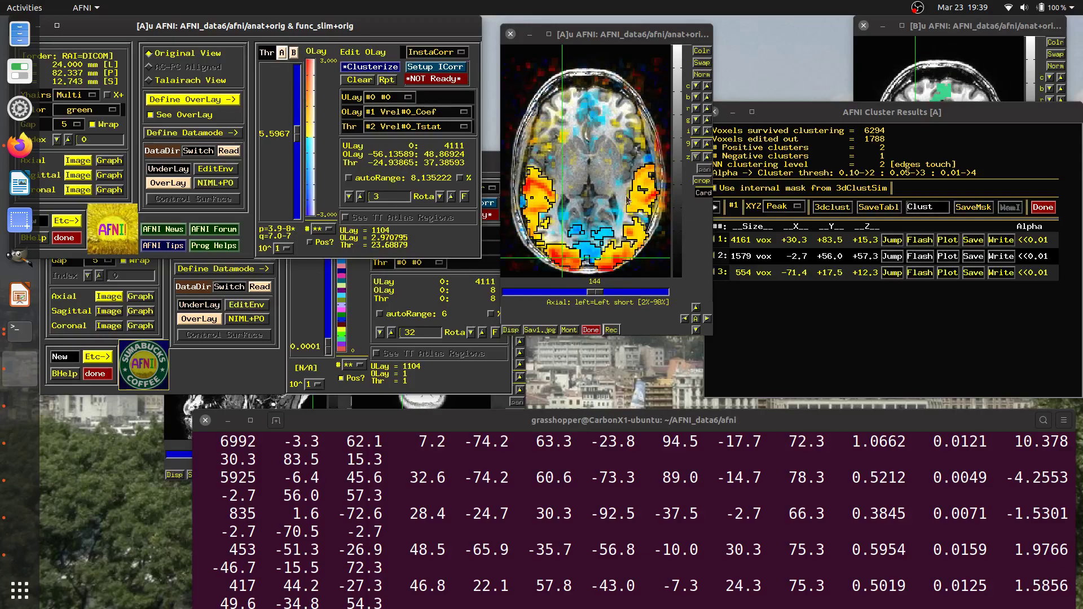